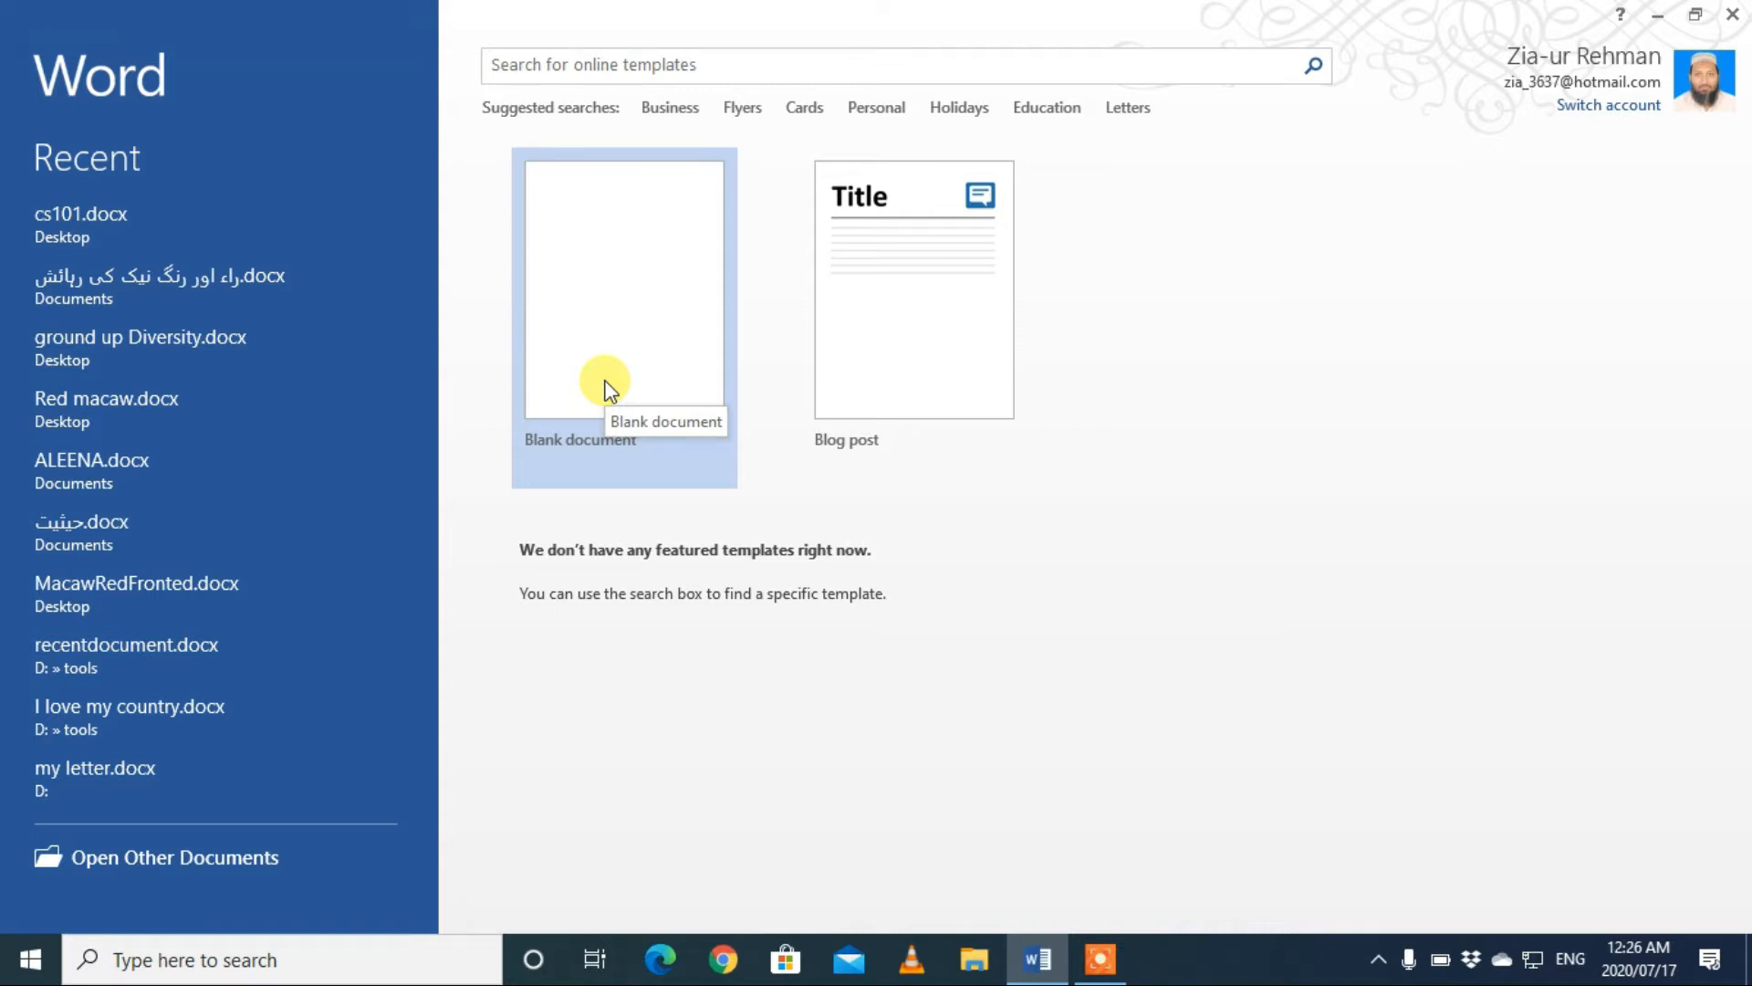
Step: Create a blank document and enter the sentence "We should respect each other" on the first line
left_click(610, 391)
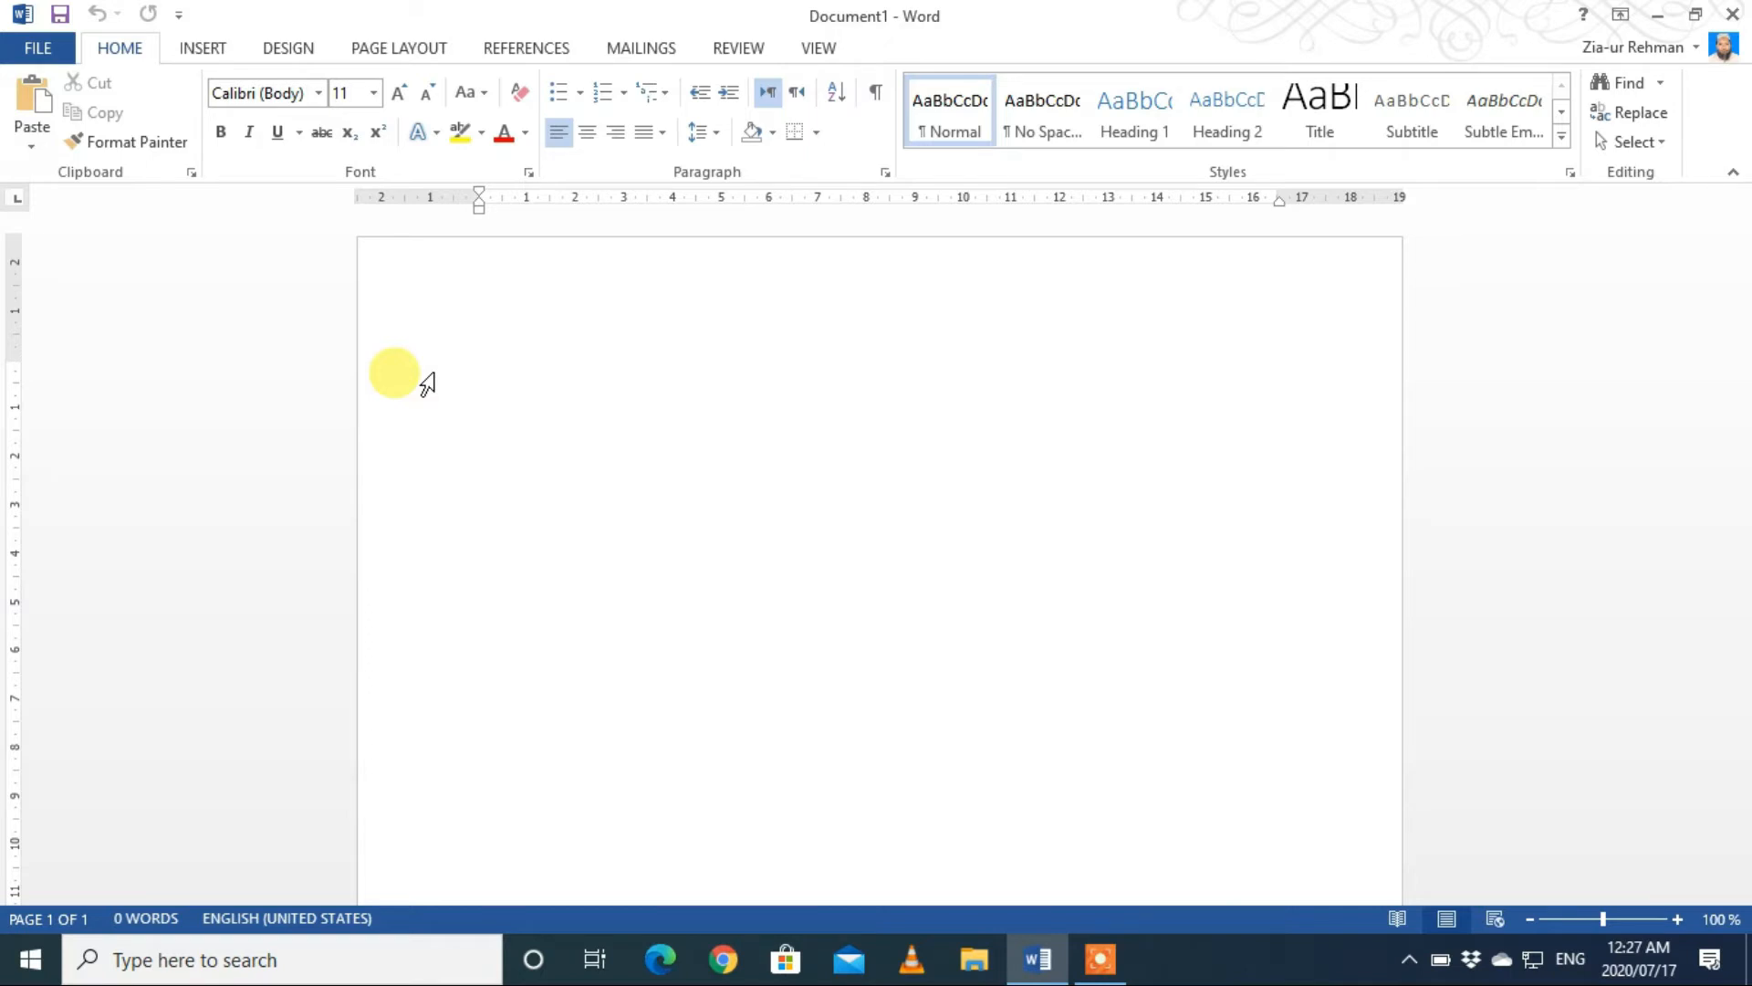
type("We sho")
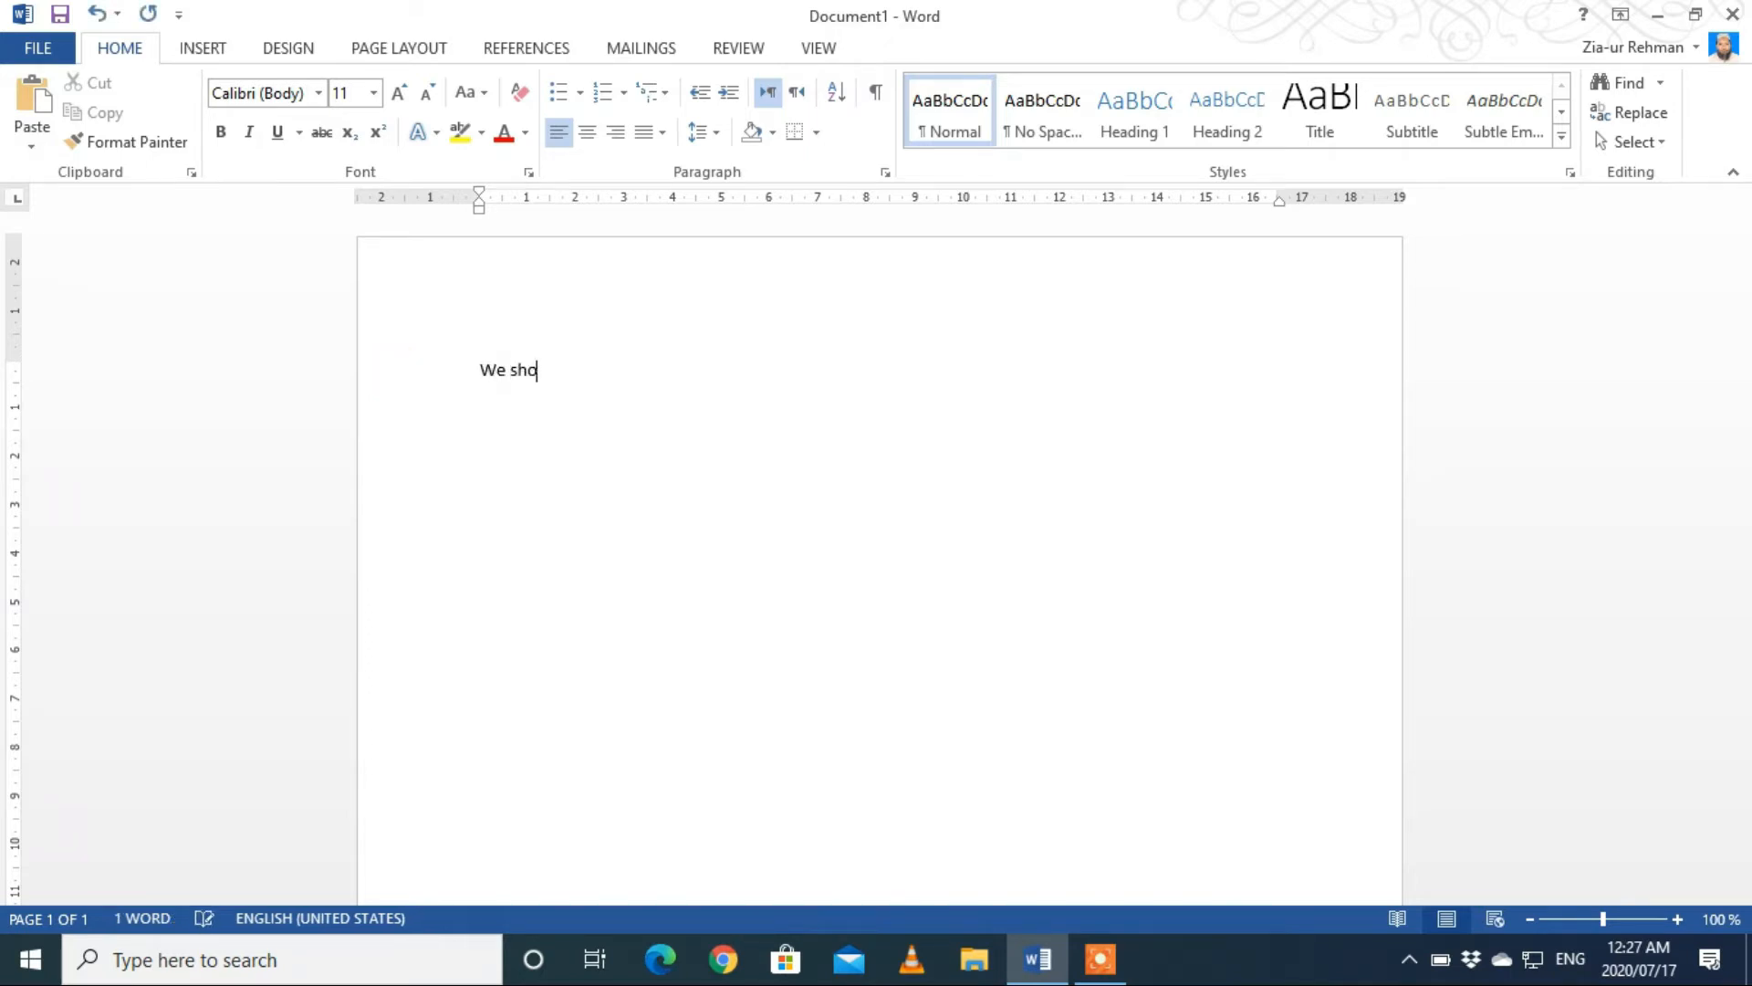
type("uld r")
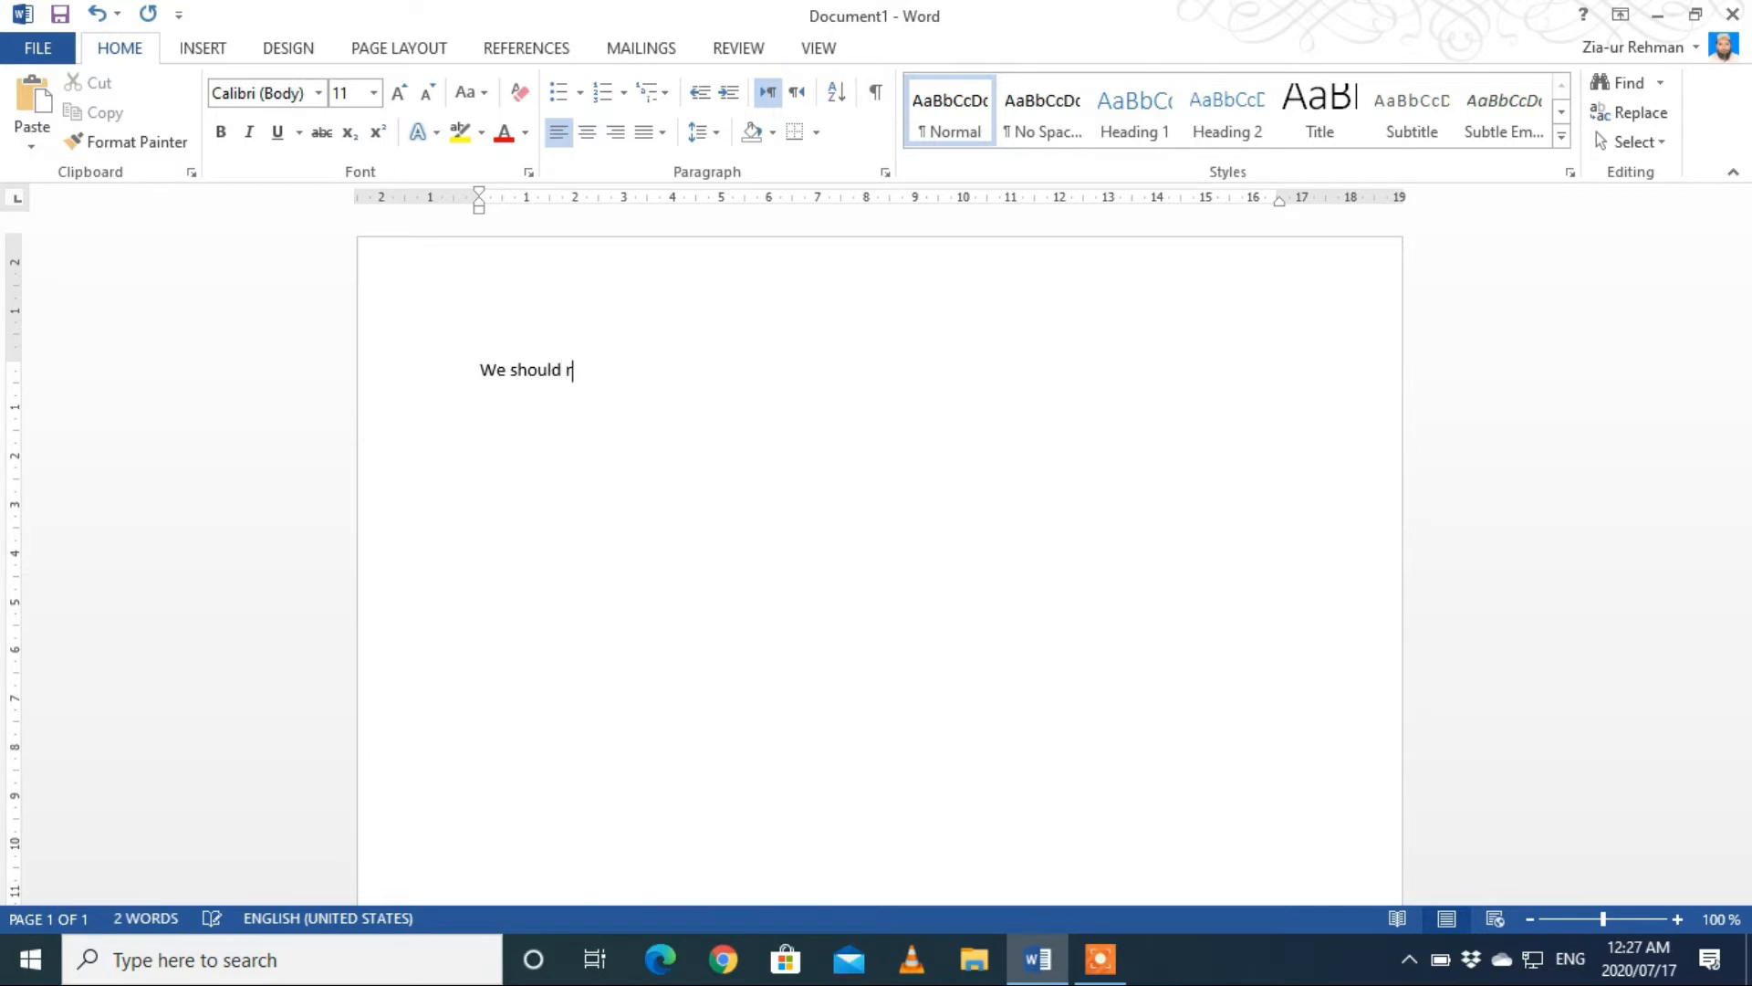
type("espect each other")
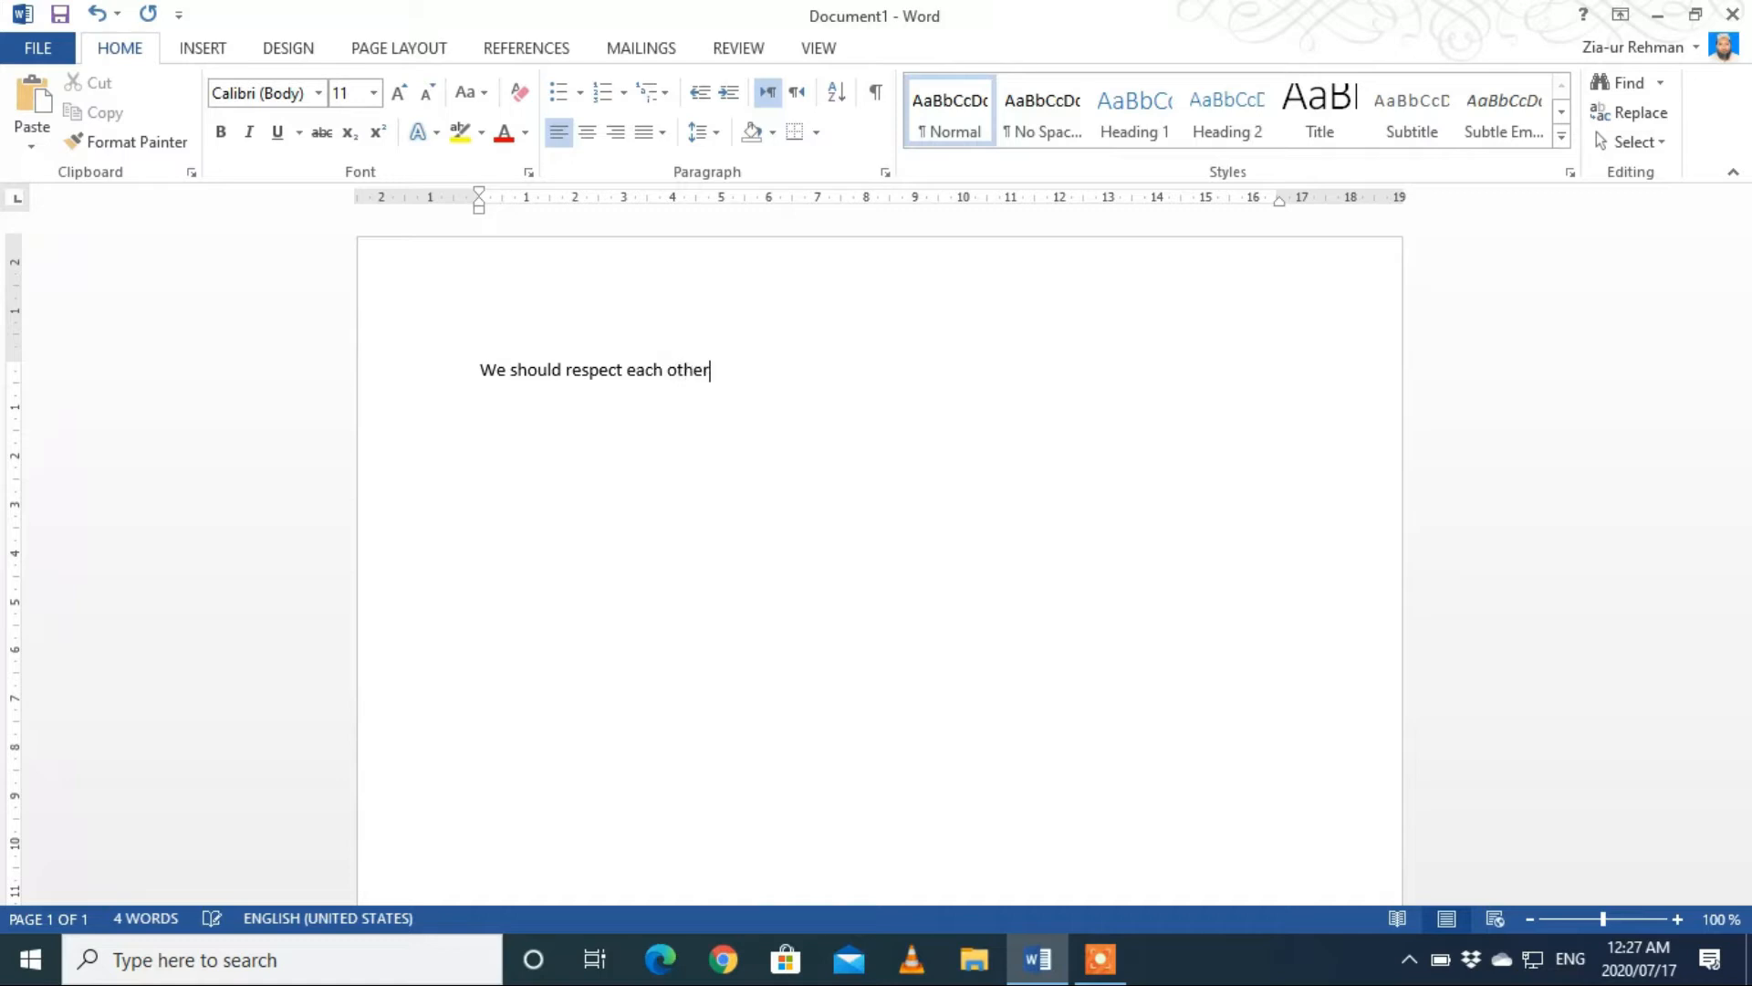
Step: Format the whole sentence "We should respect each other" as bold and italic
key("shift+Left")
key("shift+Left")
key("shift+Left")
key("shift+Left")
key("shift+Left")
key("shift+Left")
key("shift+Left")
key("shift+Left")
key("shift+Left")
key("shift+Left")
key("shift+Left")
key("shift+Left")
key("shift+Left")
key("shift+Left")
key("shift+Left")
key("shift+Left")
key("shift+Left")
key("shift+Left")
key("shift+Left")
key("shift+Left")
key("shift+Left")
key("shift+Left")
key("shift+Left")
key("shift+Left")
key("shift+Left")
key("shift+Left")
key("shift+Left")
key("shift+Left")
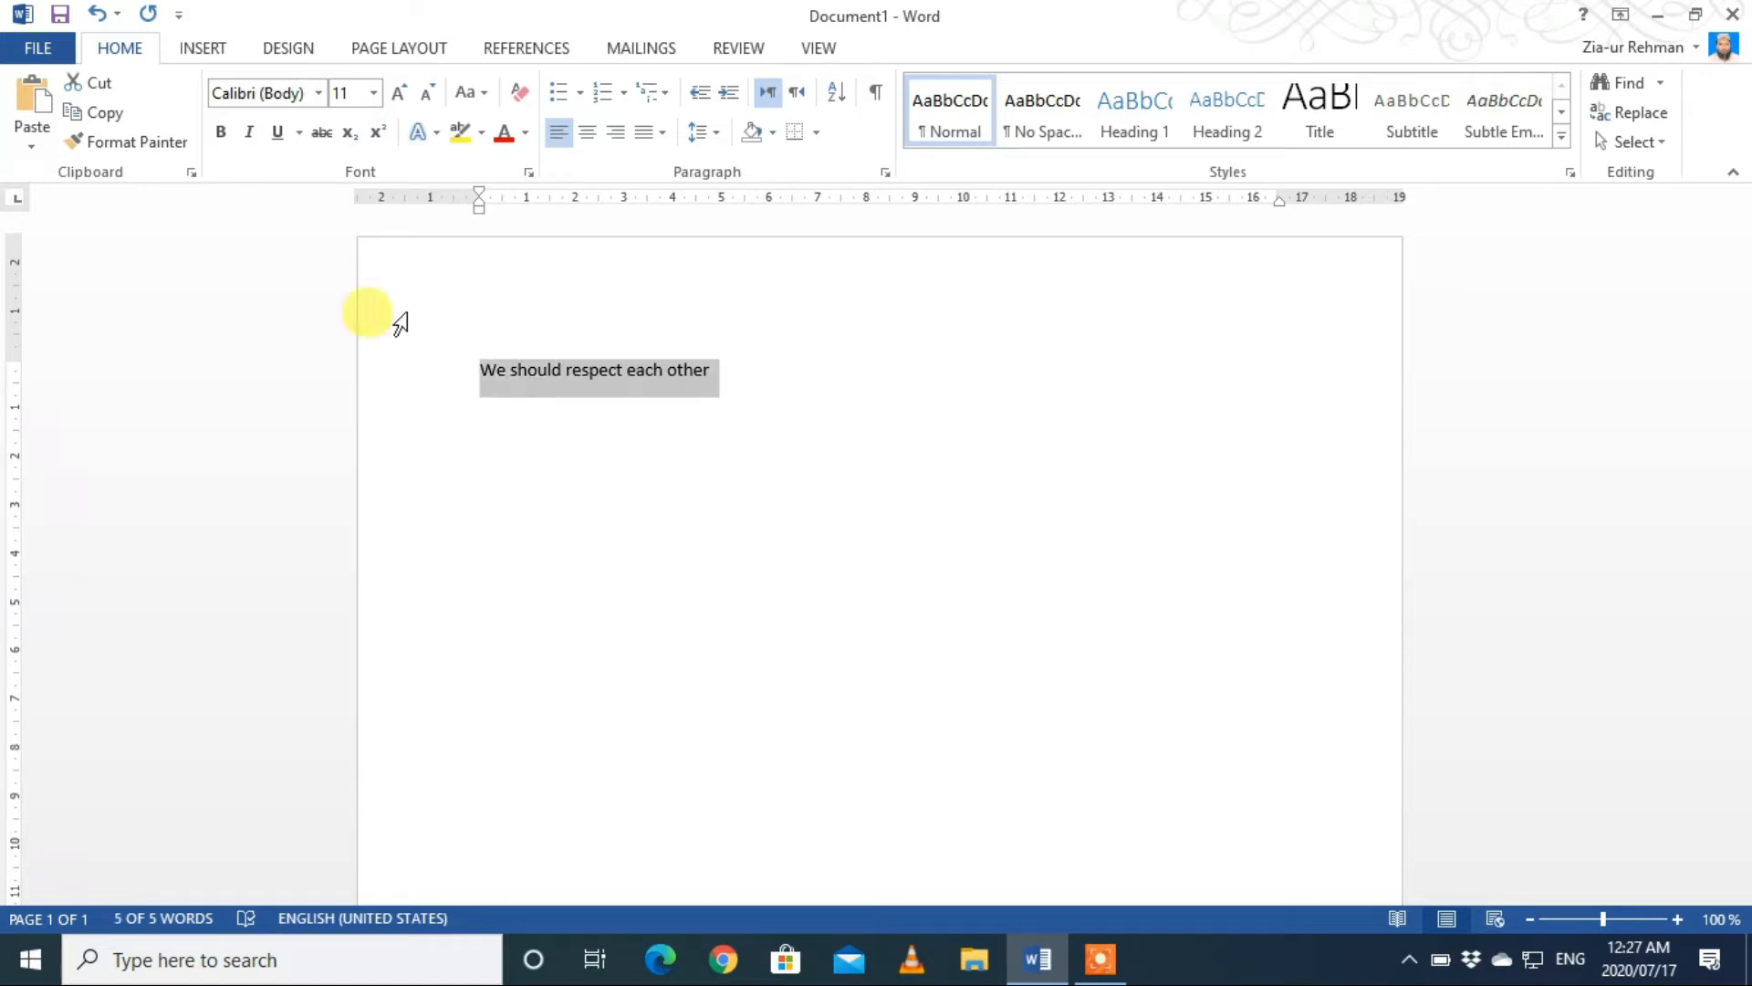
left_click(223, 135)
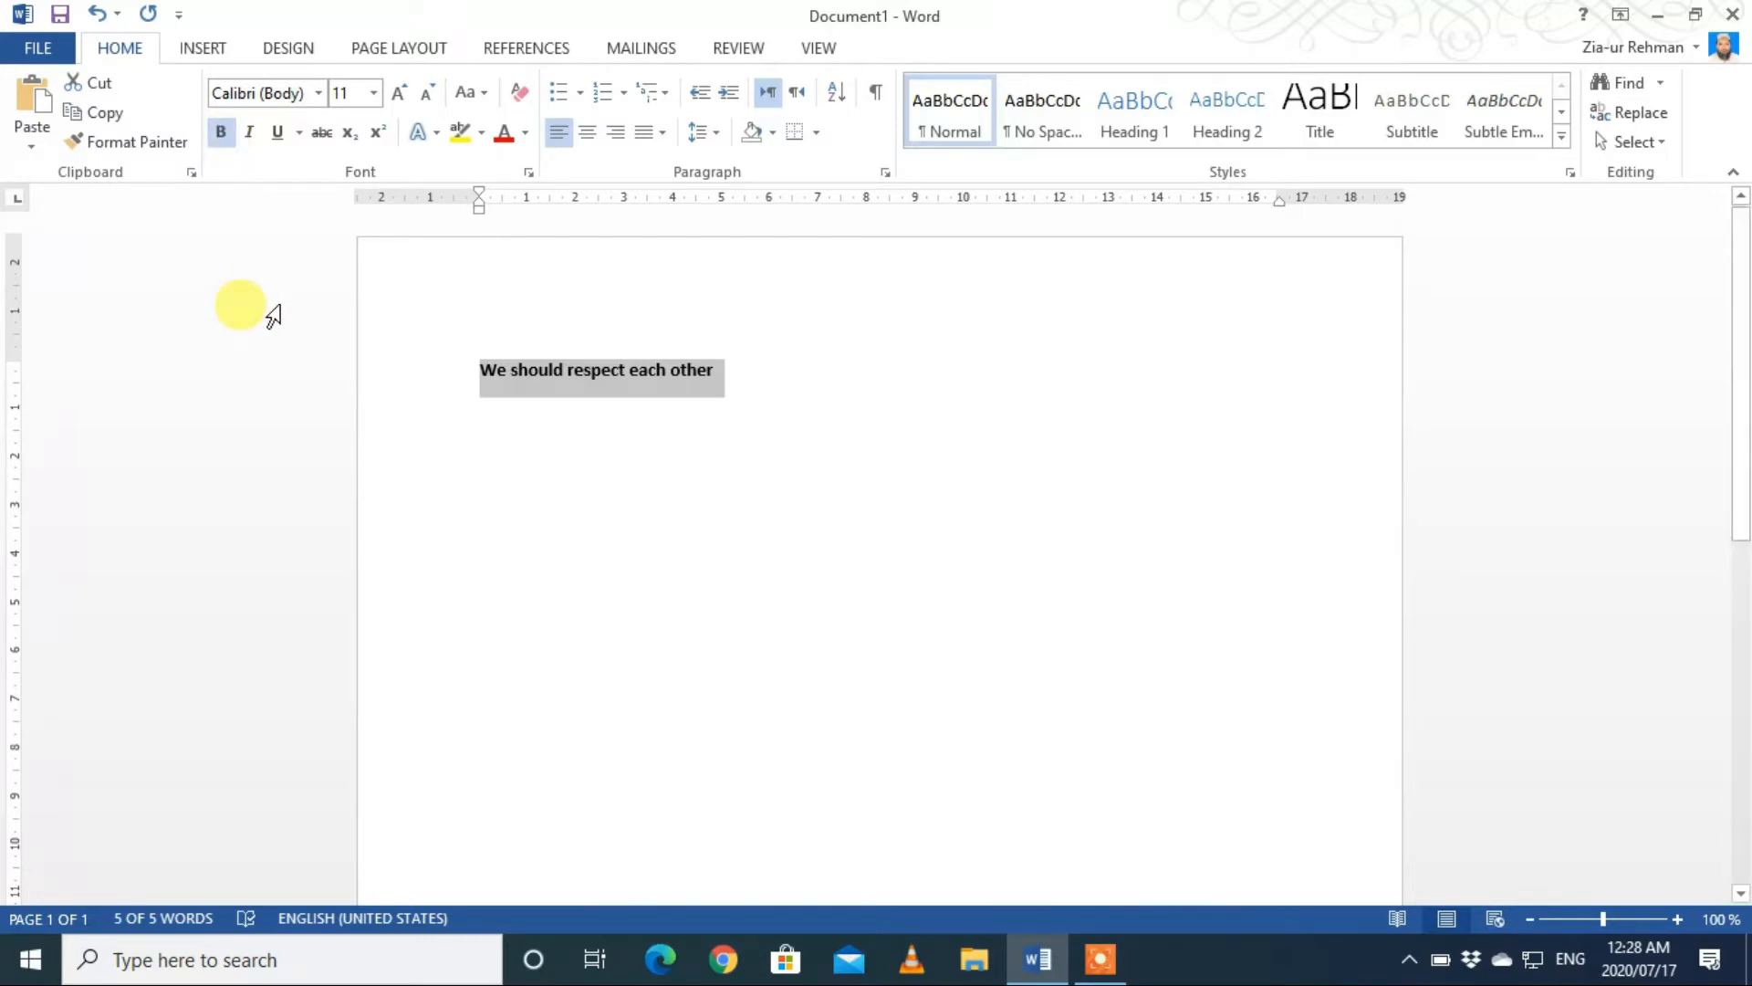
left_click(249, 140)
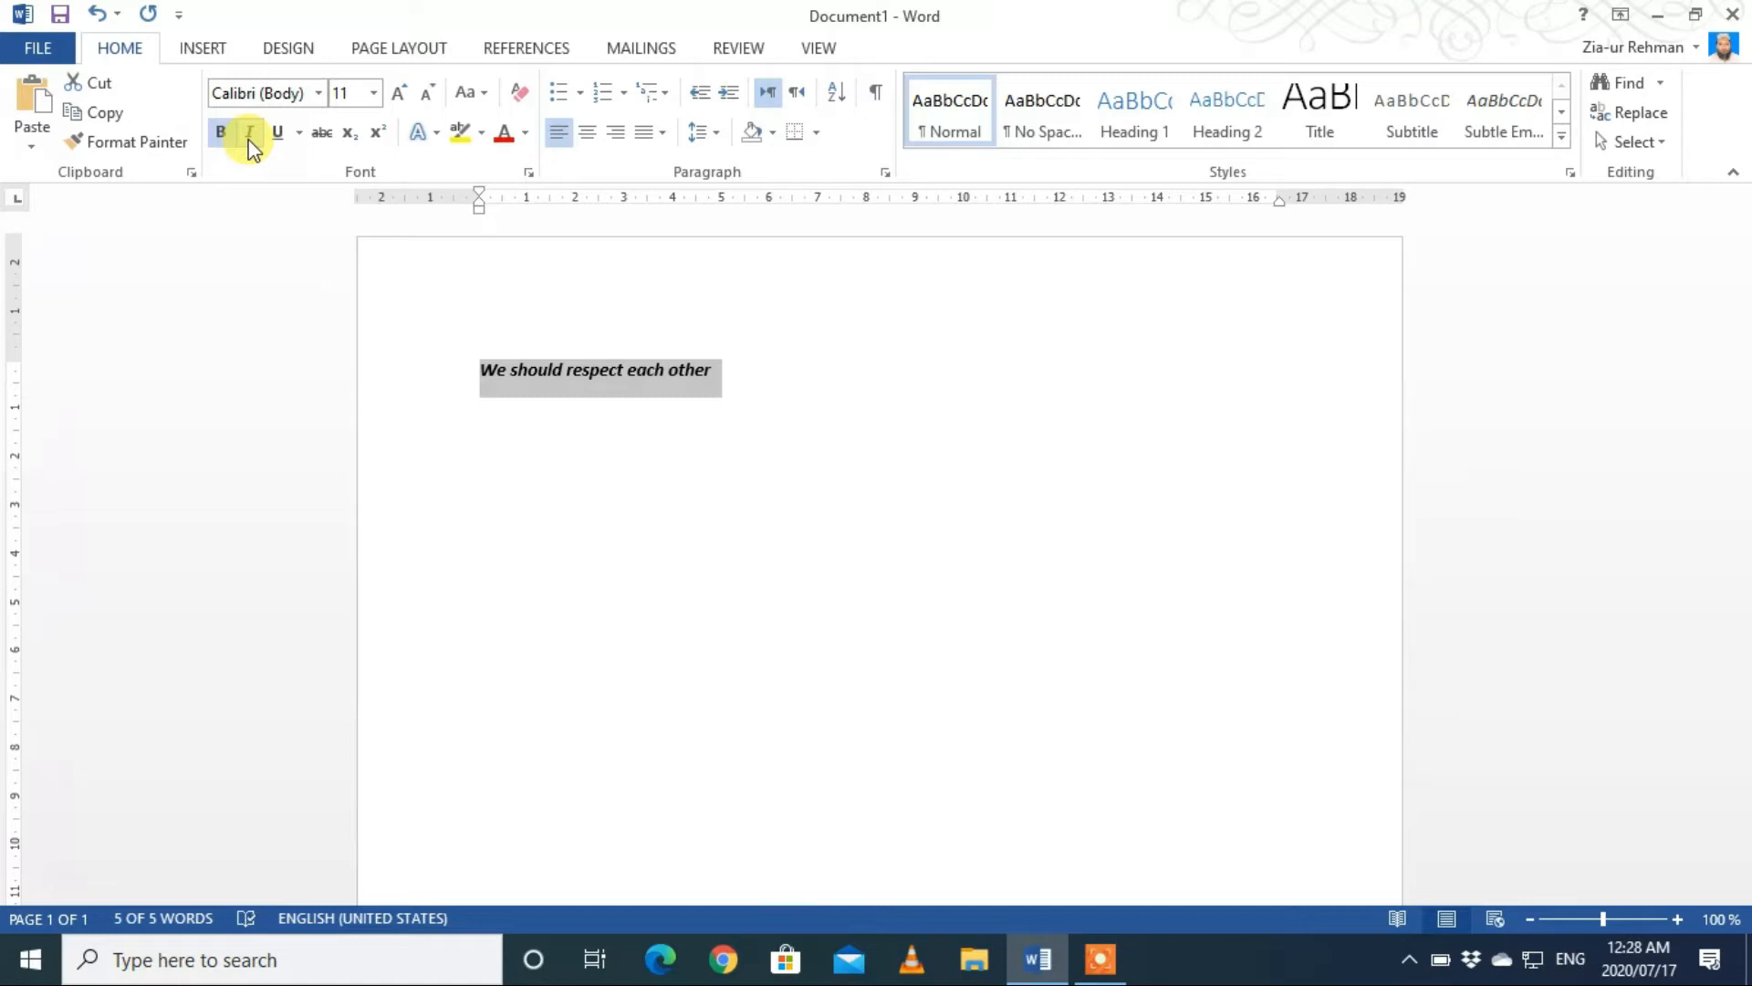
Step: Set the selected sentence's font size to 26 and remove its italic and bold formatting
left_click(374, 94)
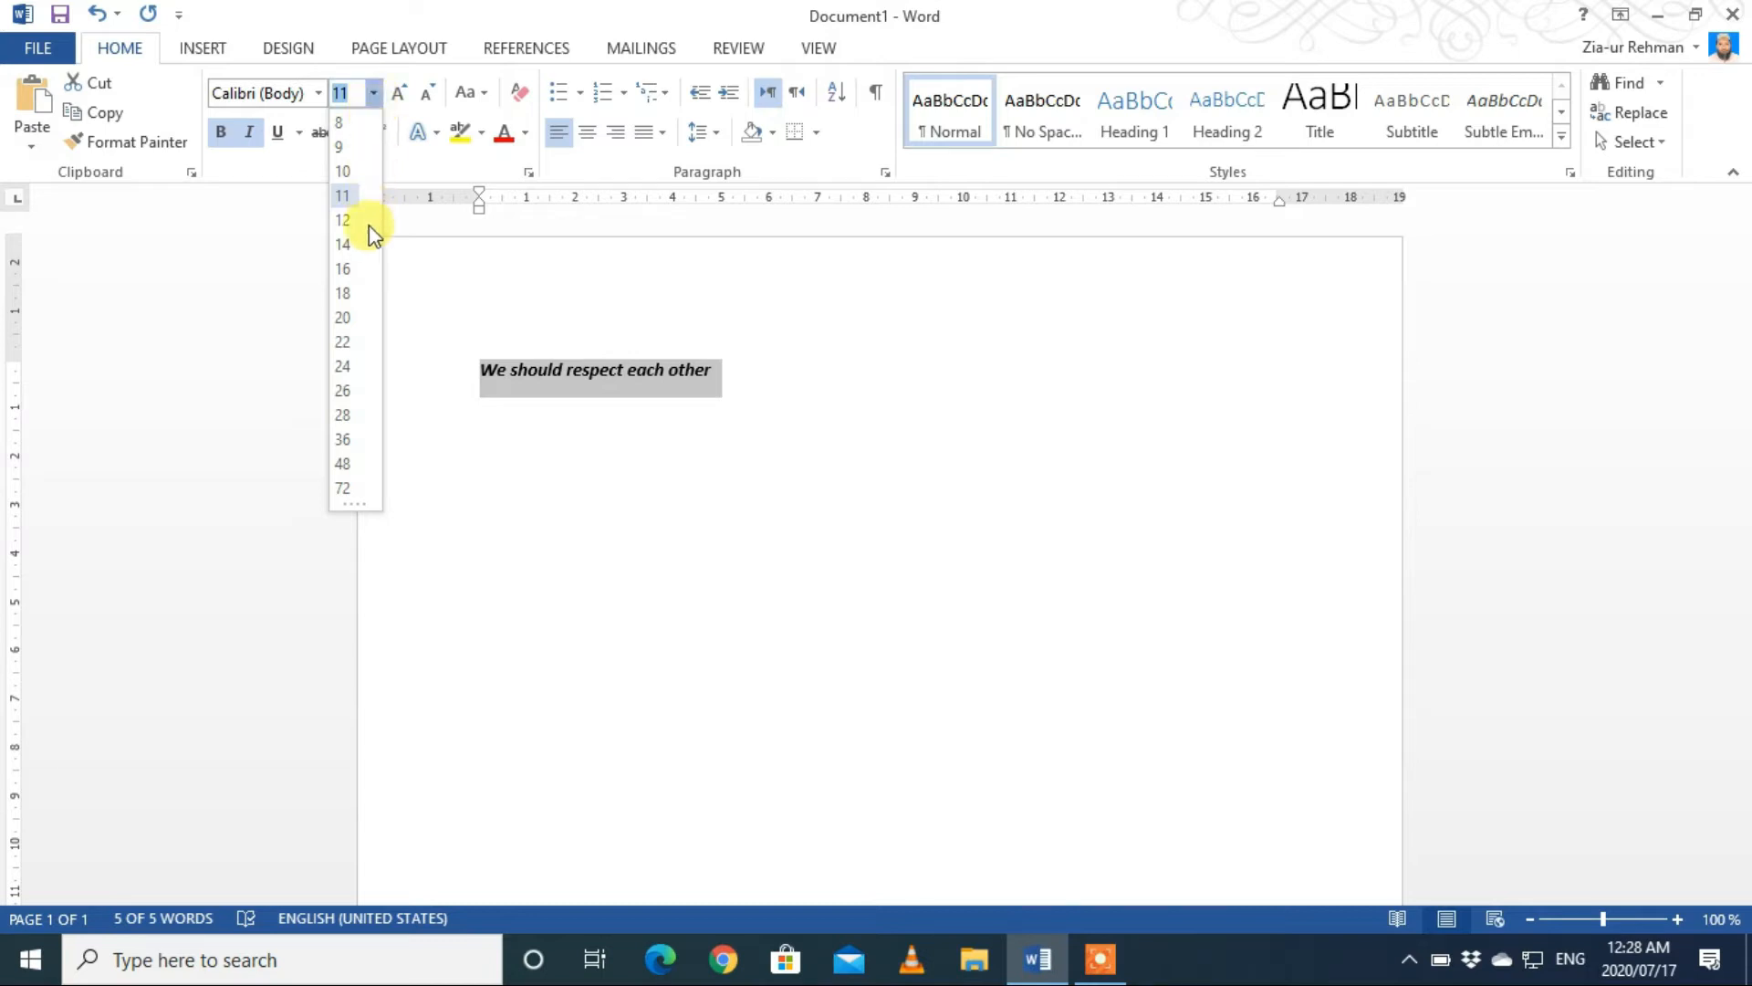
left_click(350, 393)
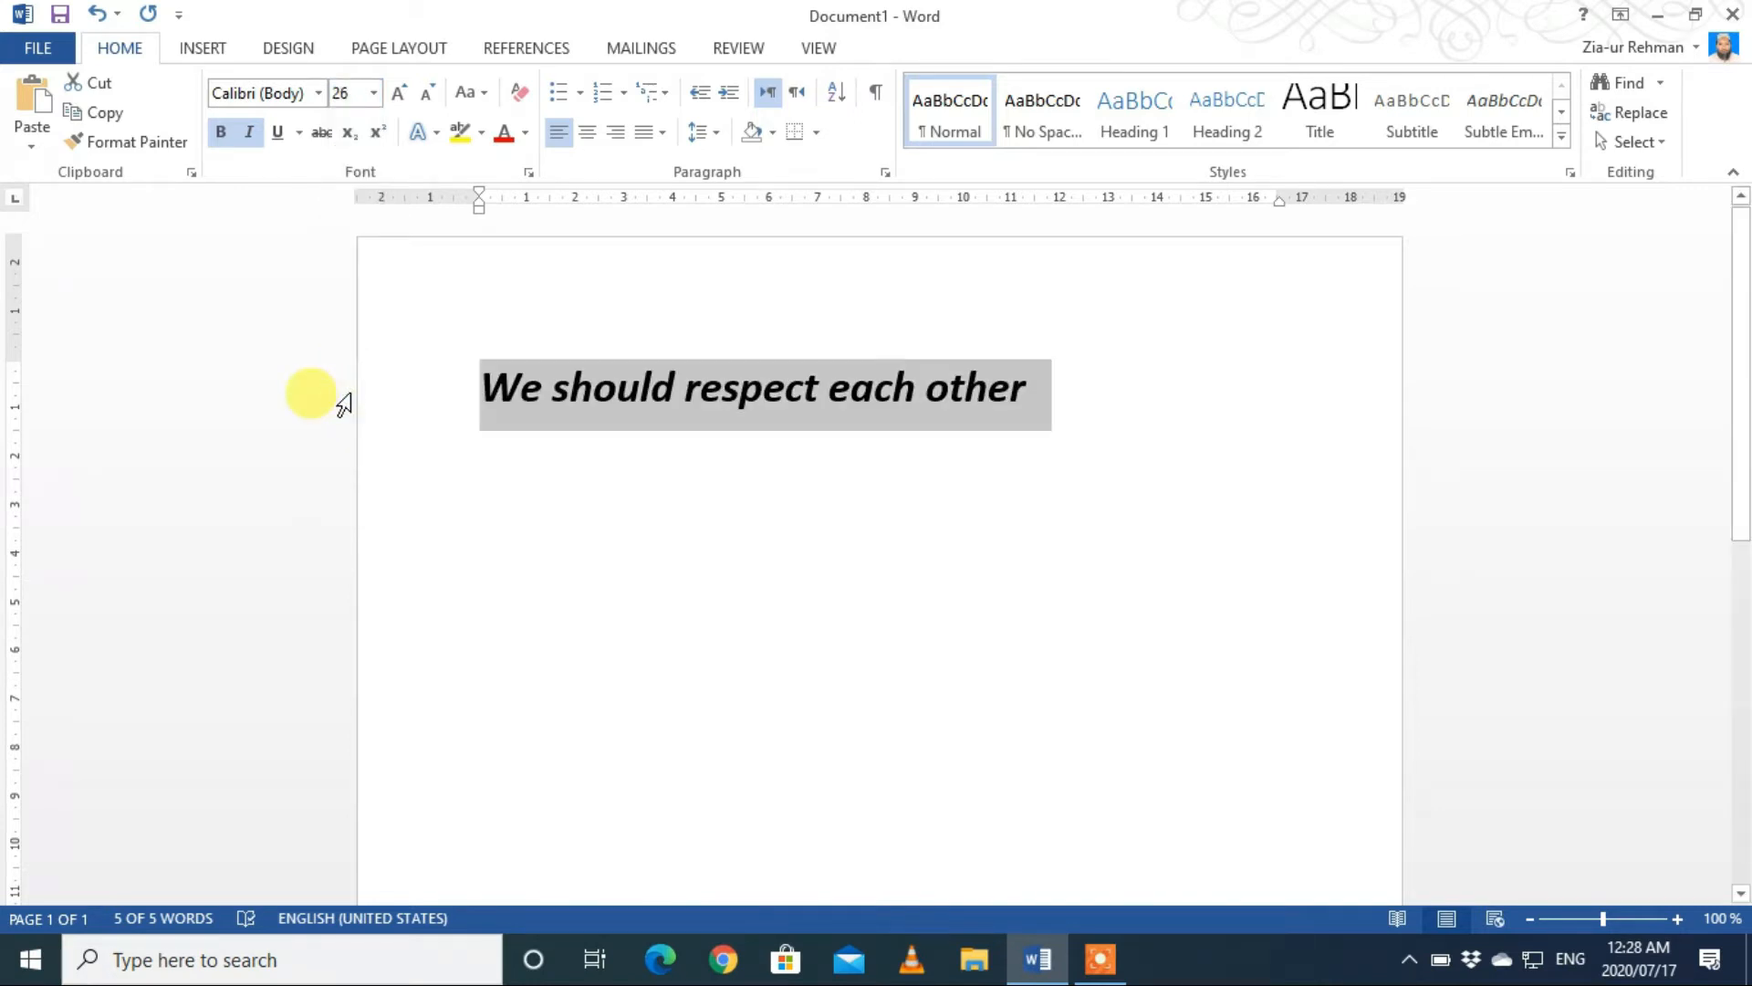
left_click(249, 133)
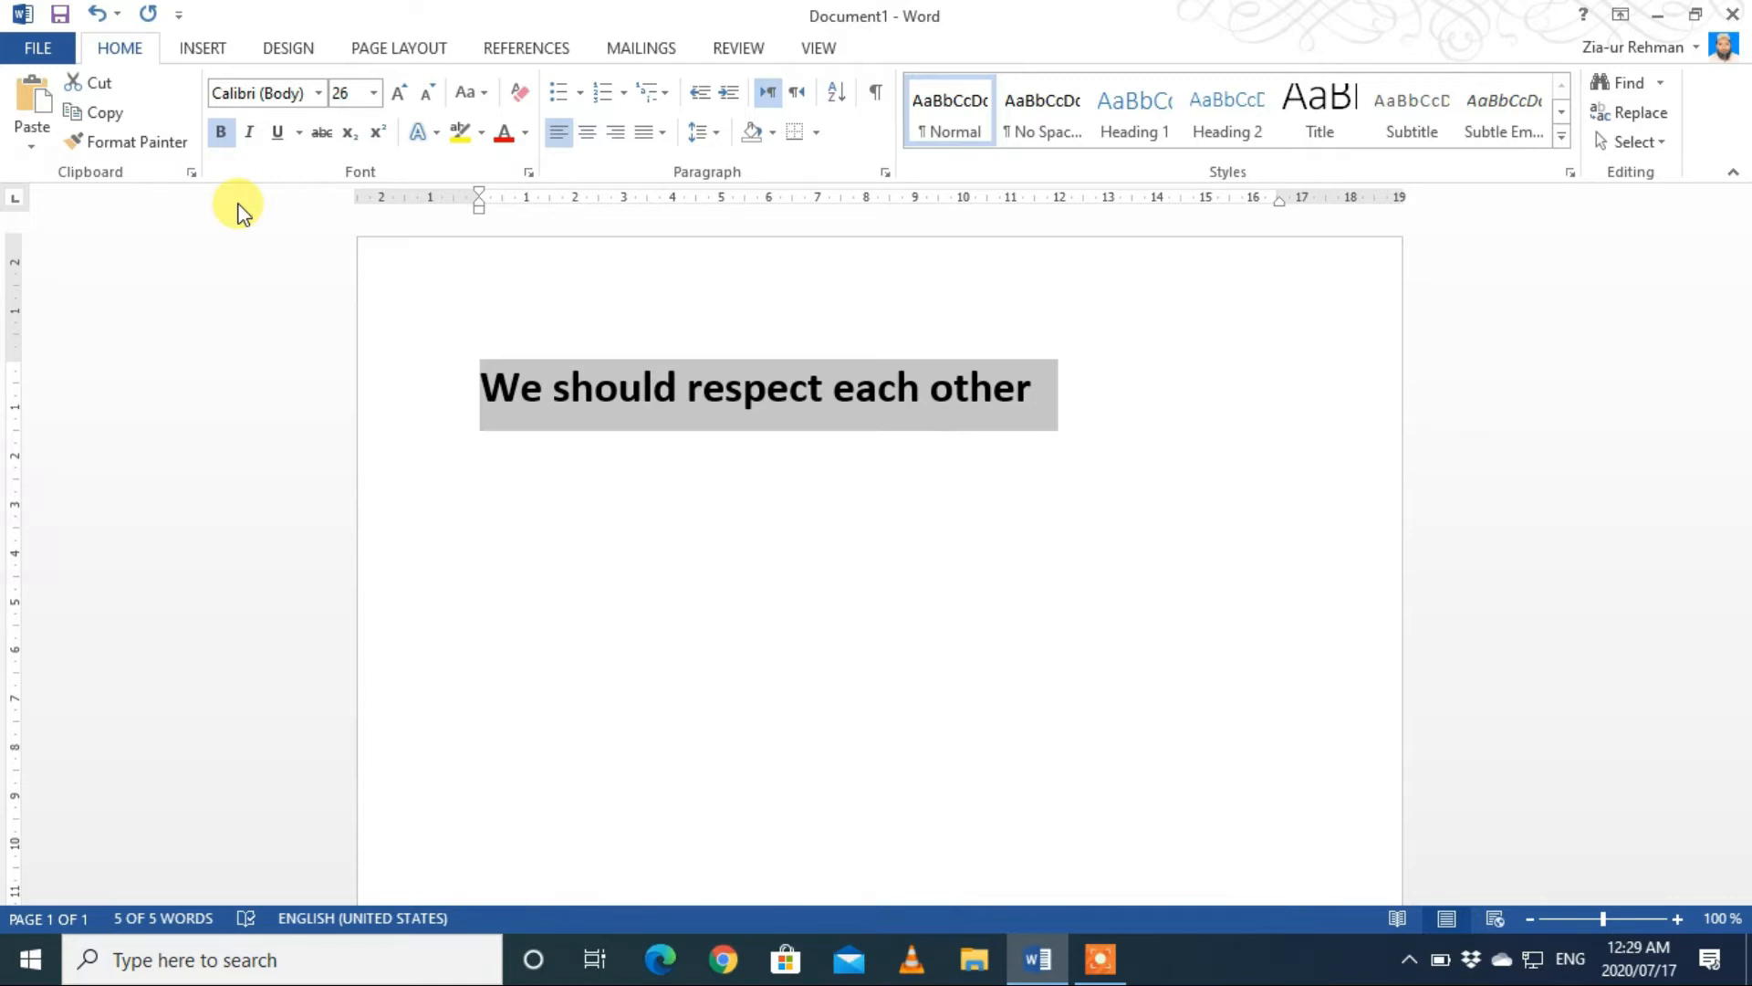
key("ctrl+b")
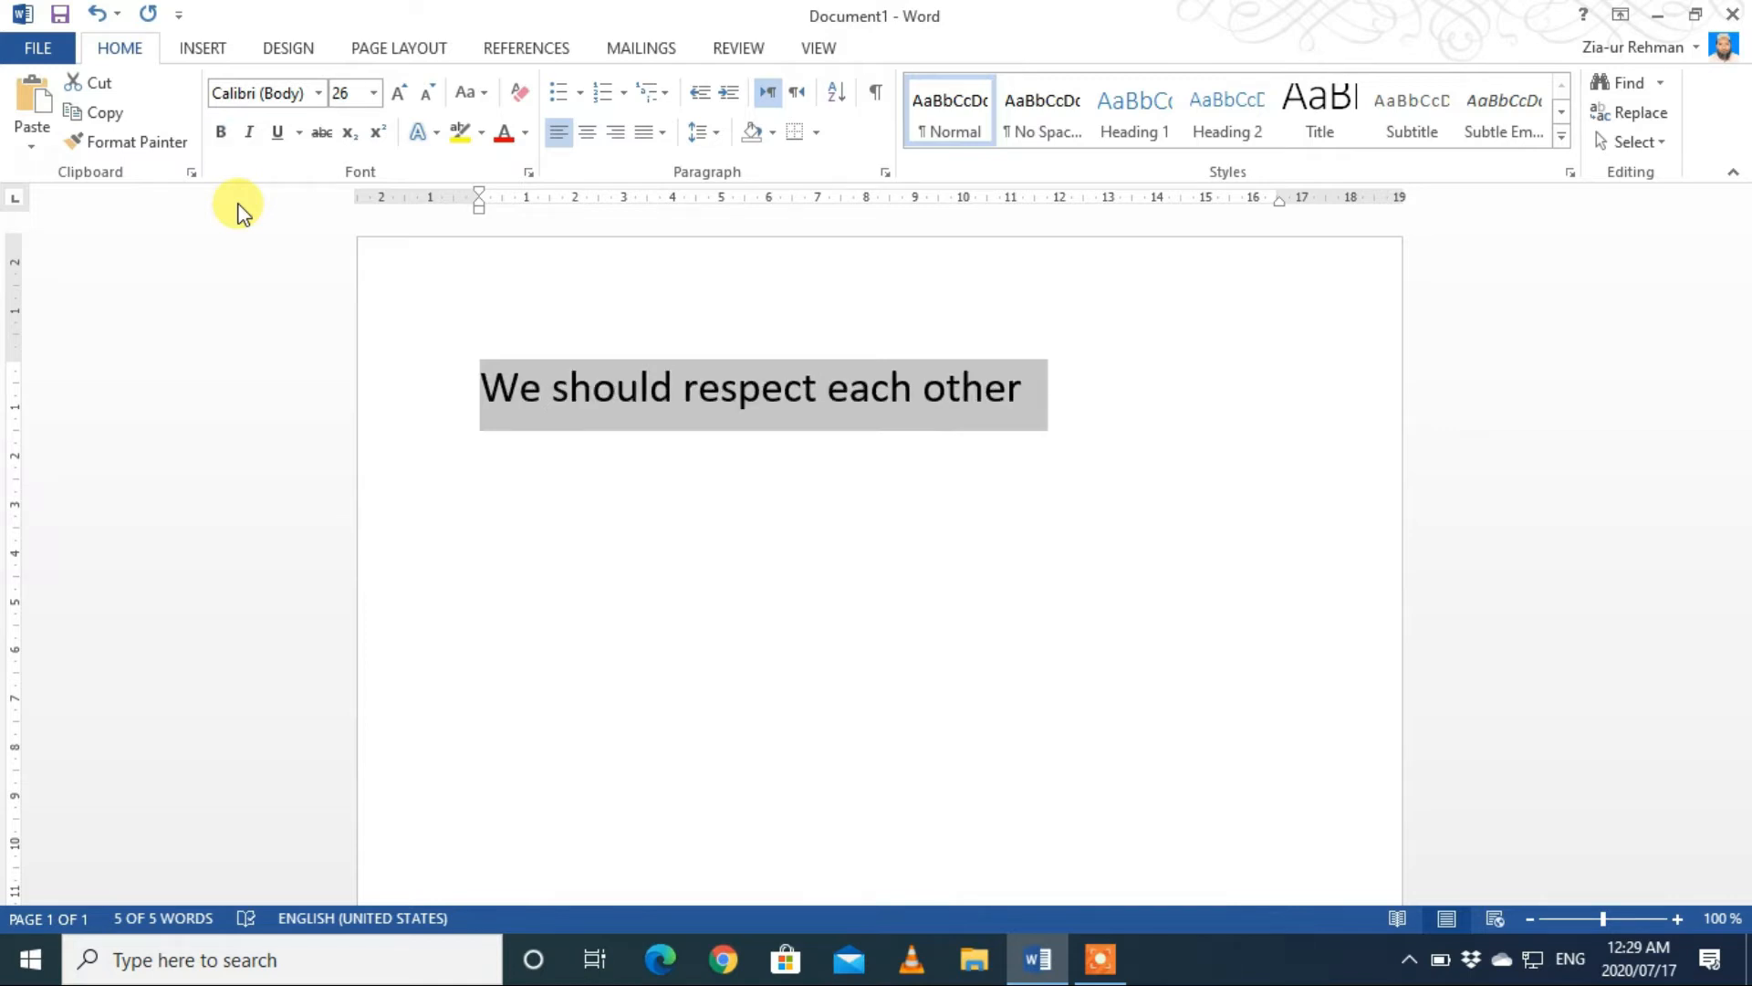
Step: Apply a double underline in the standard red color to the selected sentence
left_click(299, 134)
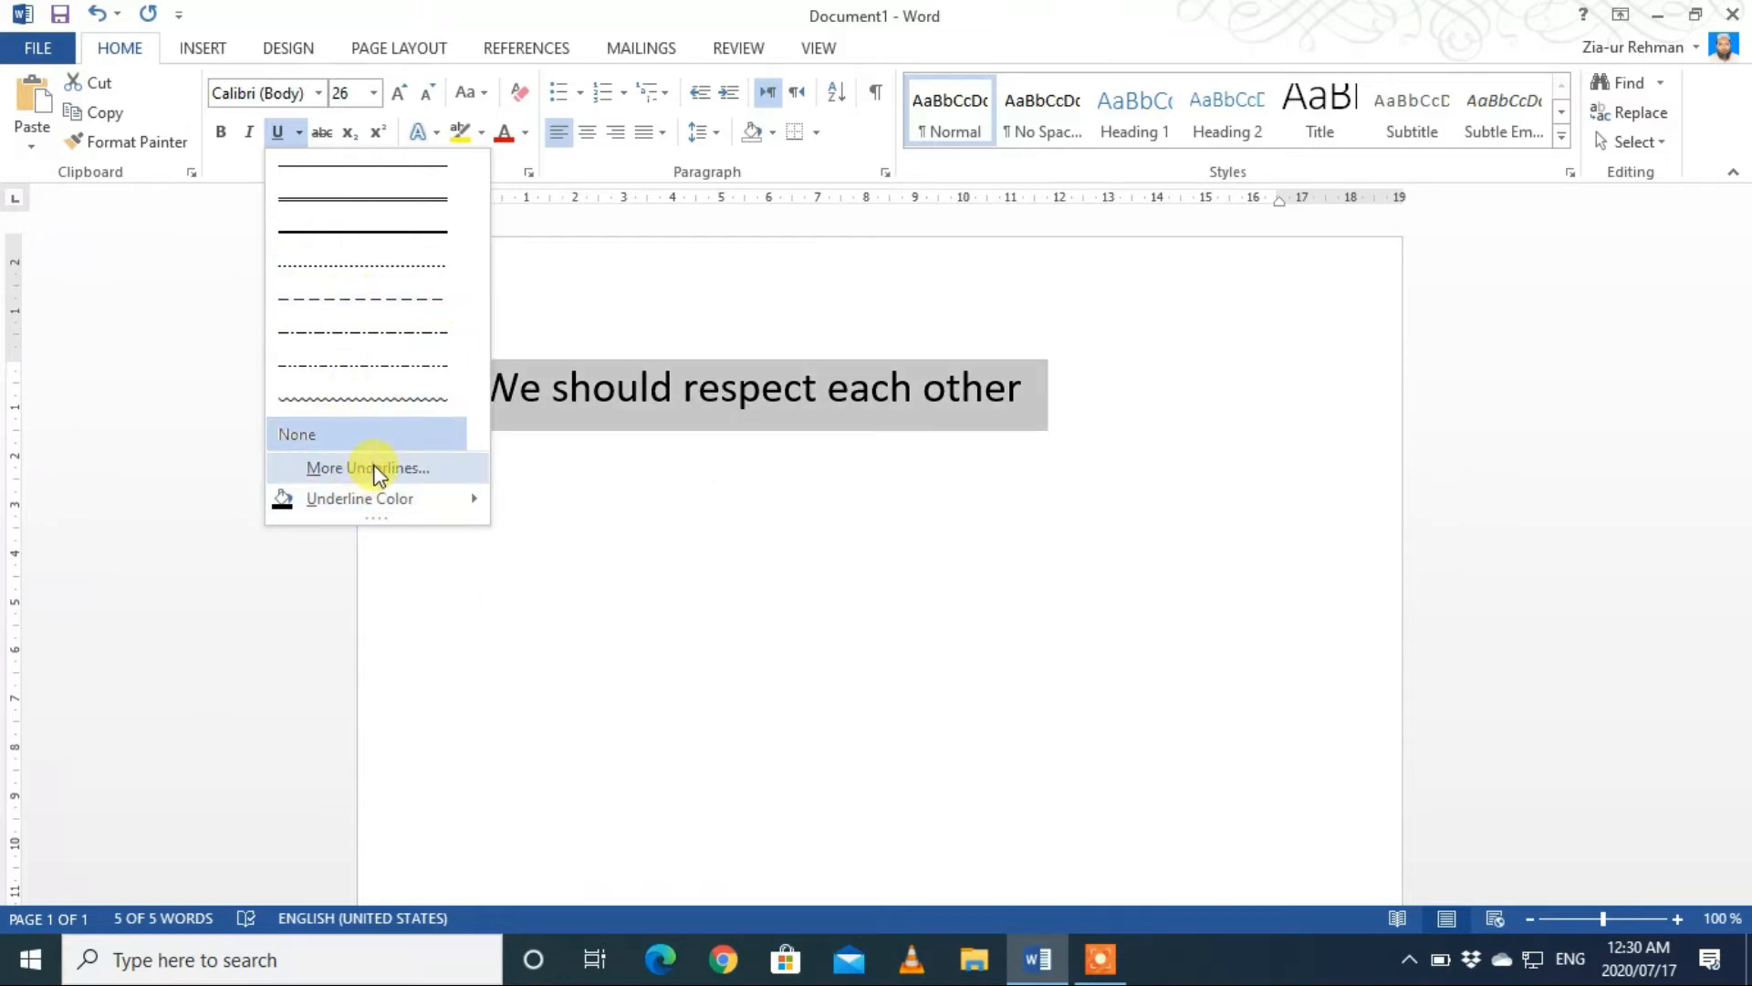
mouse_move(378, 502)
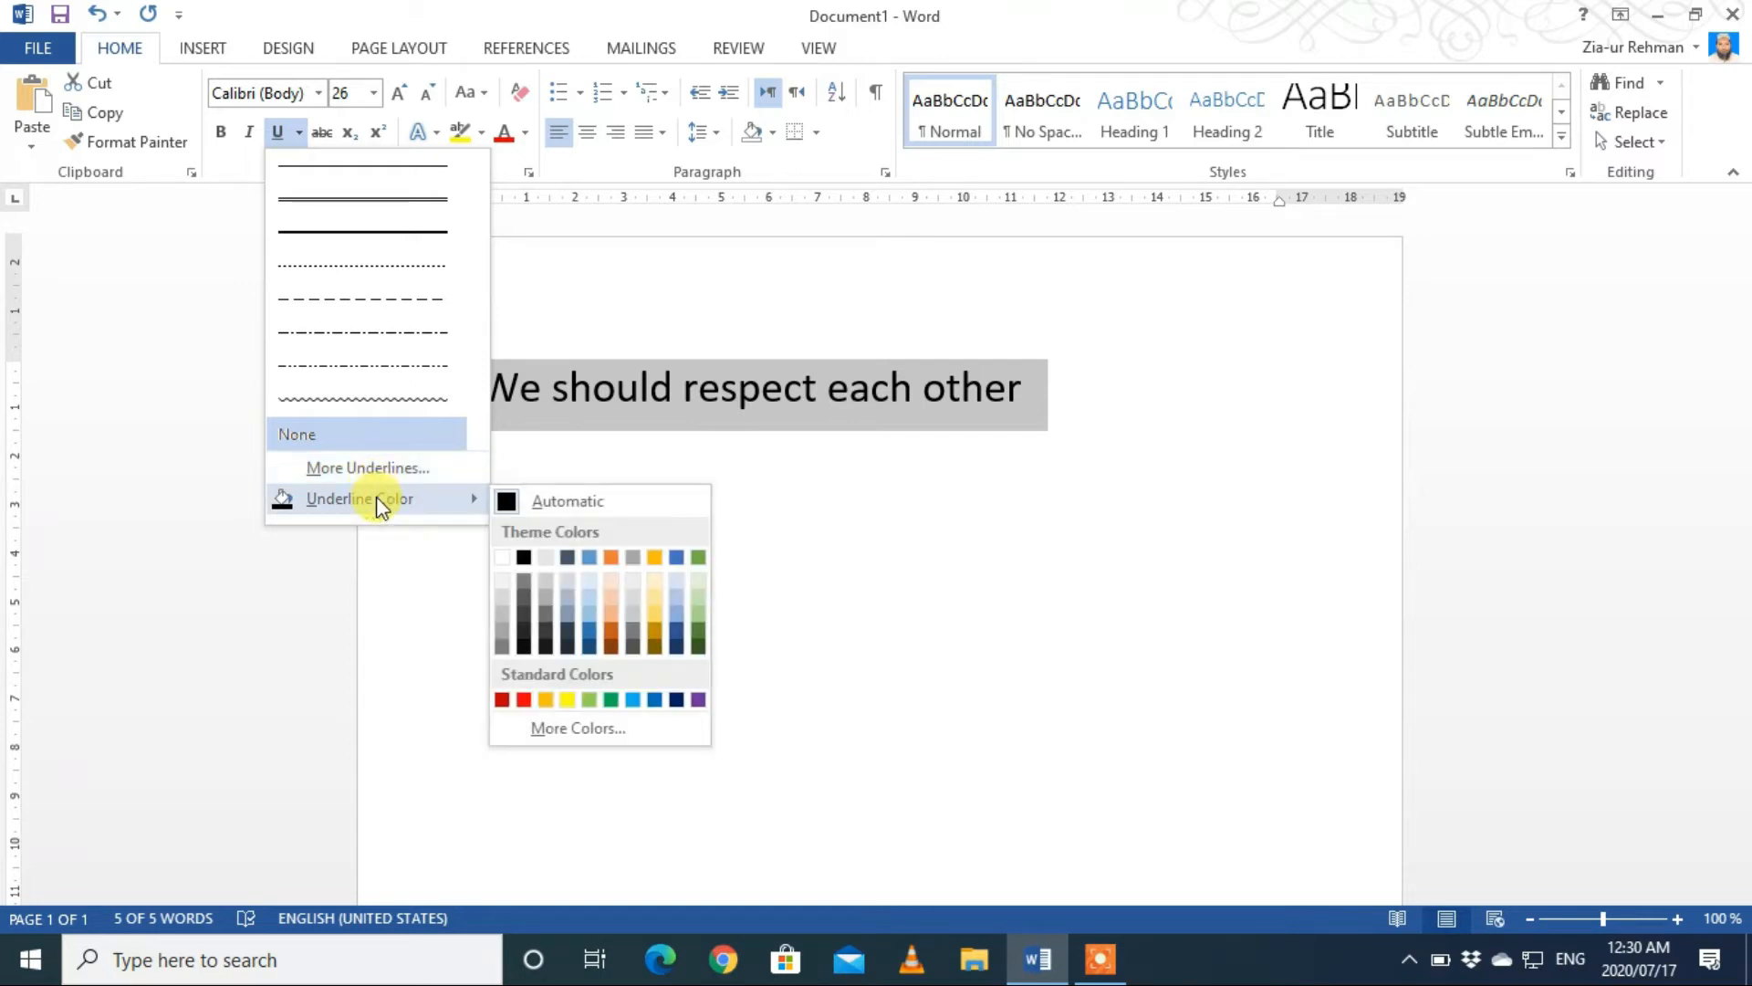
left_click(370, 200)
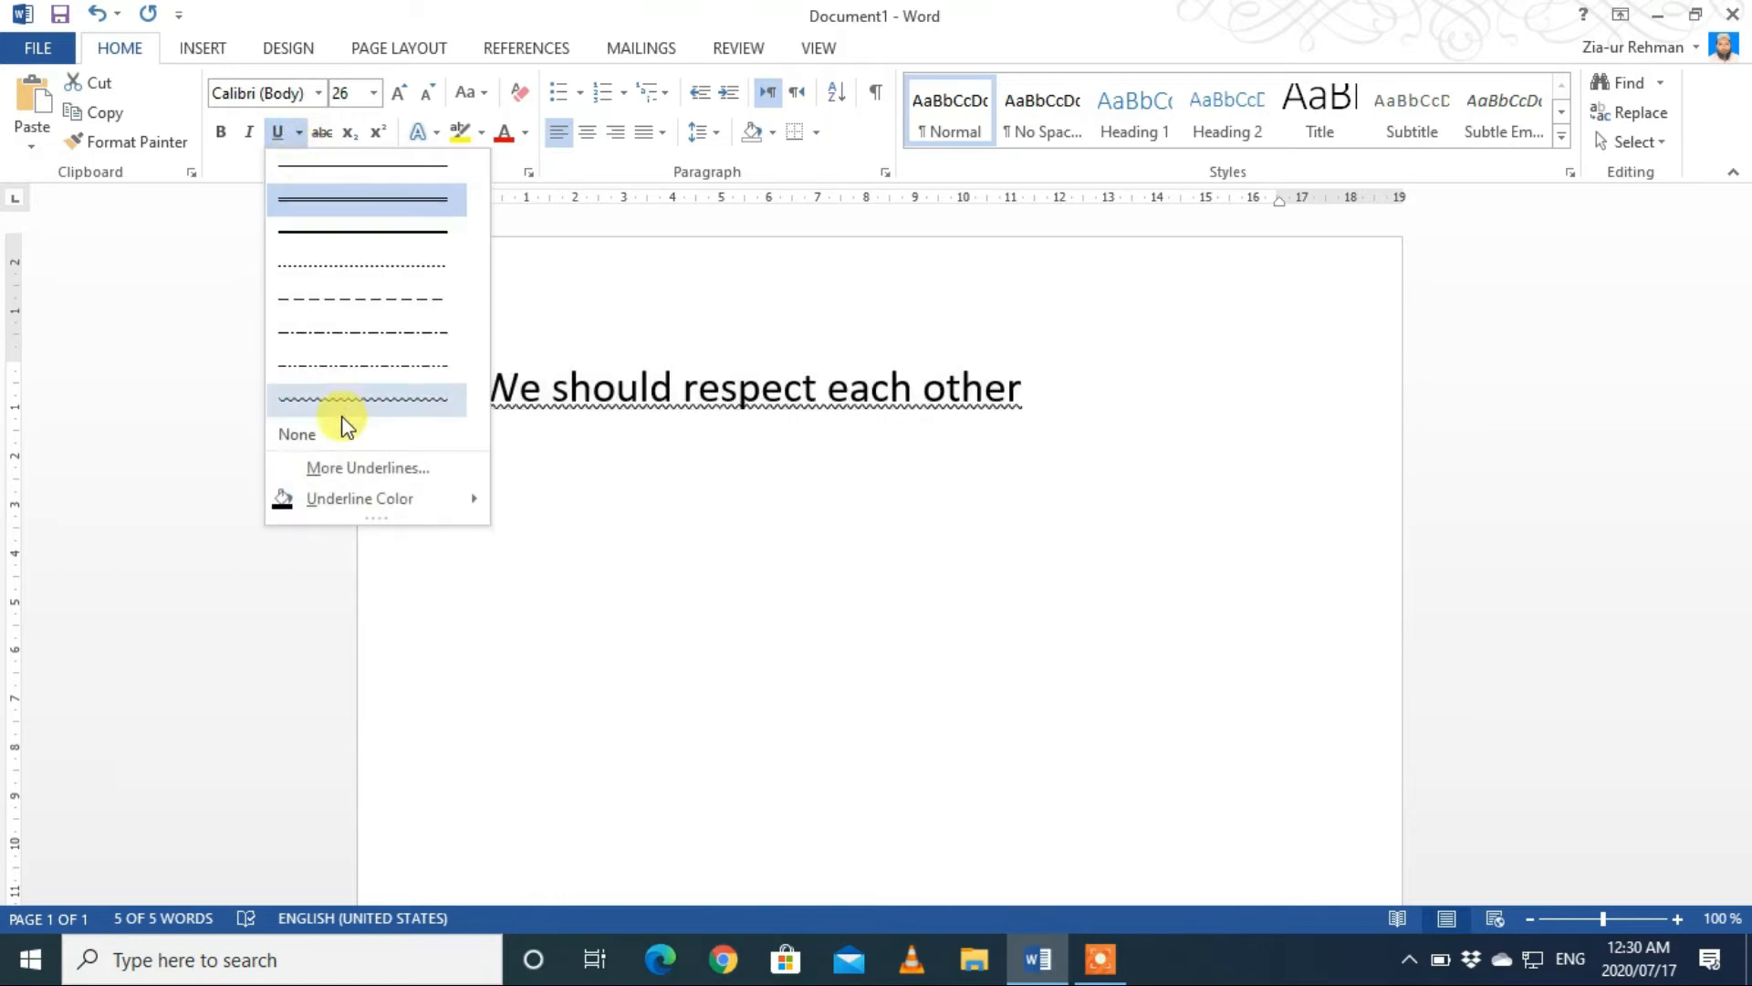
mouse_move(364, 501)
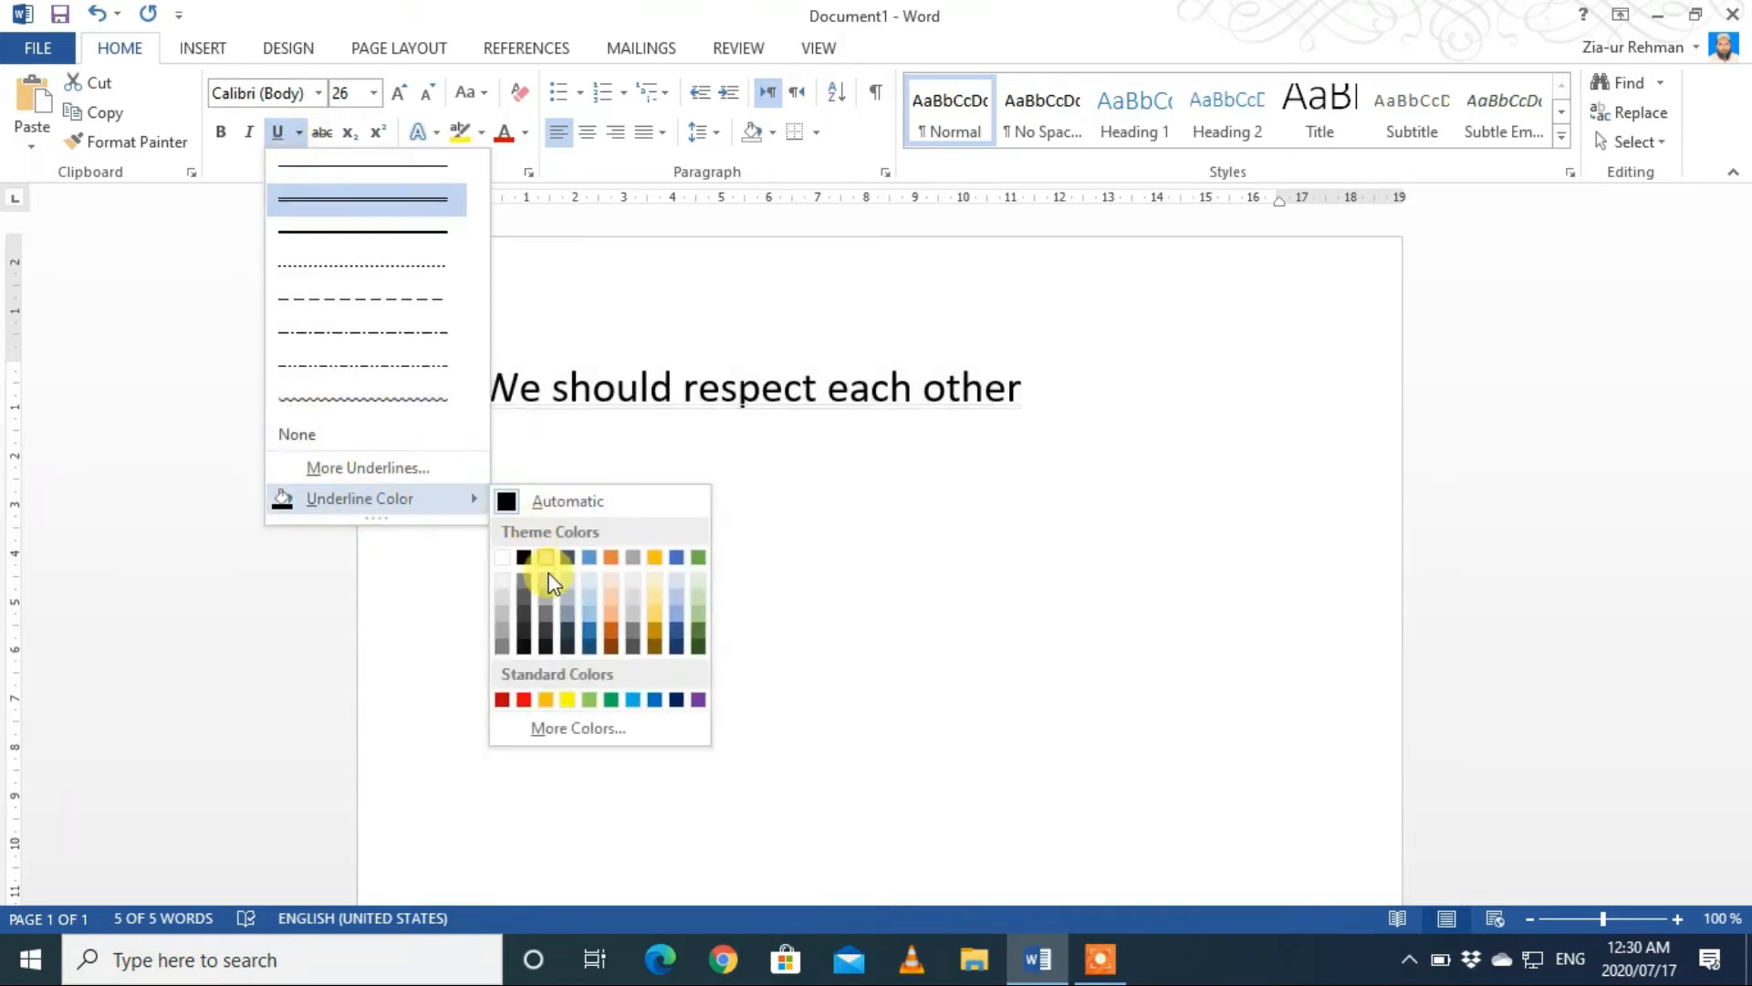
left_click(528, 700)
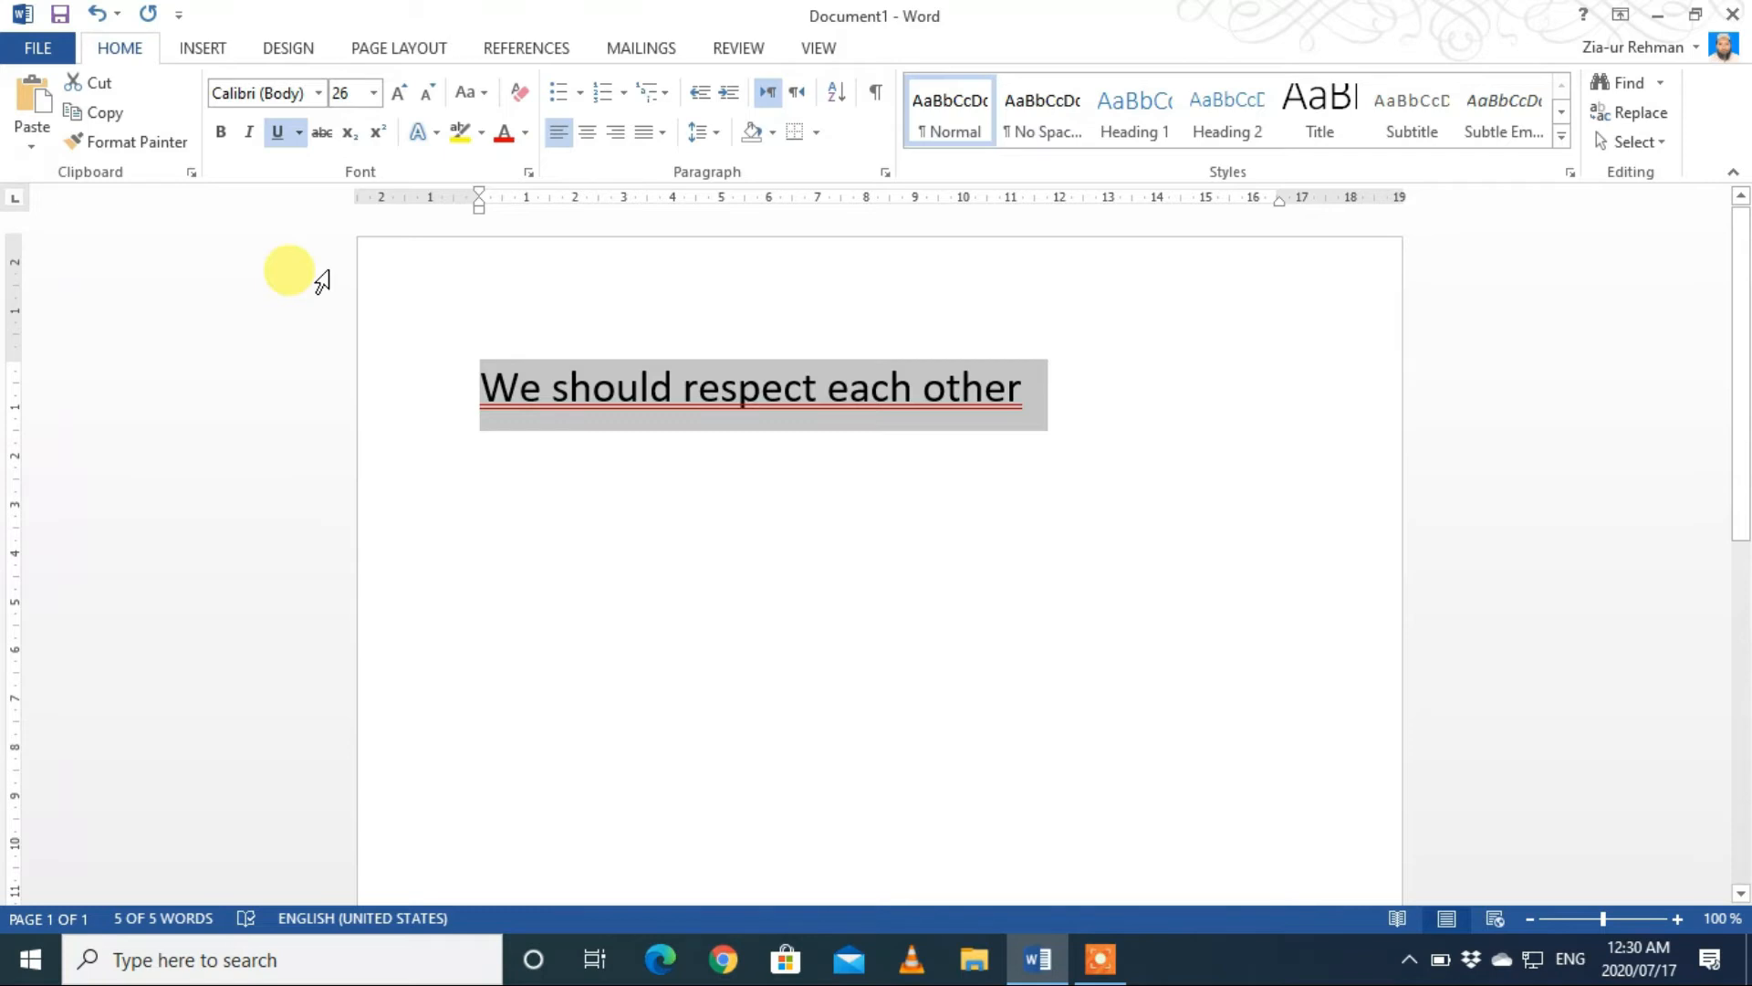
Step: Remove the sentence's underline and try strikethrough on it, switching the strikethrough back off
key("ctrl+u")
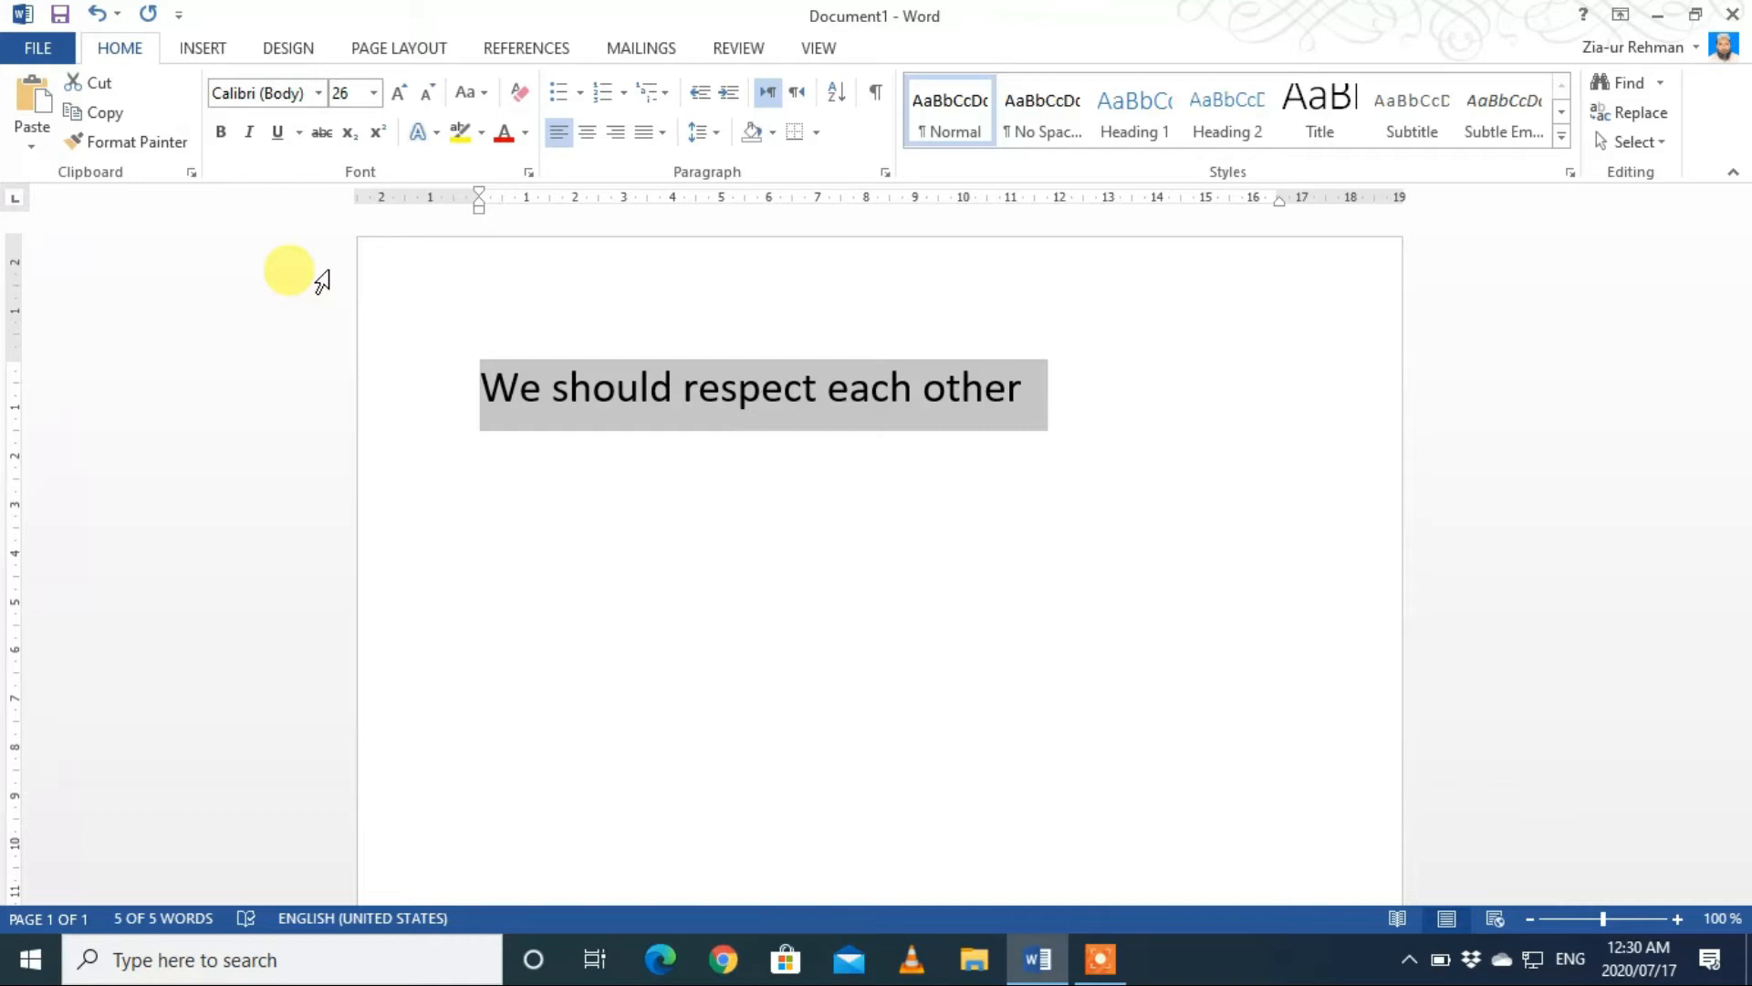
left_click(322, 133)
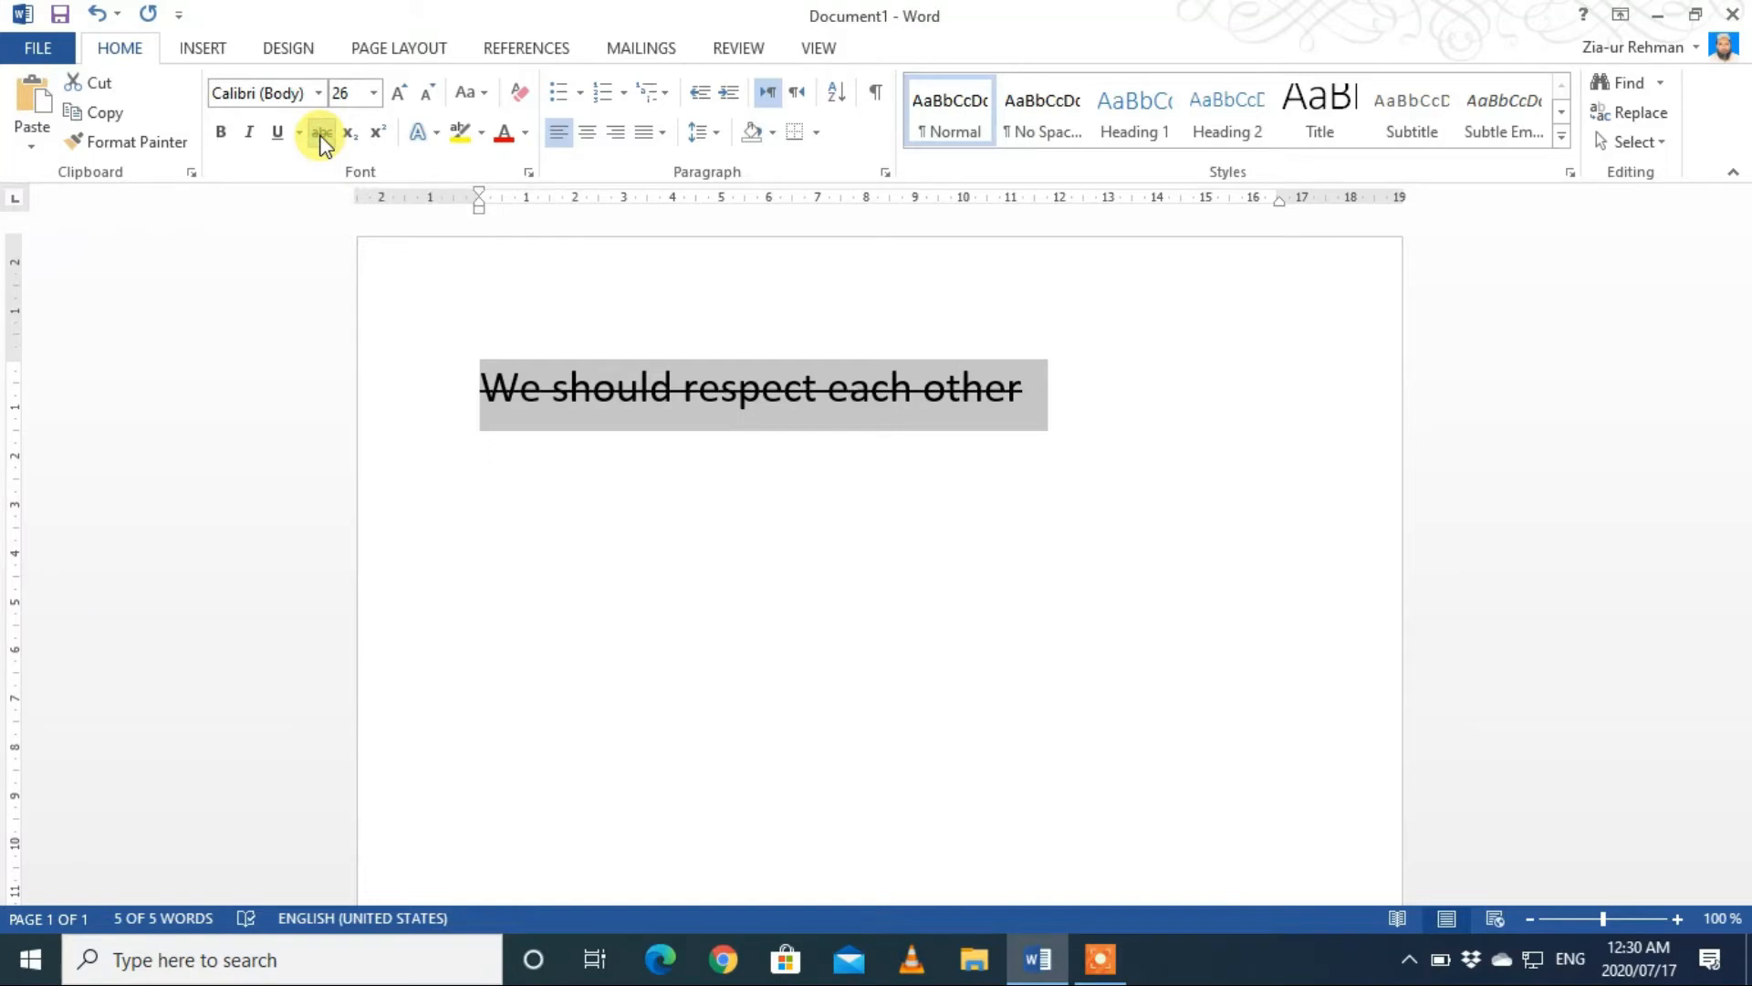
left_click(321, 133)
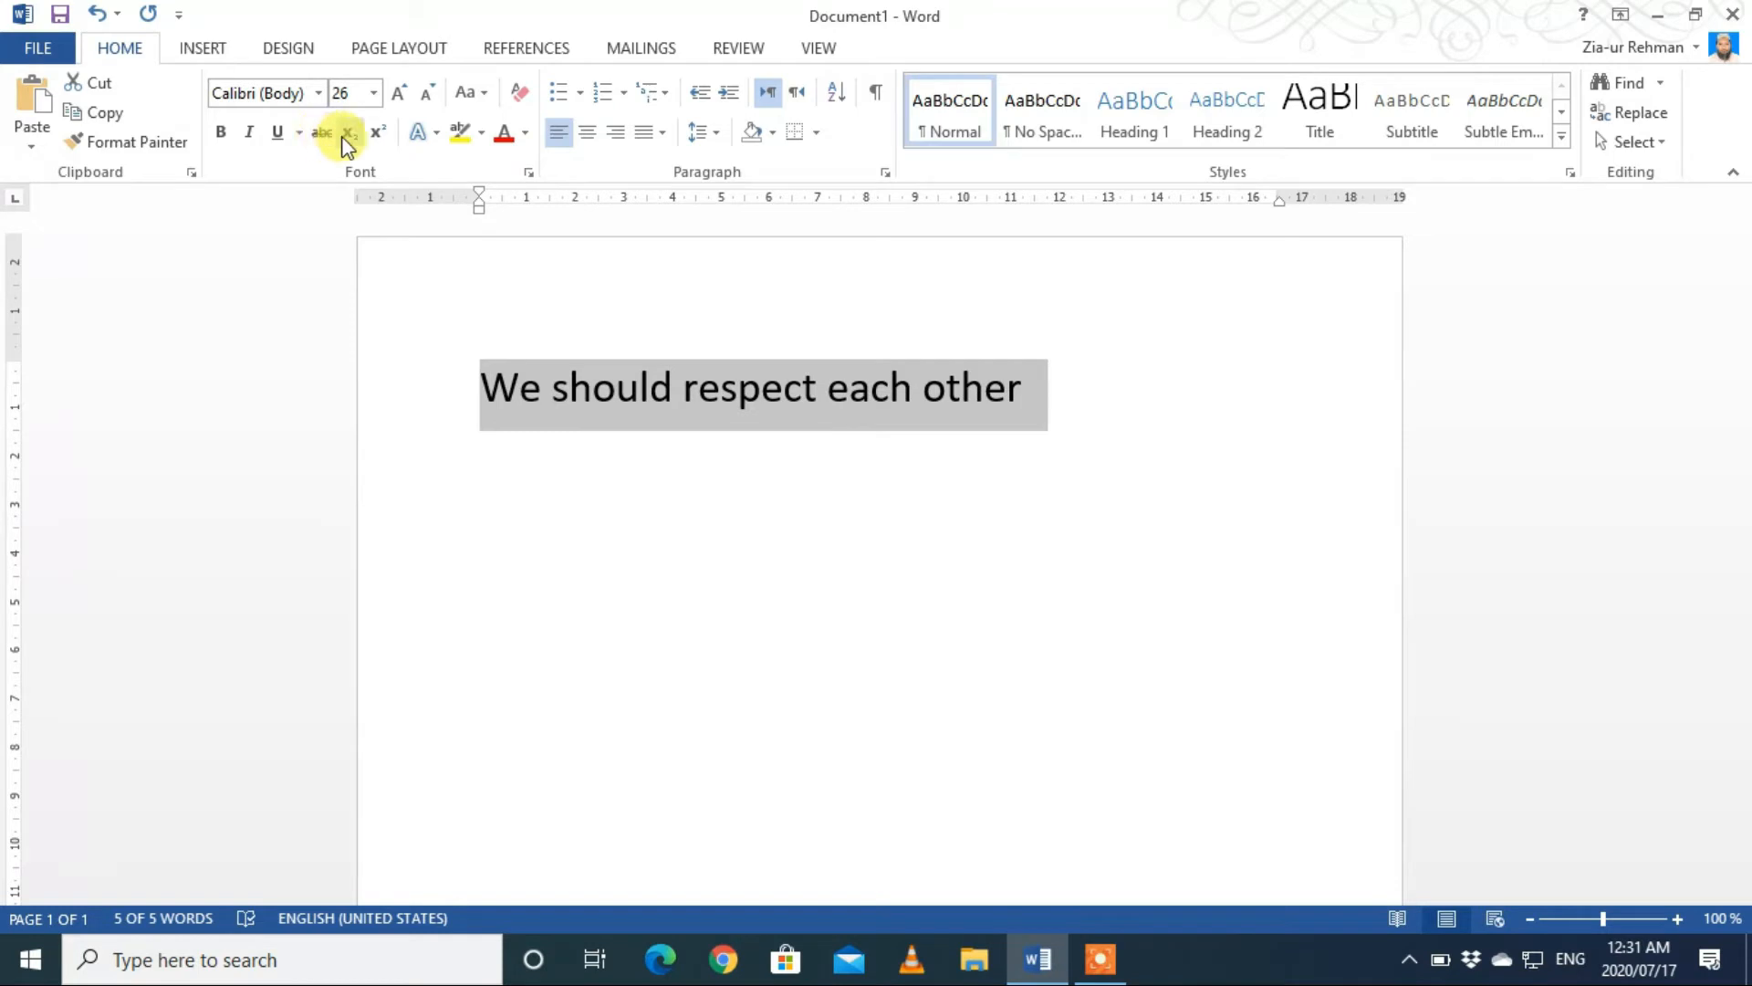
Step: Start a new line below the sentence, enter a capital S and try subscript formatting on that letter
left_click(1044, 399)
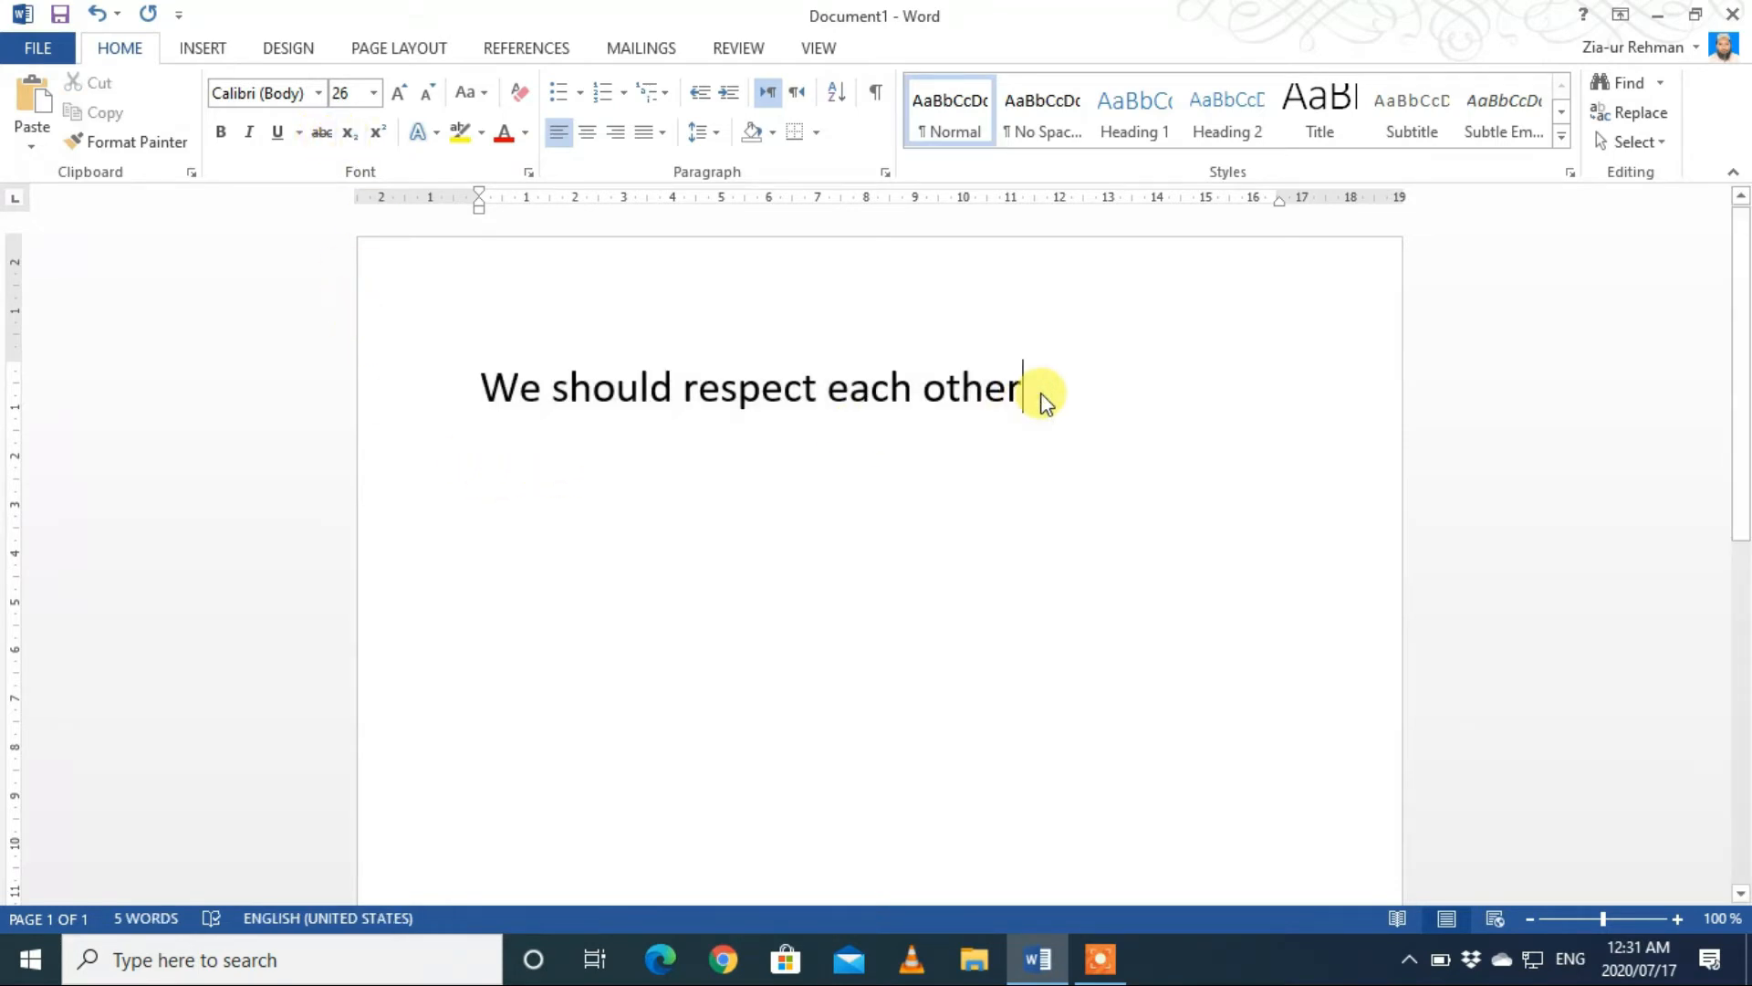
key("Return")
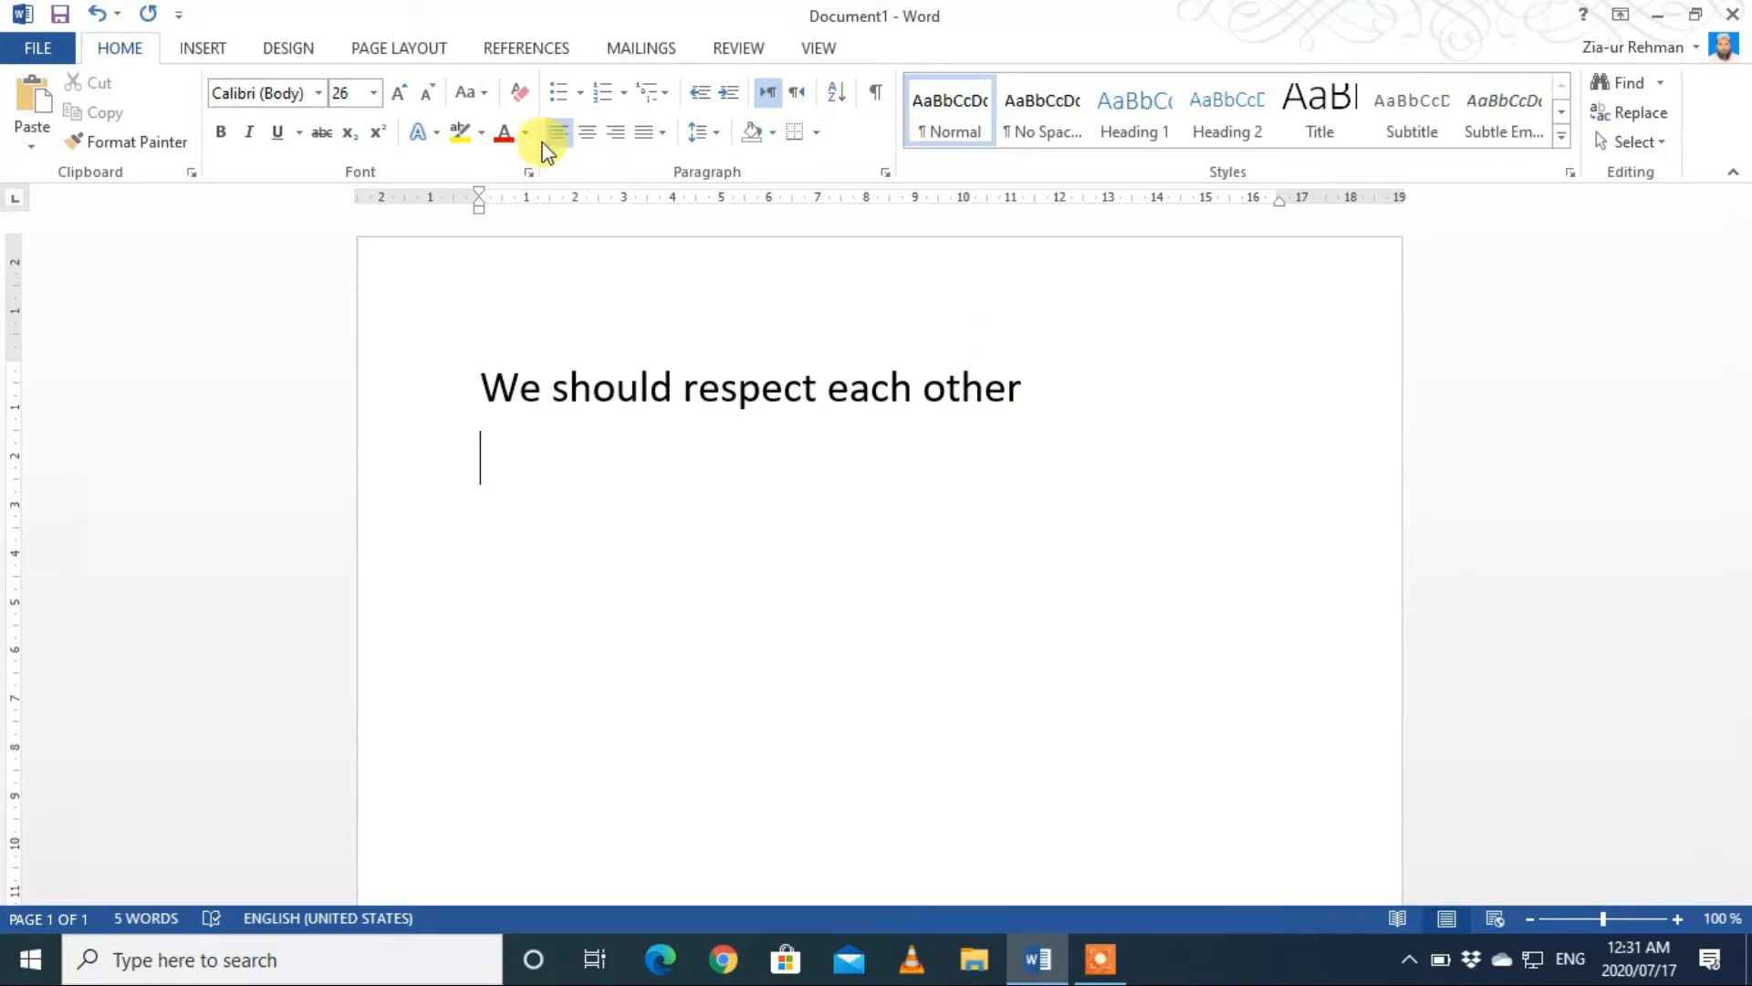
left_click(348, 134)
type("S")
key("shift+Left")
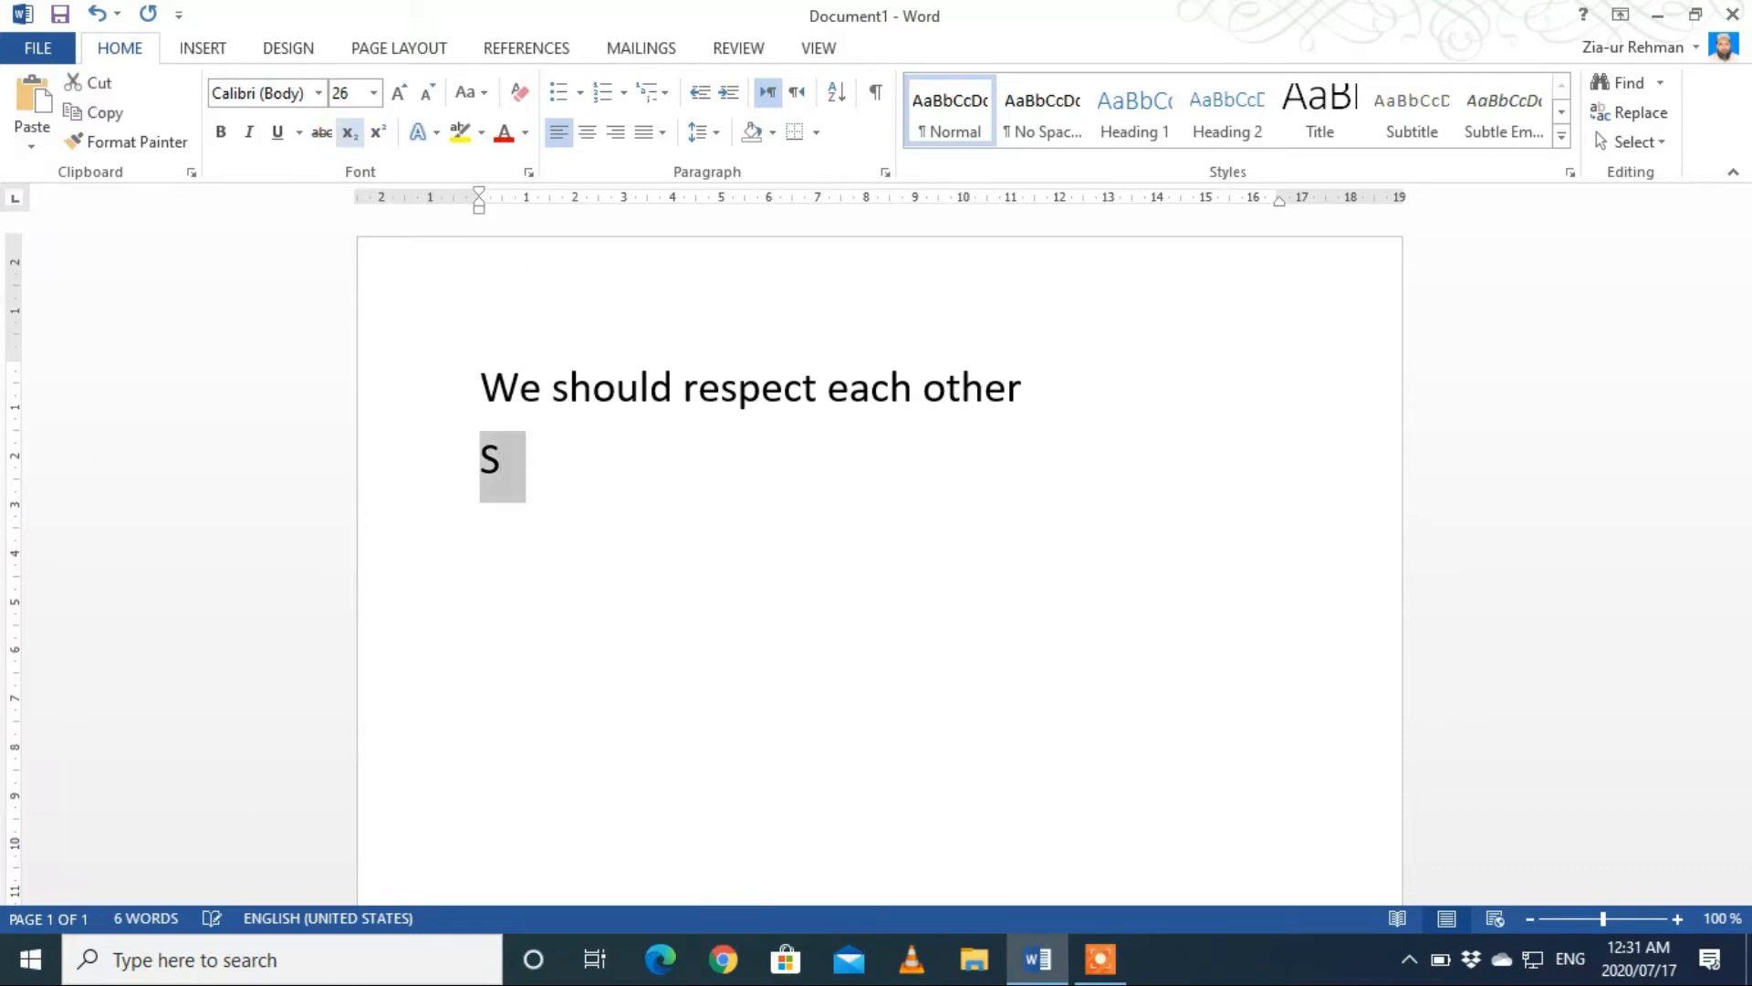
left_click(357, 139)
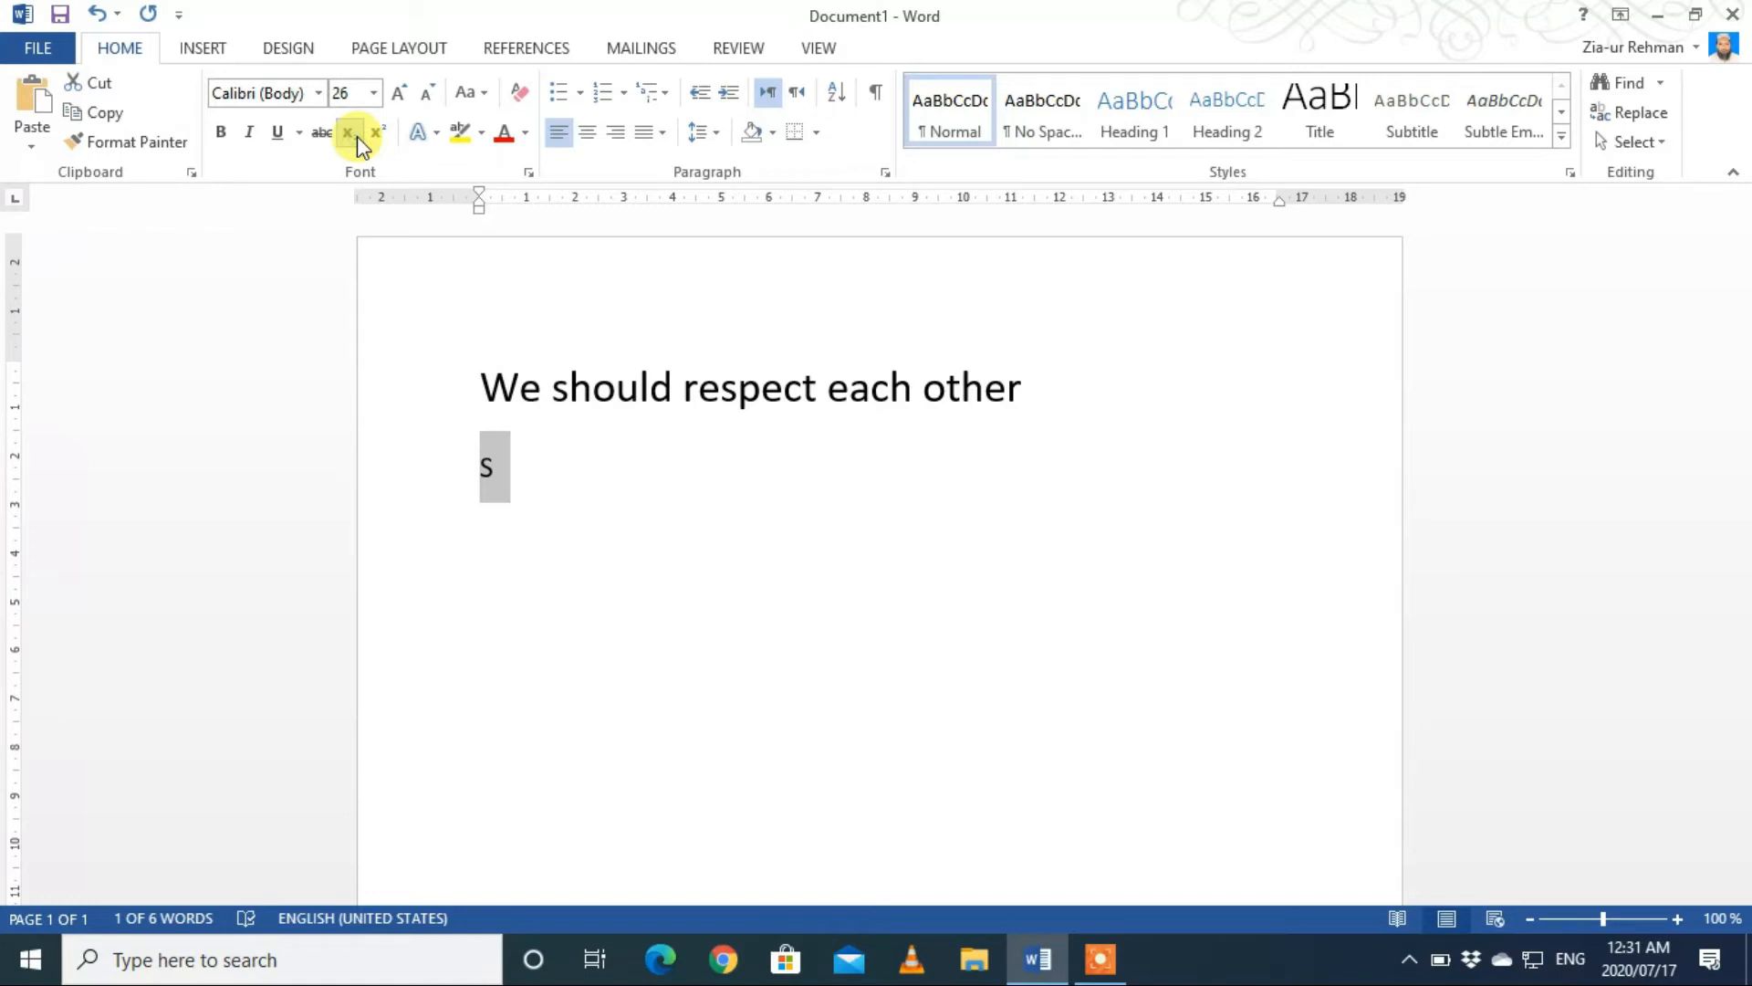
key("ctrl+z")
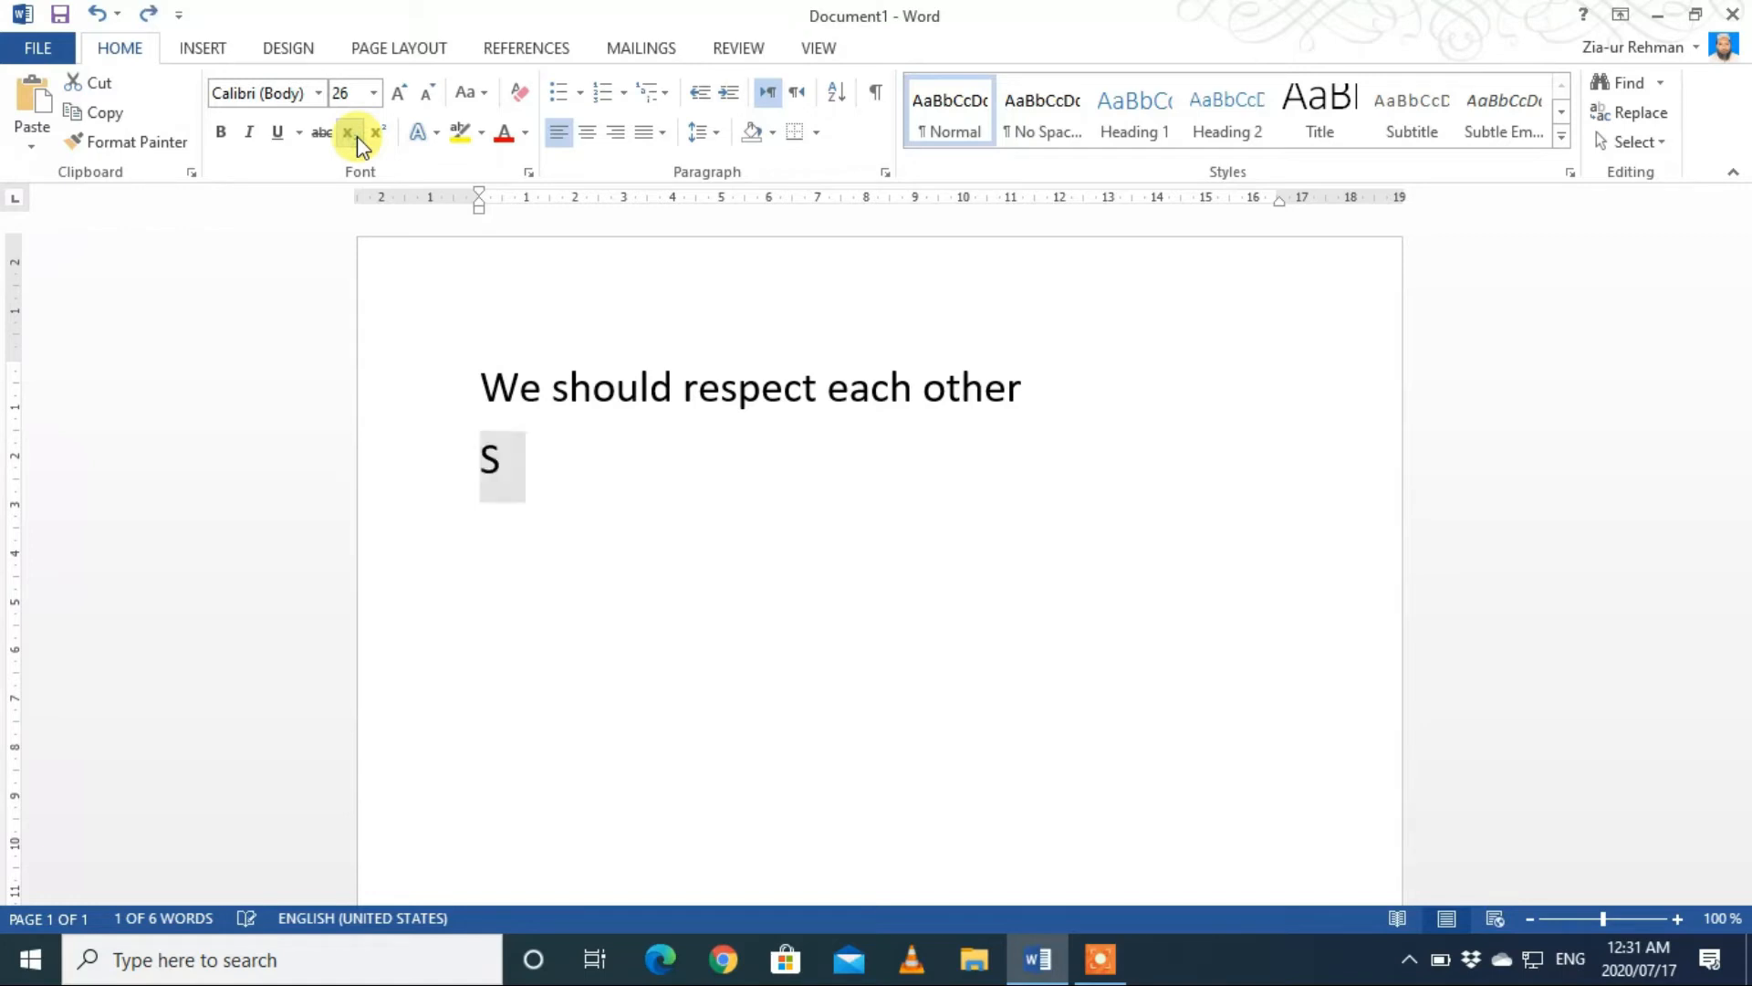
Step: Add a subscript 2 directly after the S on the second line
key("Right")
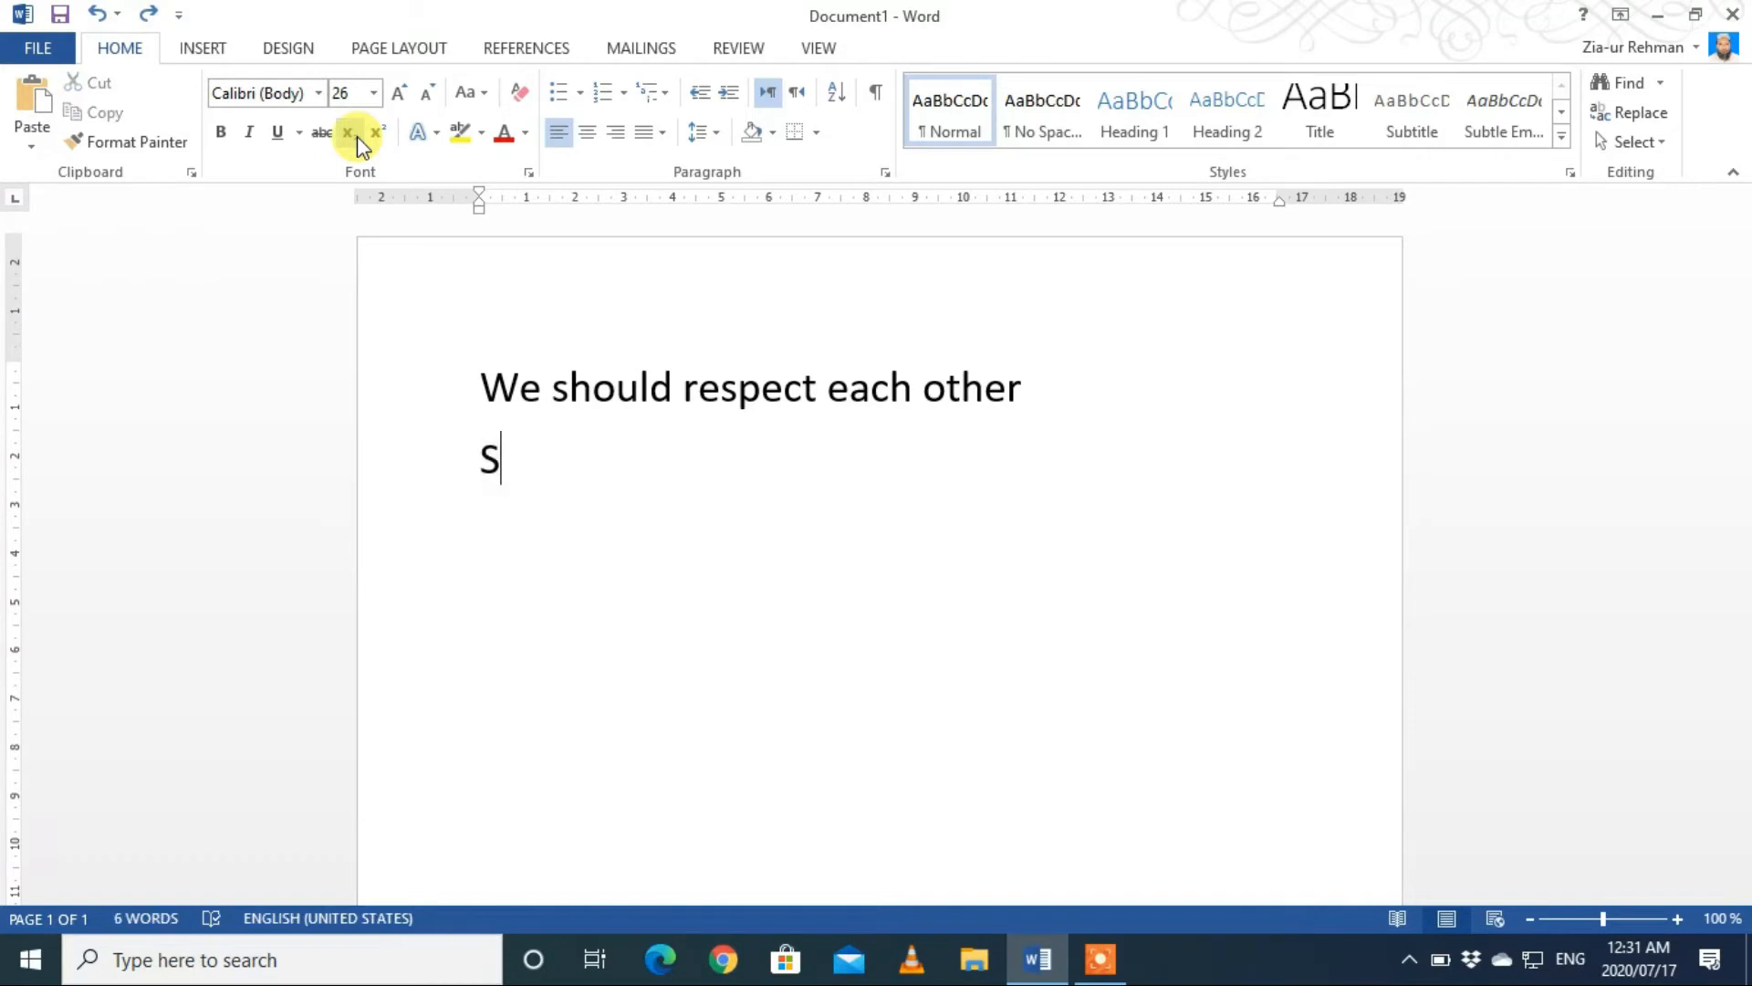
left_click(358, 135)
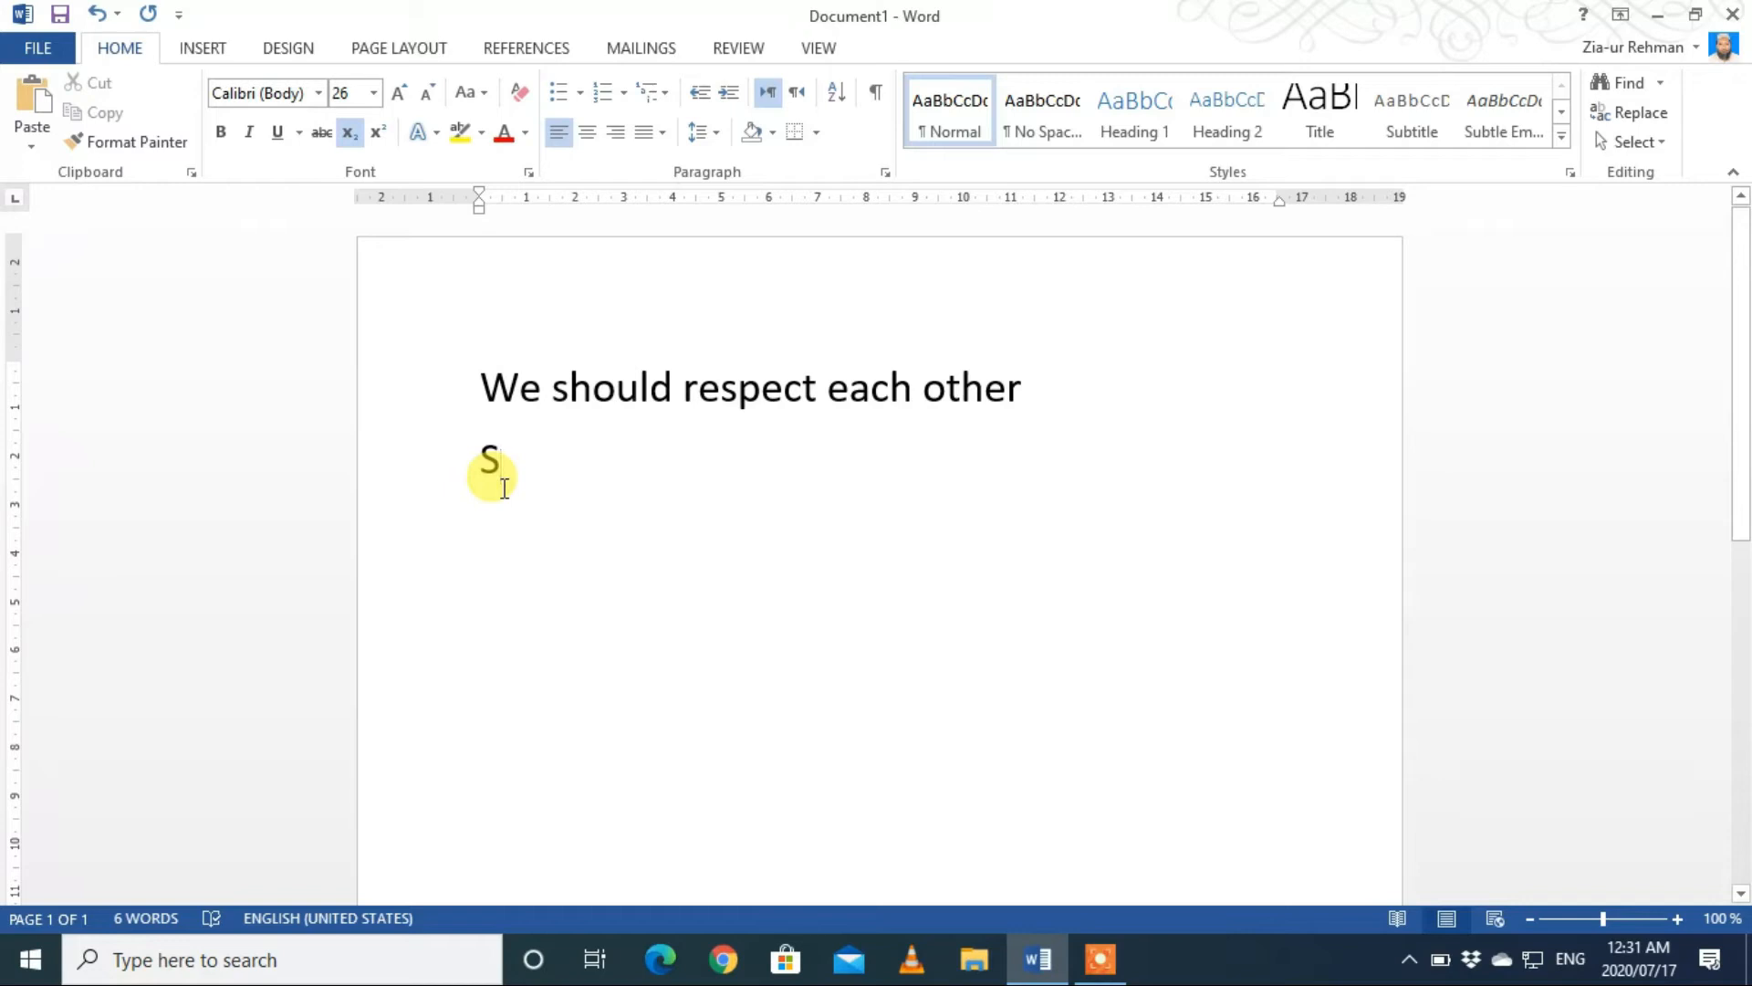
type("2")
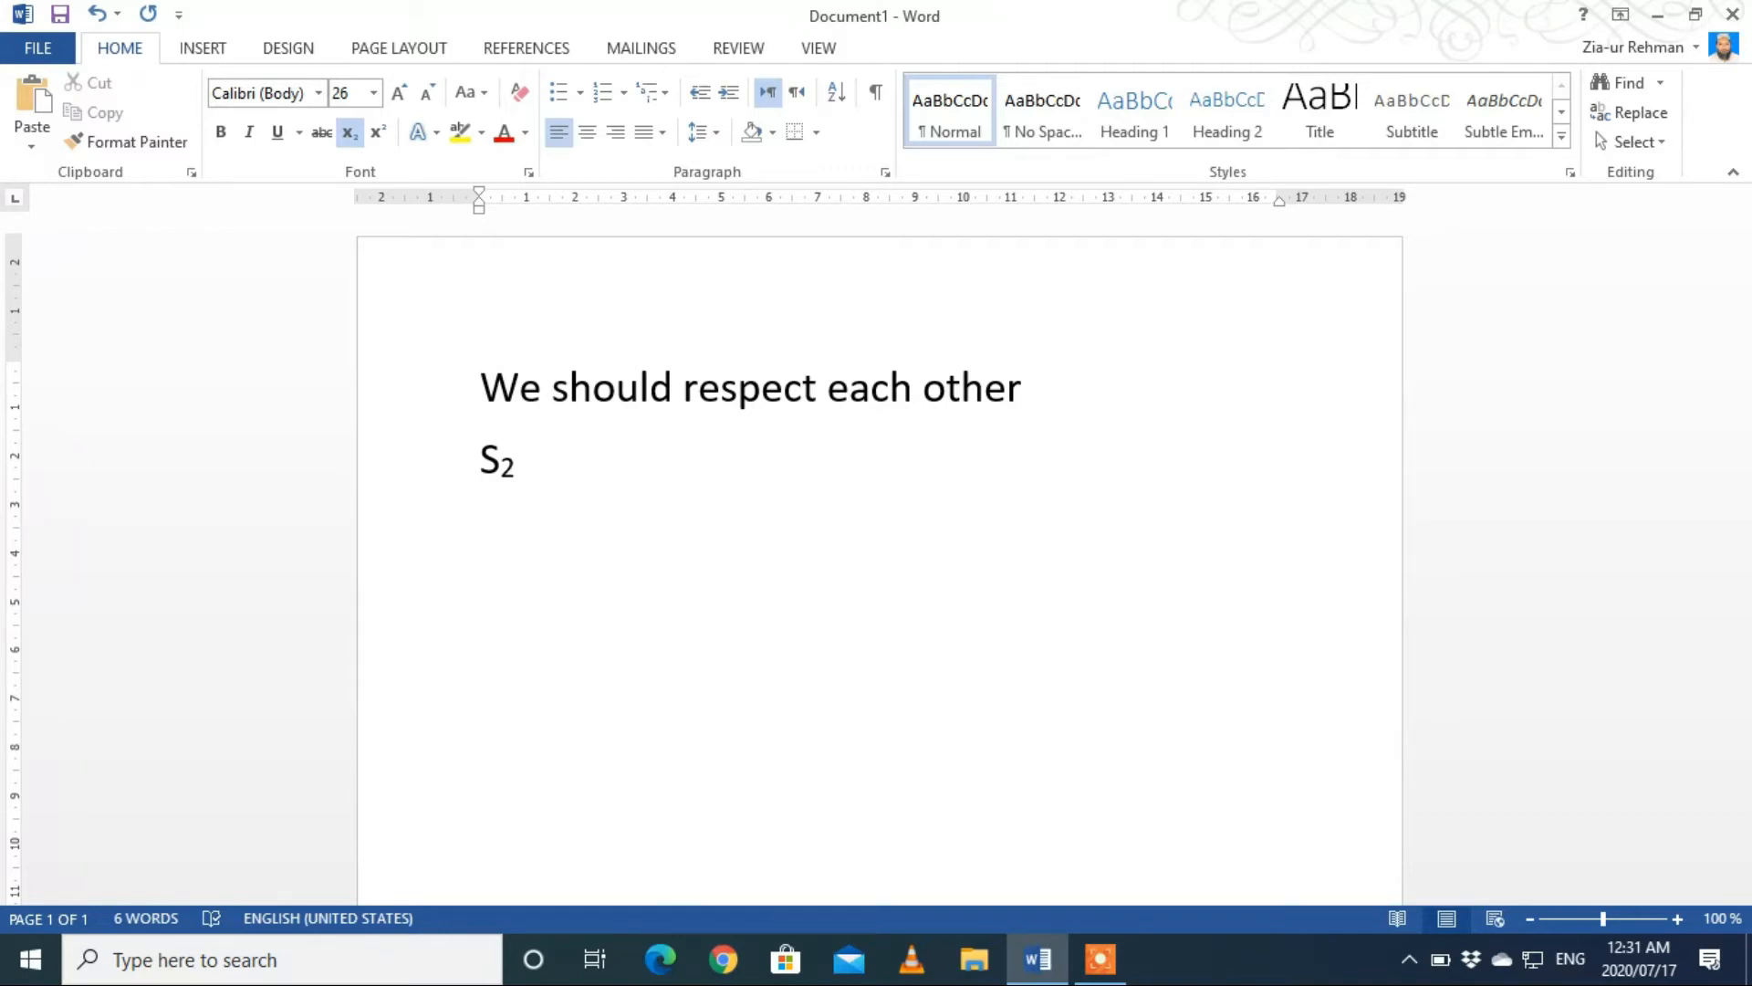
Step: Clear all characters from the second line and turn off subscript formatting
key("BackSpace")
type("H")
key("BackSpace")
left_click(349, 135)
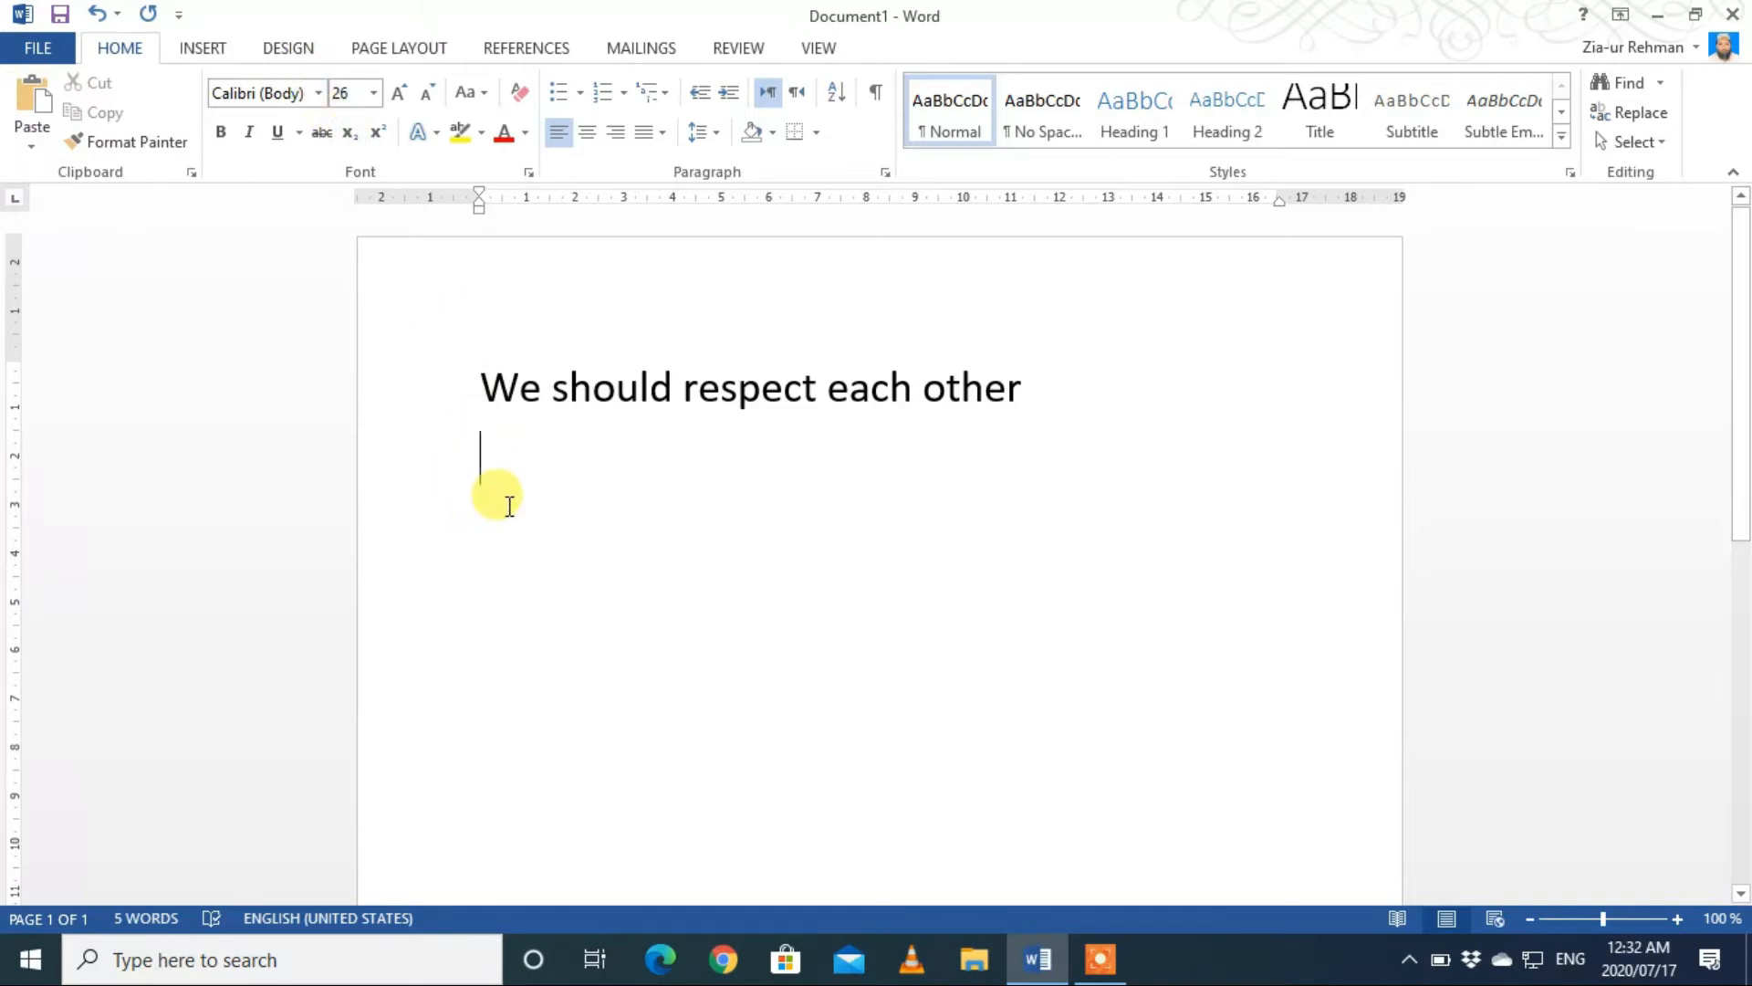
Step: Enter the formula H2SO4 on the second line with the 2 and the 4 as subscripts, returning to normal text at the end
type("H")
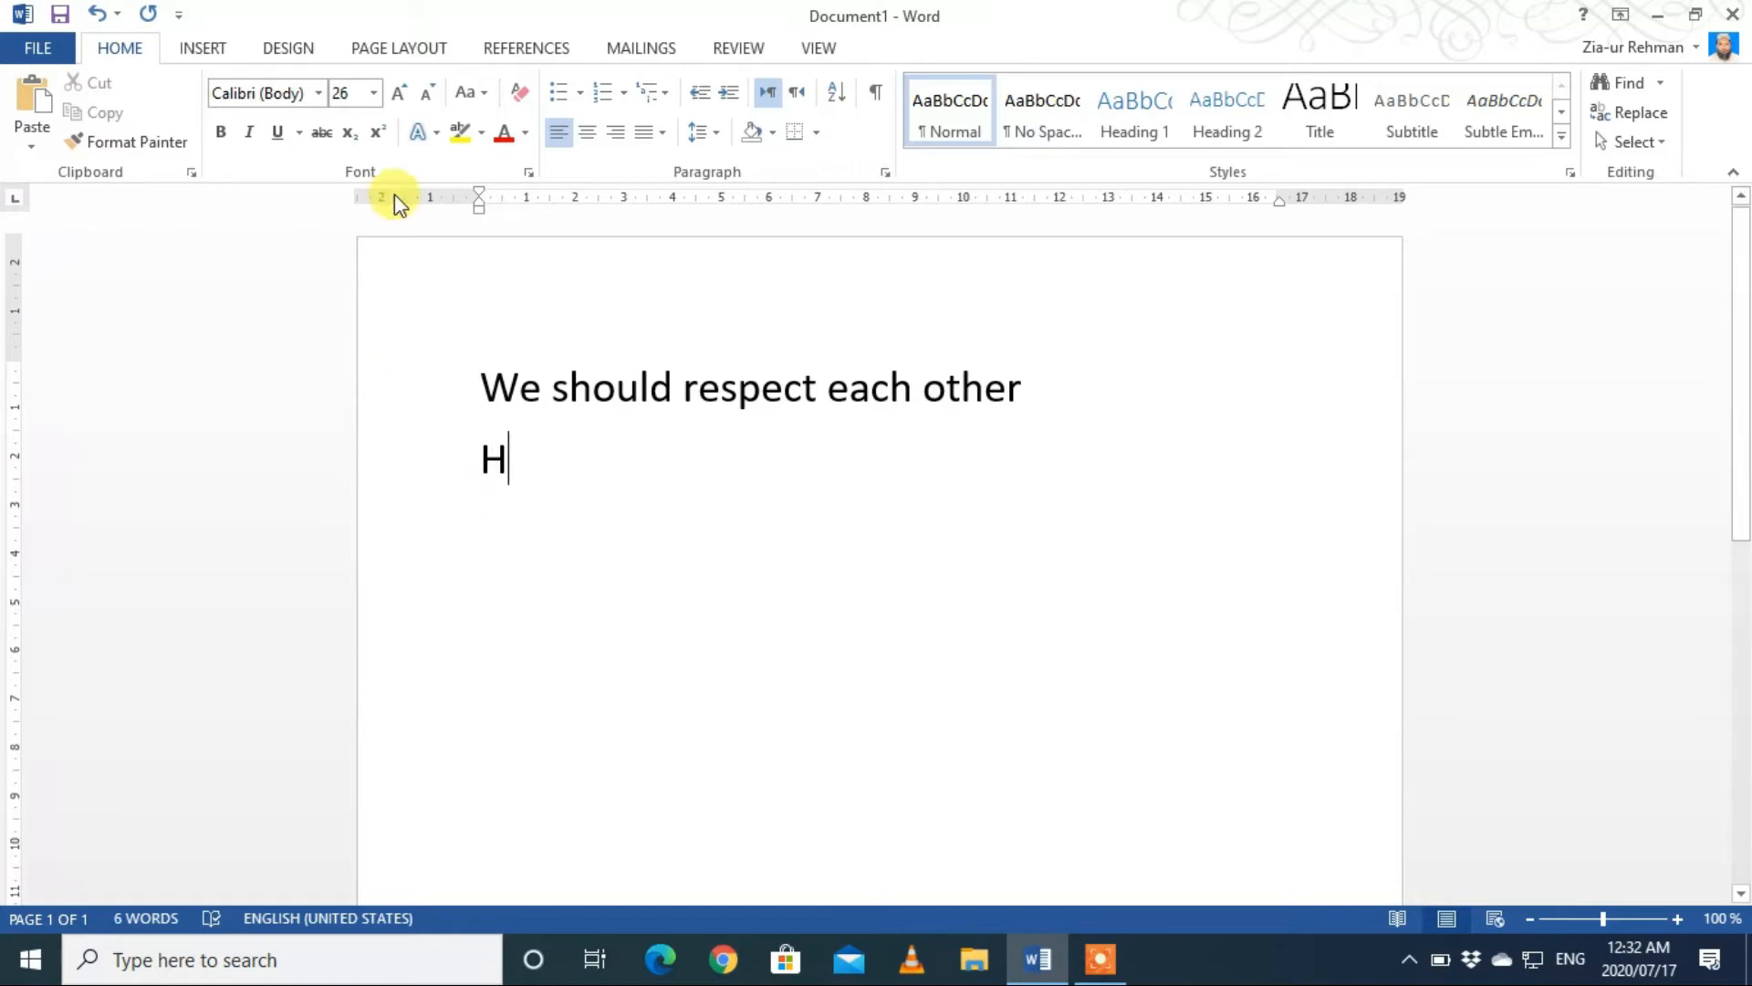
left_click(356, 138)
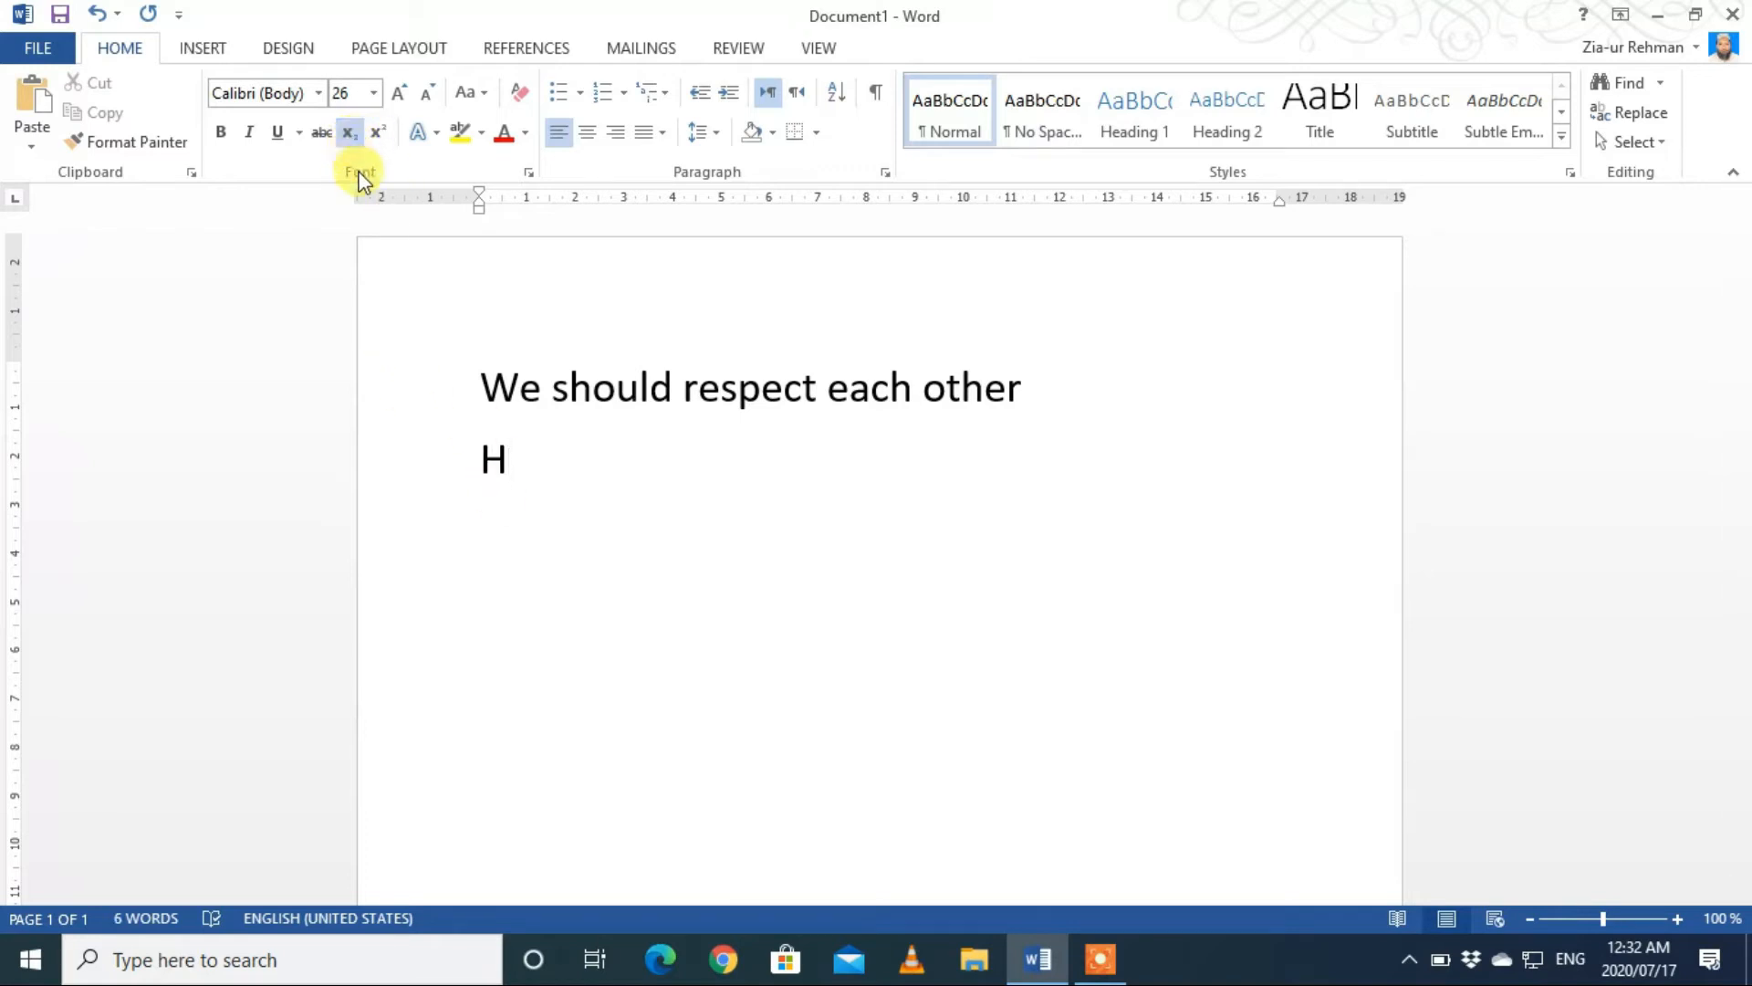
type("2")
left_click(351, 137)
type("S")
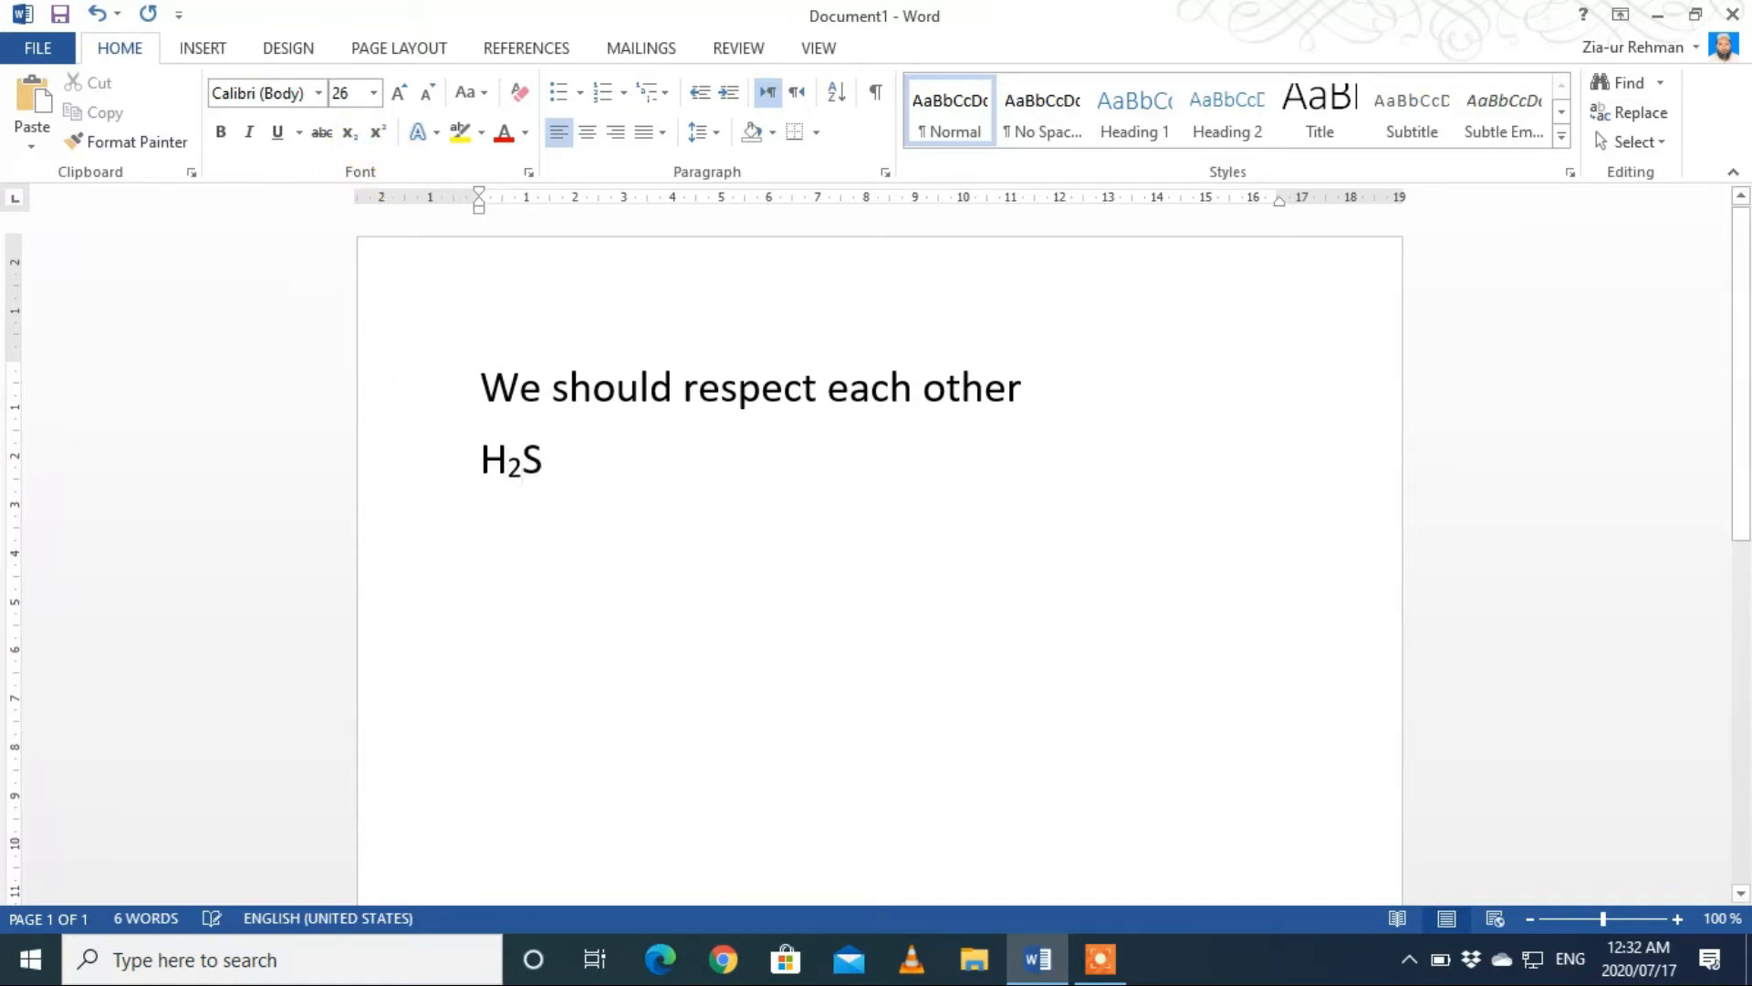
type("O")
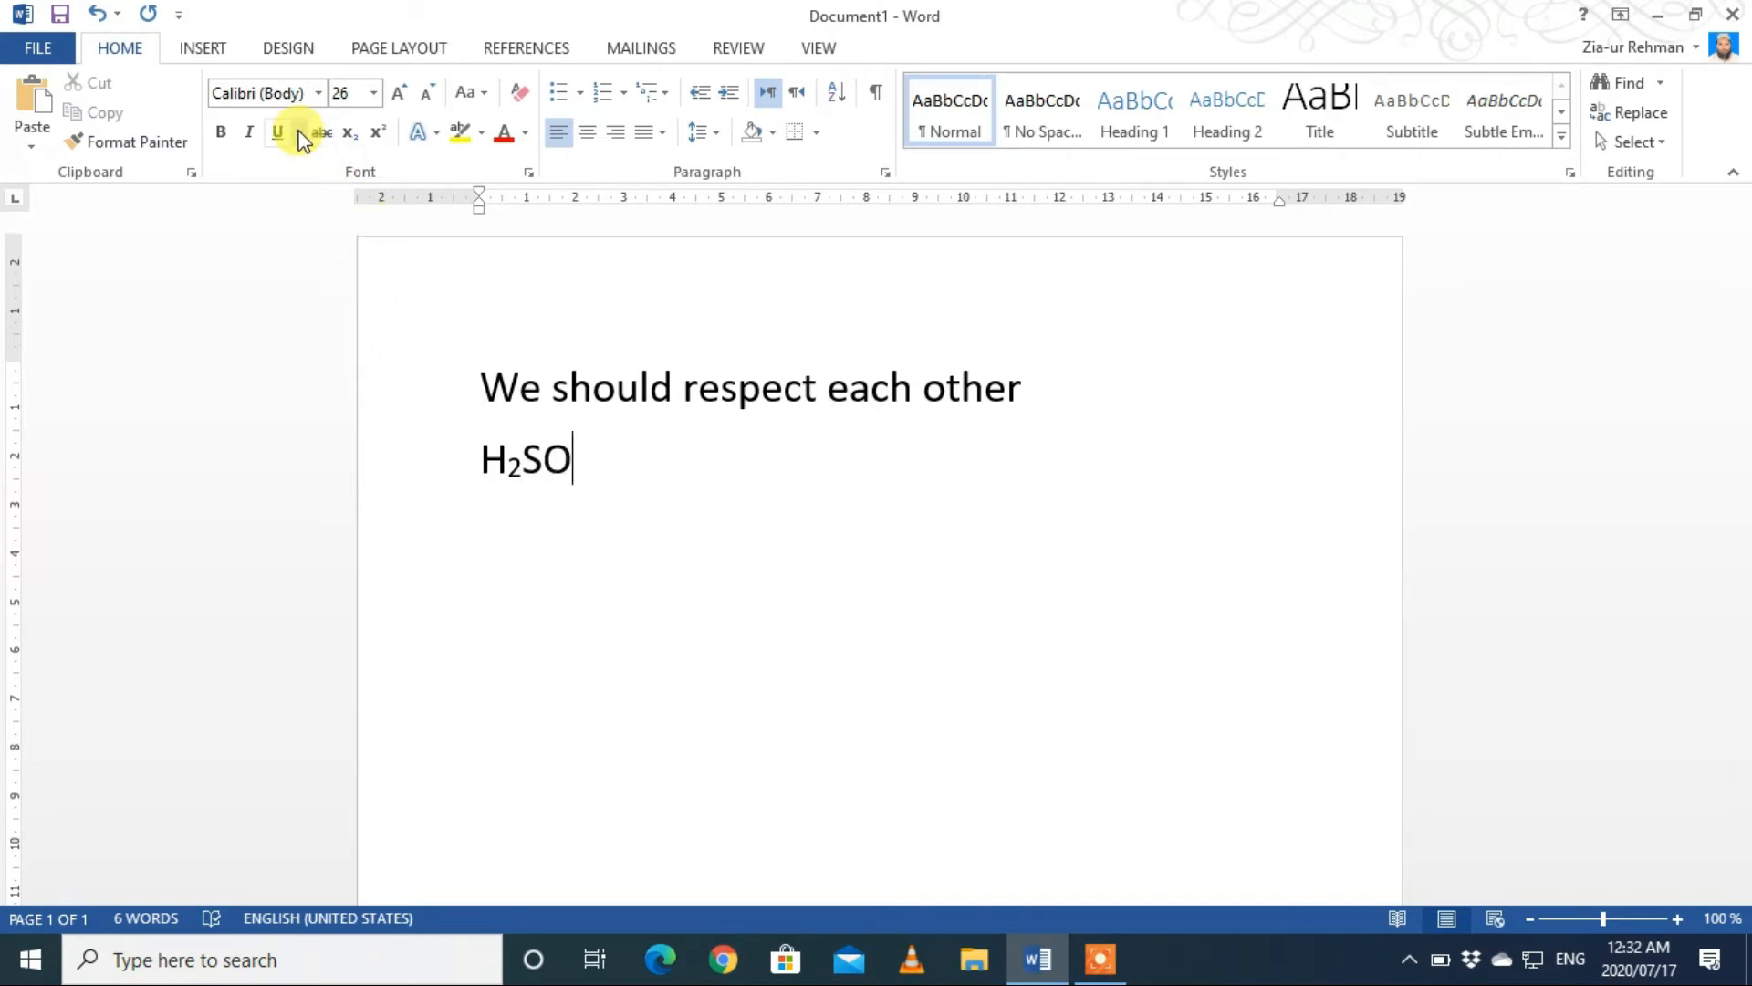
left_click(358, 148)
type("4")
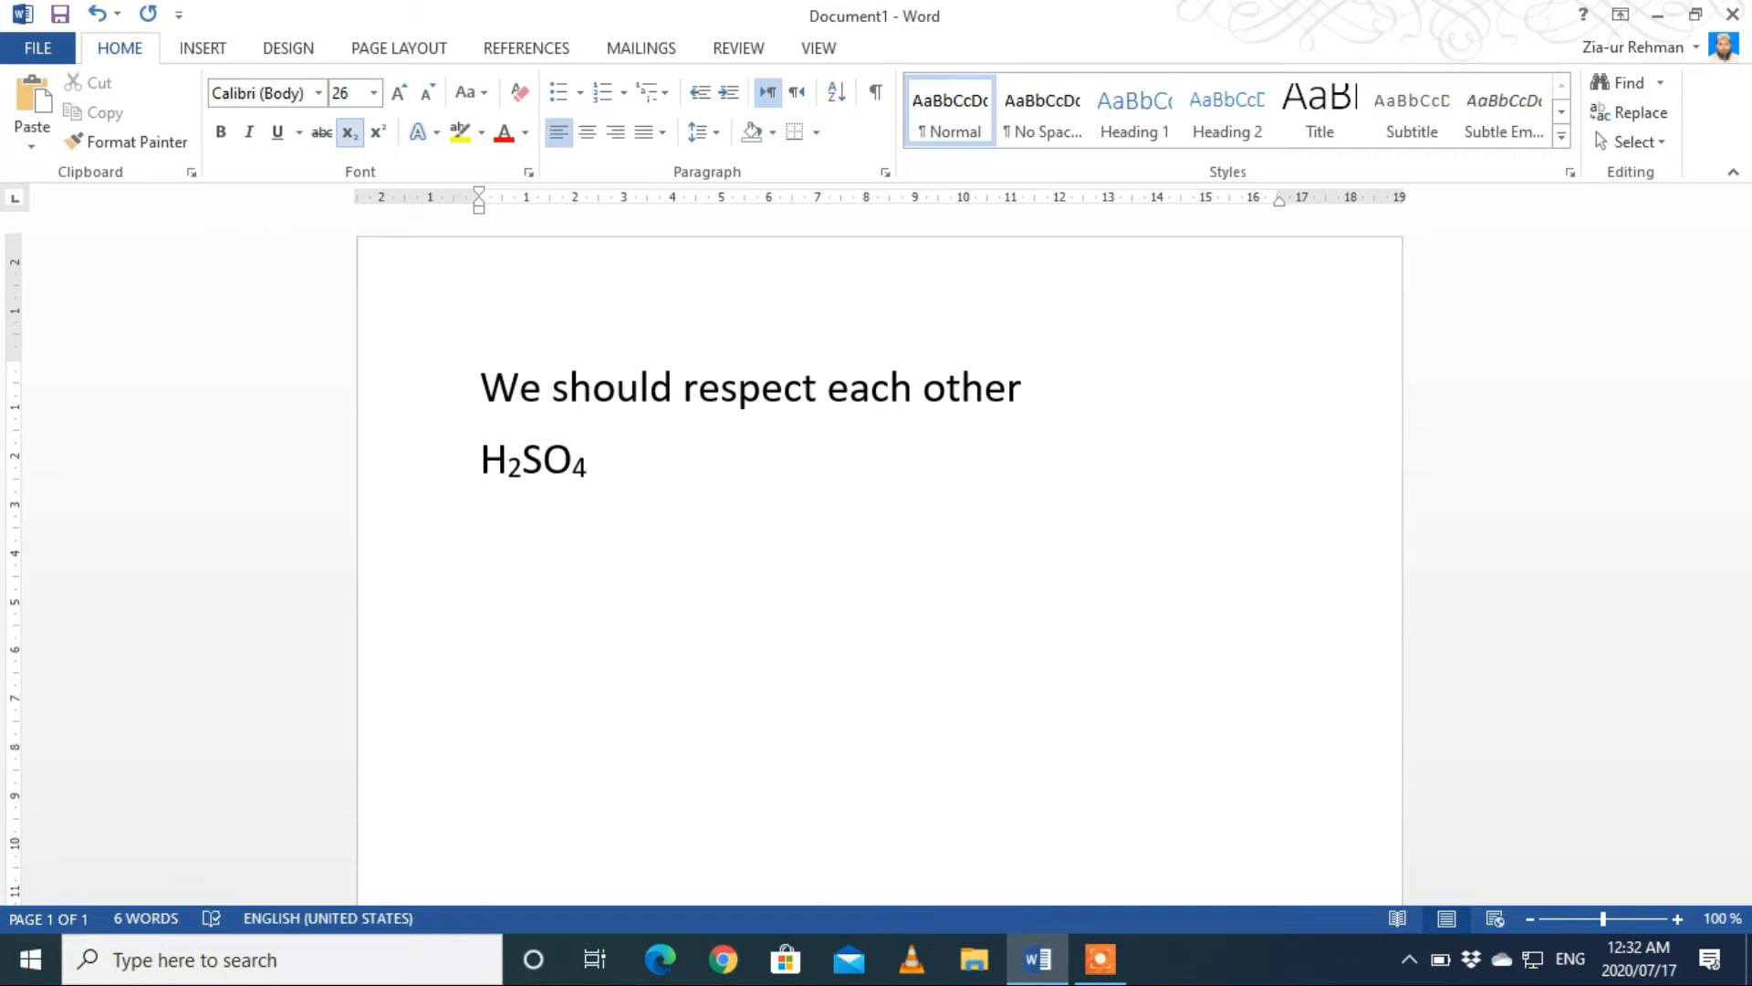
left_click(350, 135)
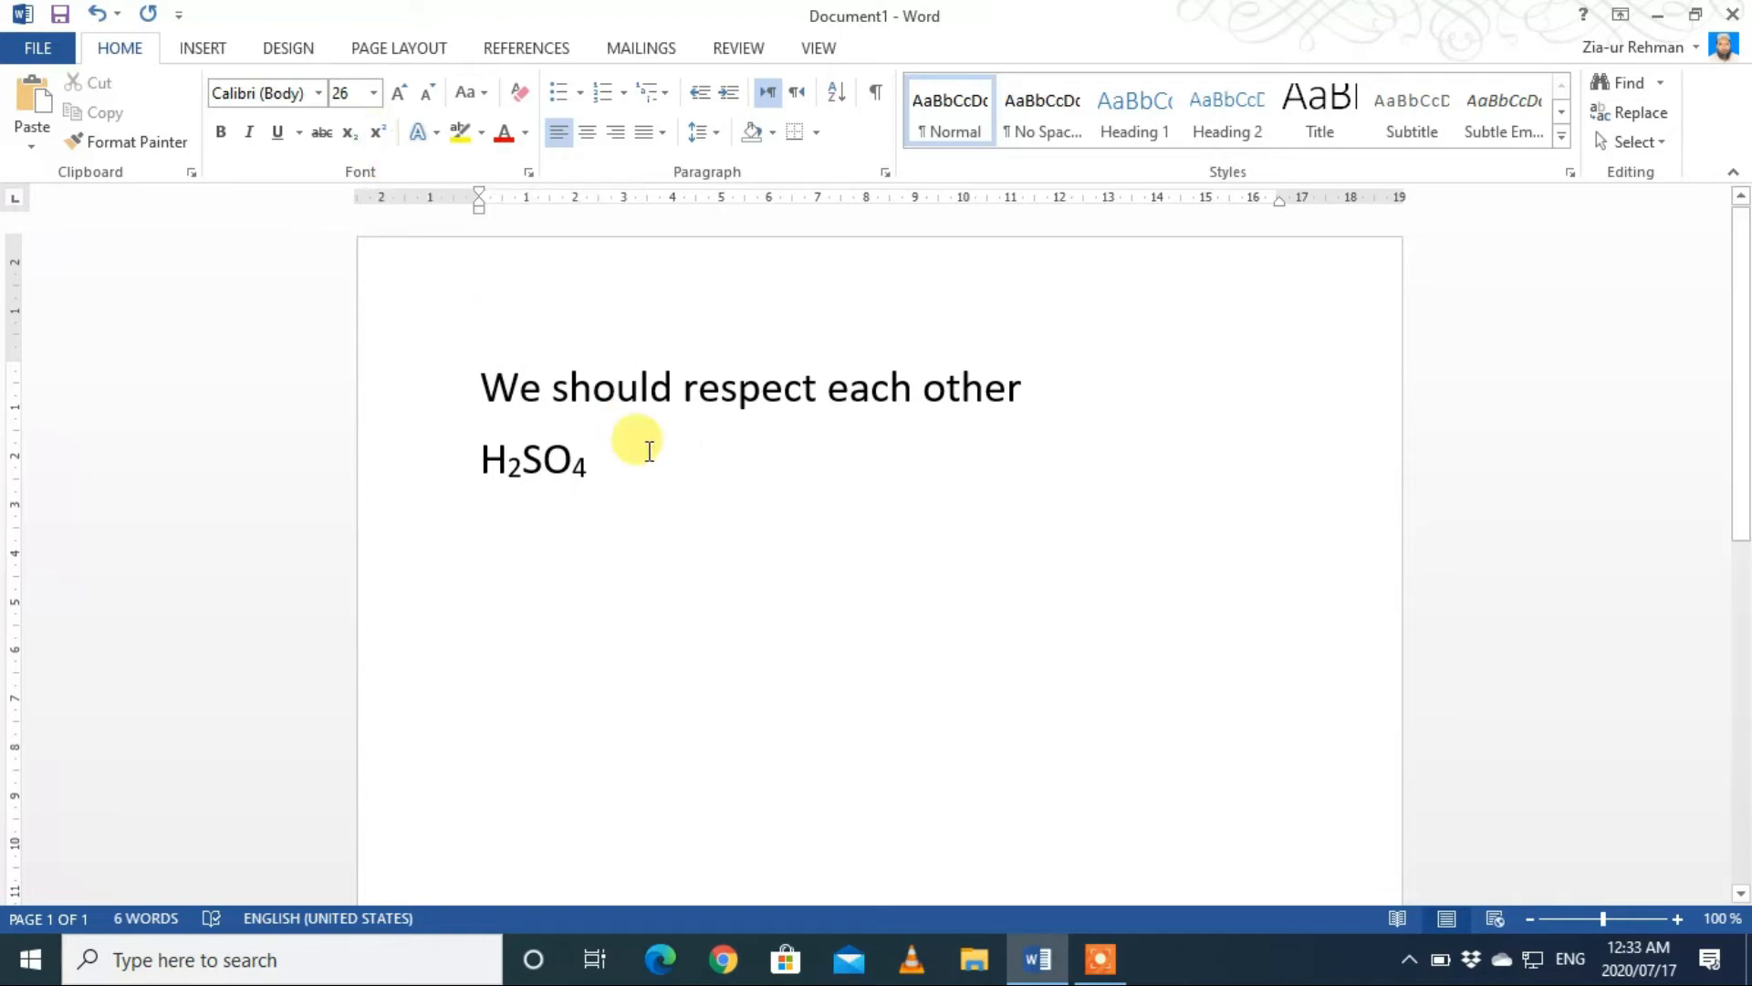
Step: Enter the expression X3+y2+3 after the H2SO4 formula, with the 3 after X and the 2 after y as superscripts
type("X")
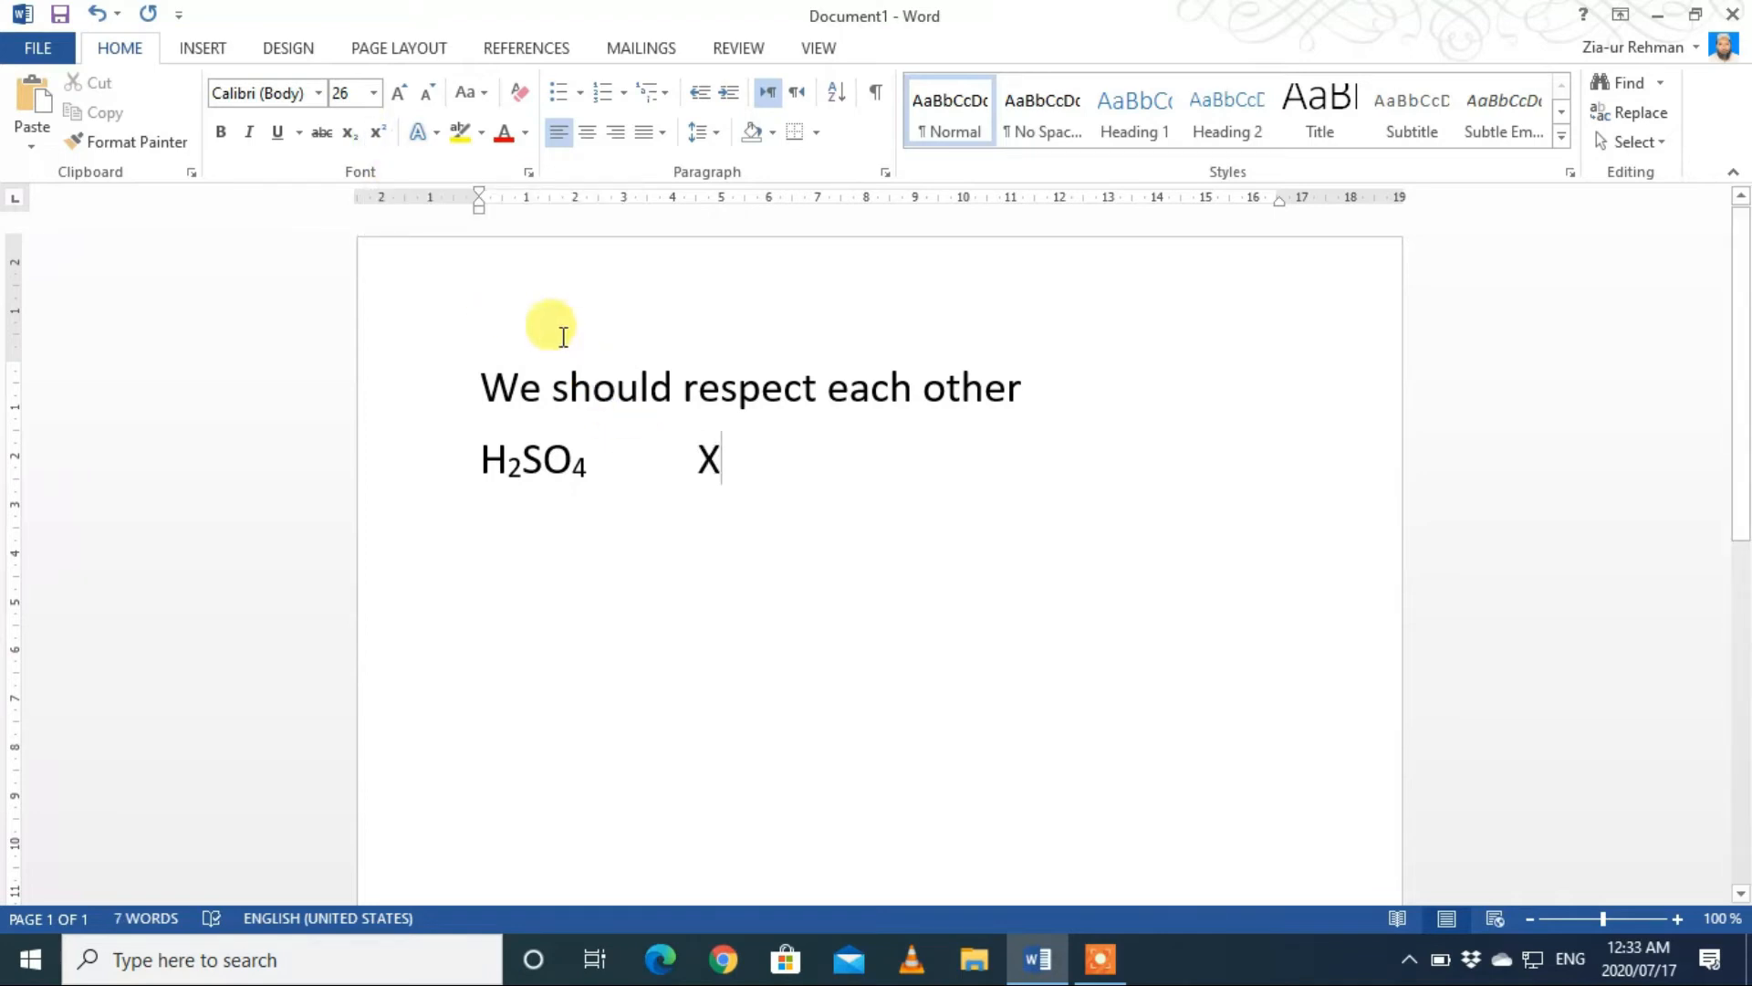
left_click(380, 137)
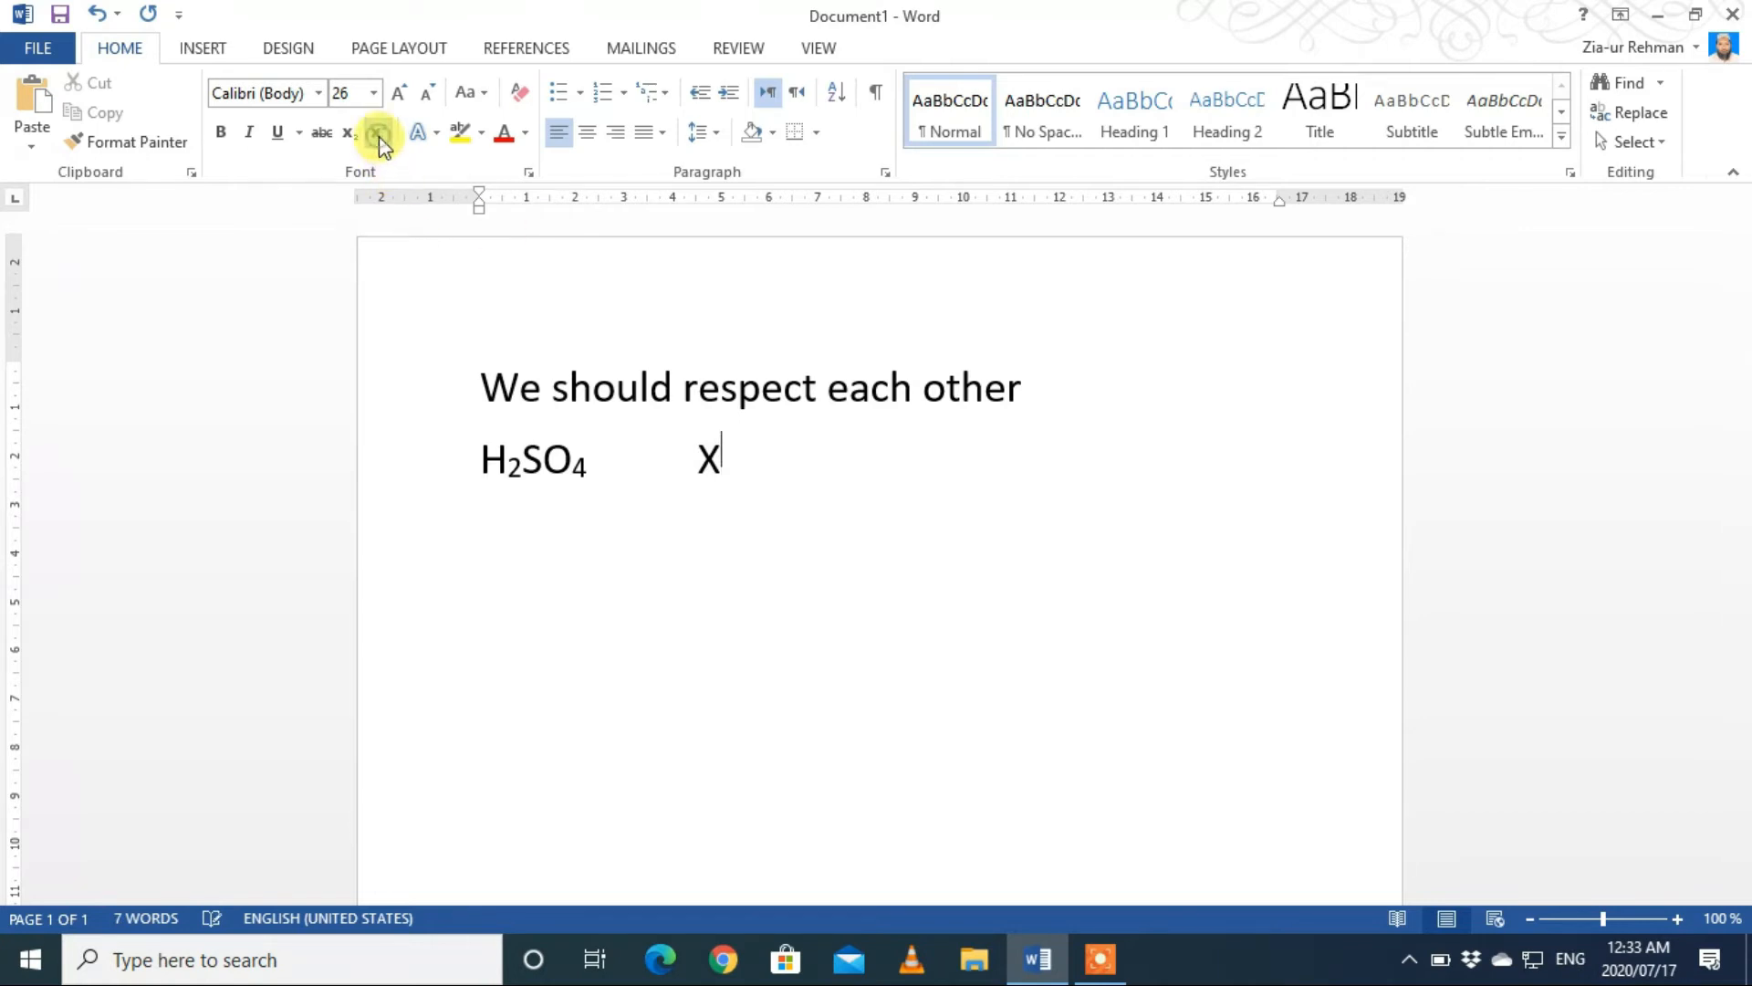
type("3")
left_click(380, 135)
type("+y")
left_click(378, 143)
type("2")
left_click(378, 143)
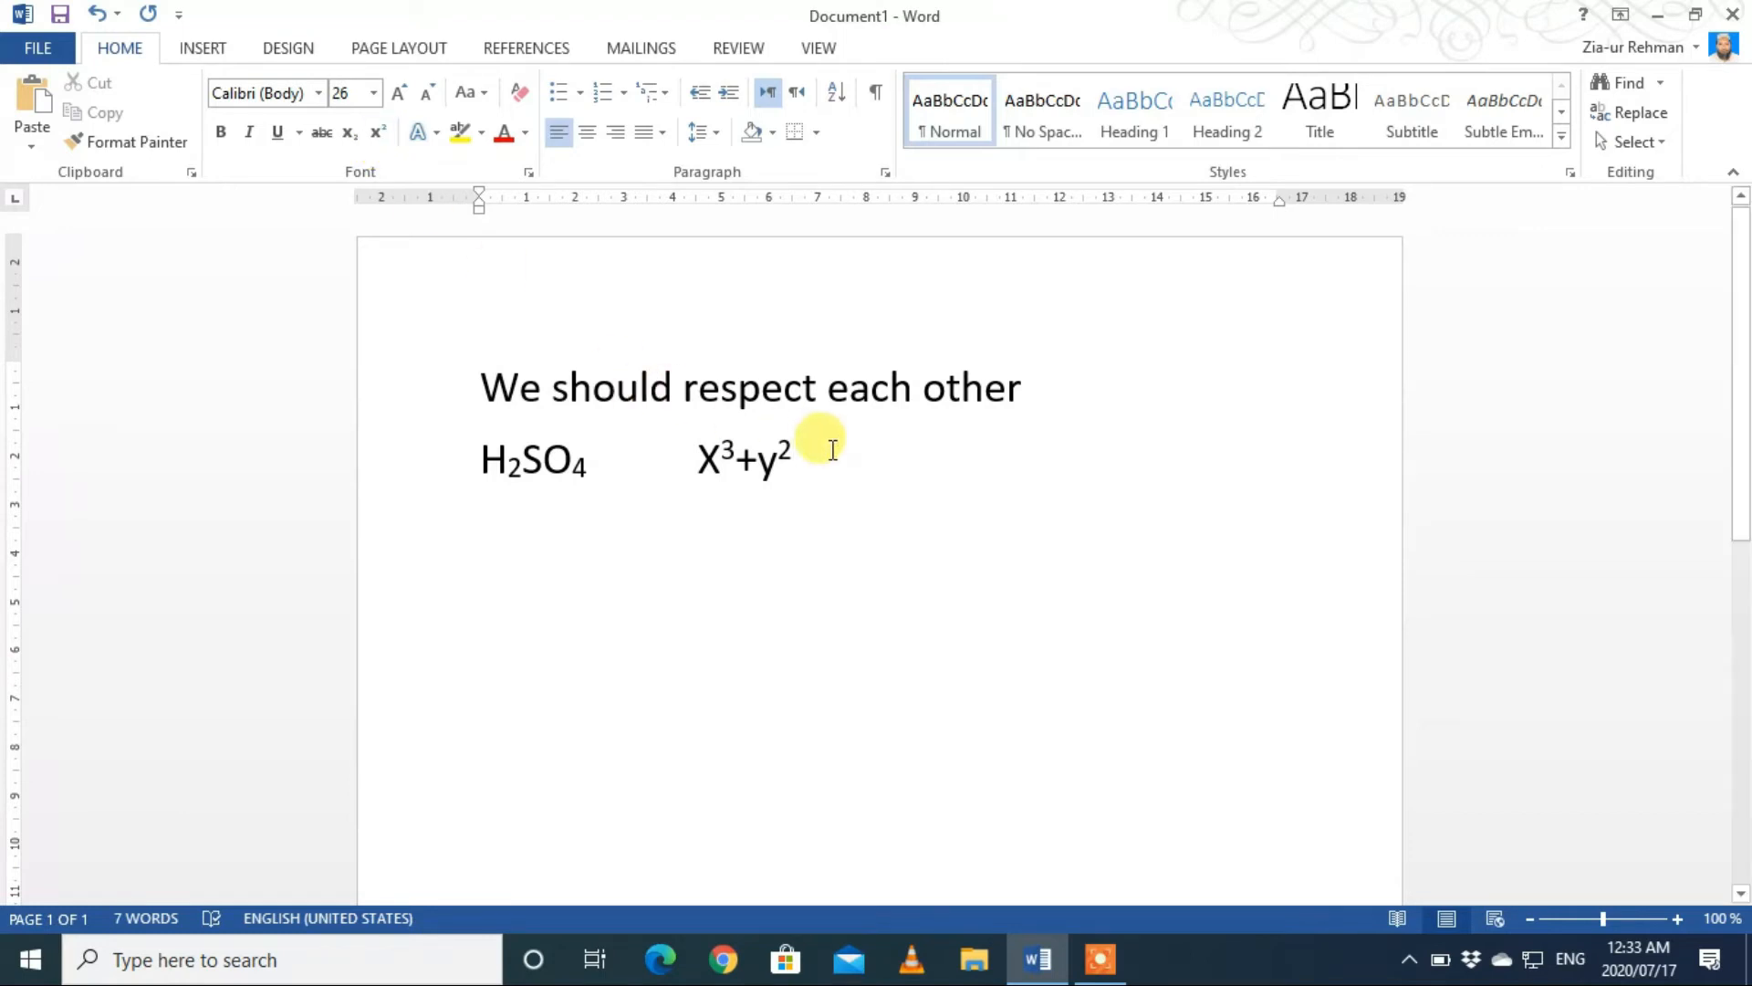
type("+")
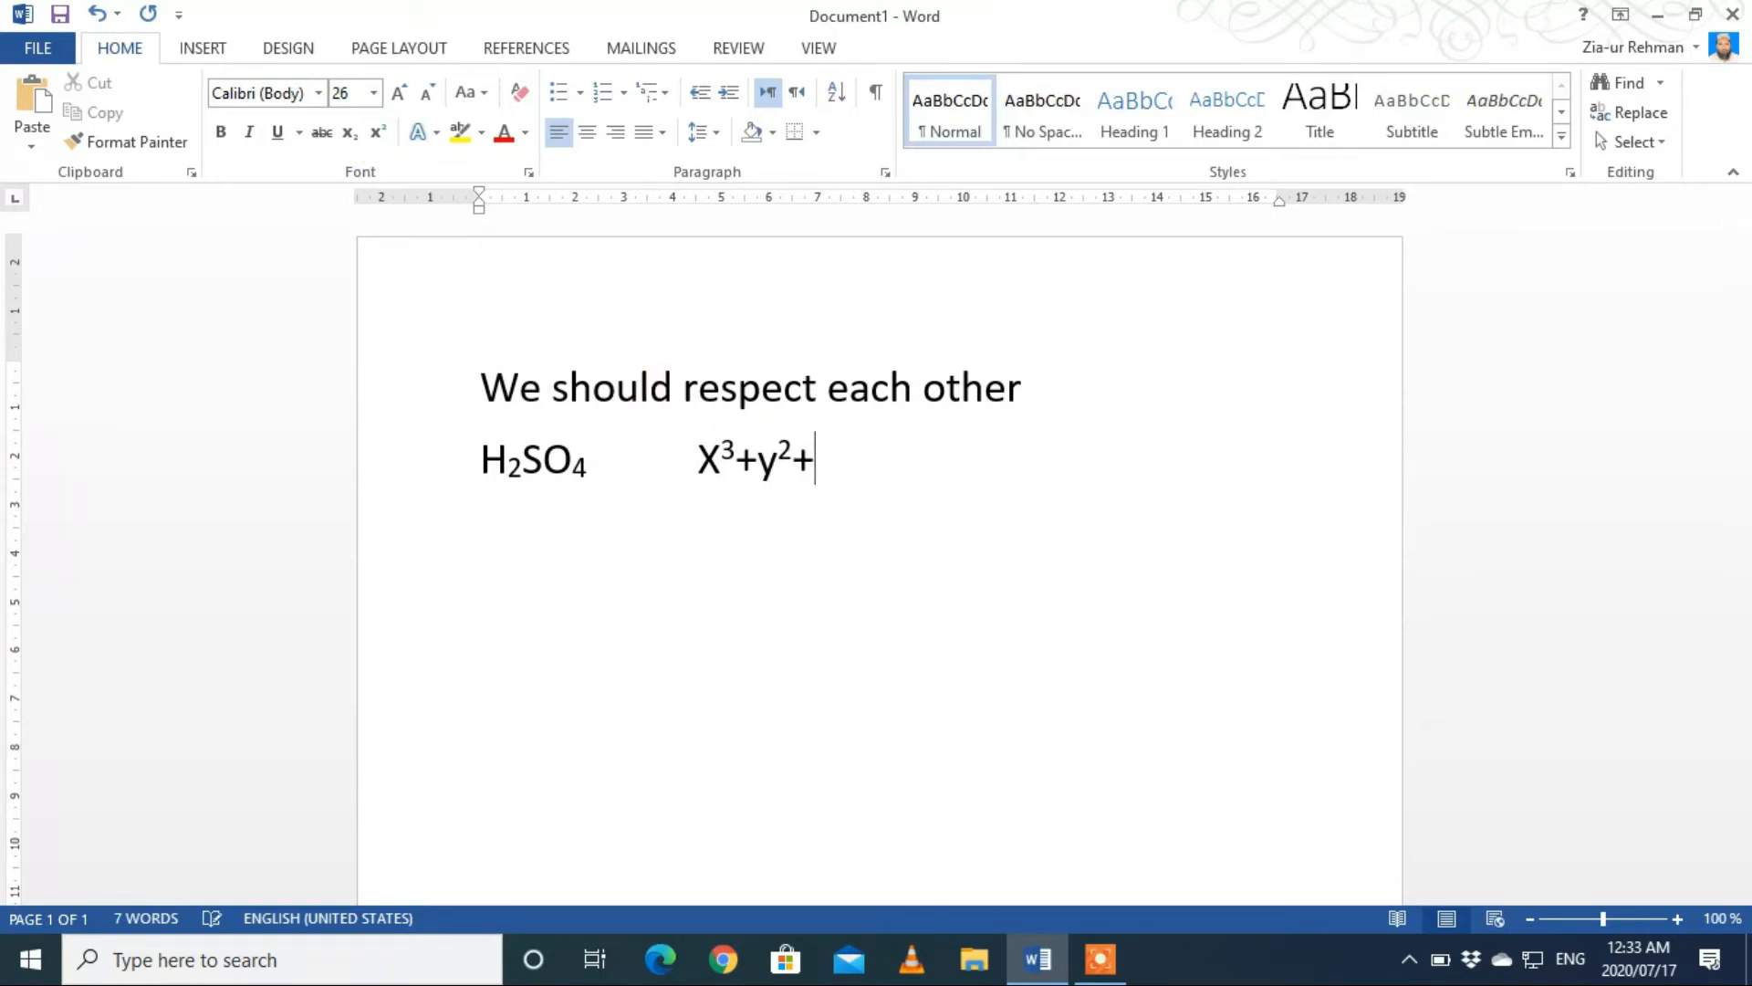
type("3")
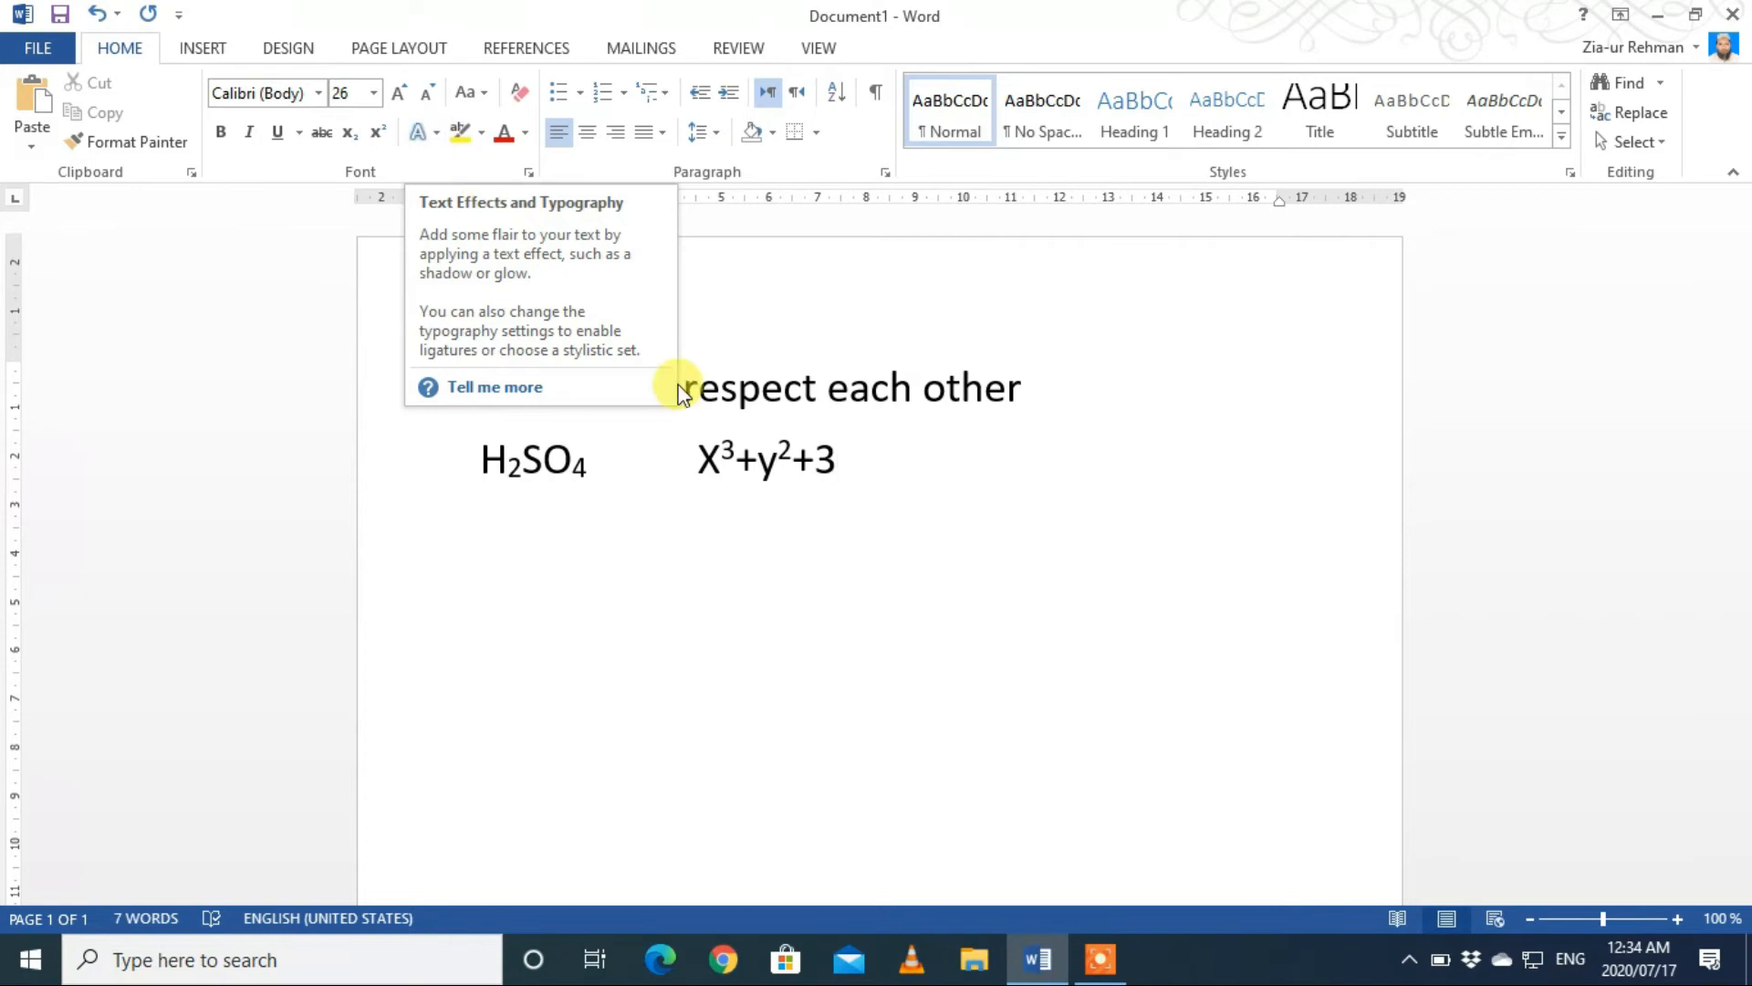
Step: Set the ligatures of the word "other" in the first line to Standard Only
left_click_drag(1013, 388, 930, 390)
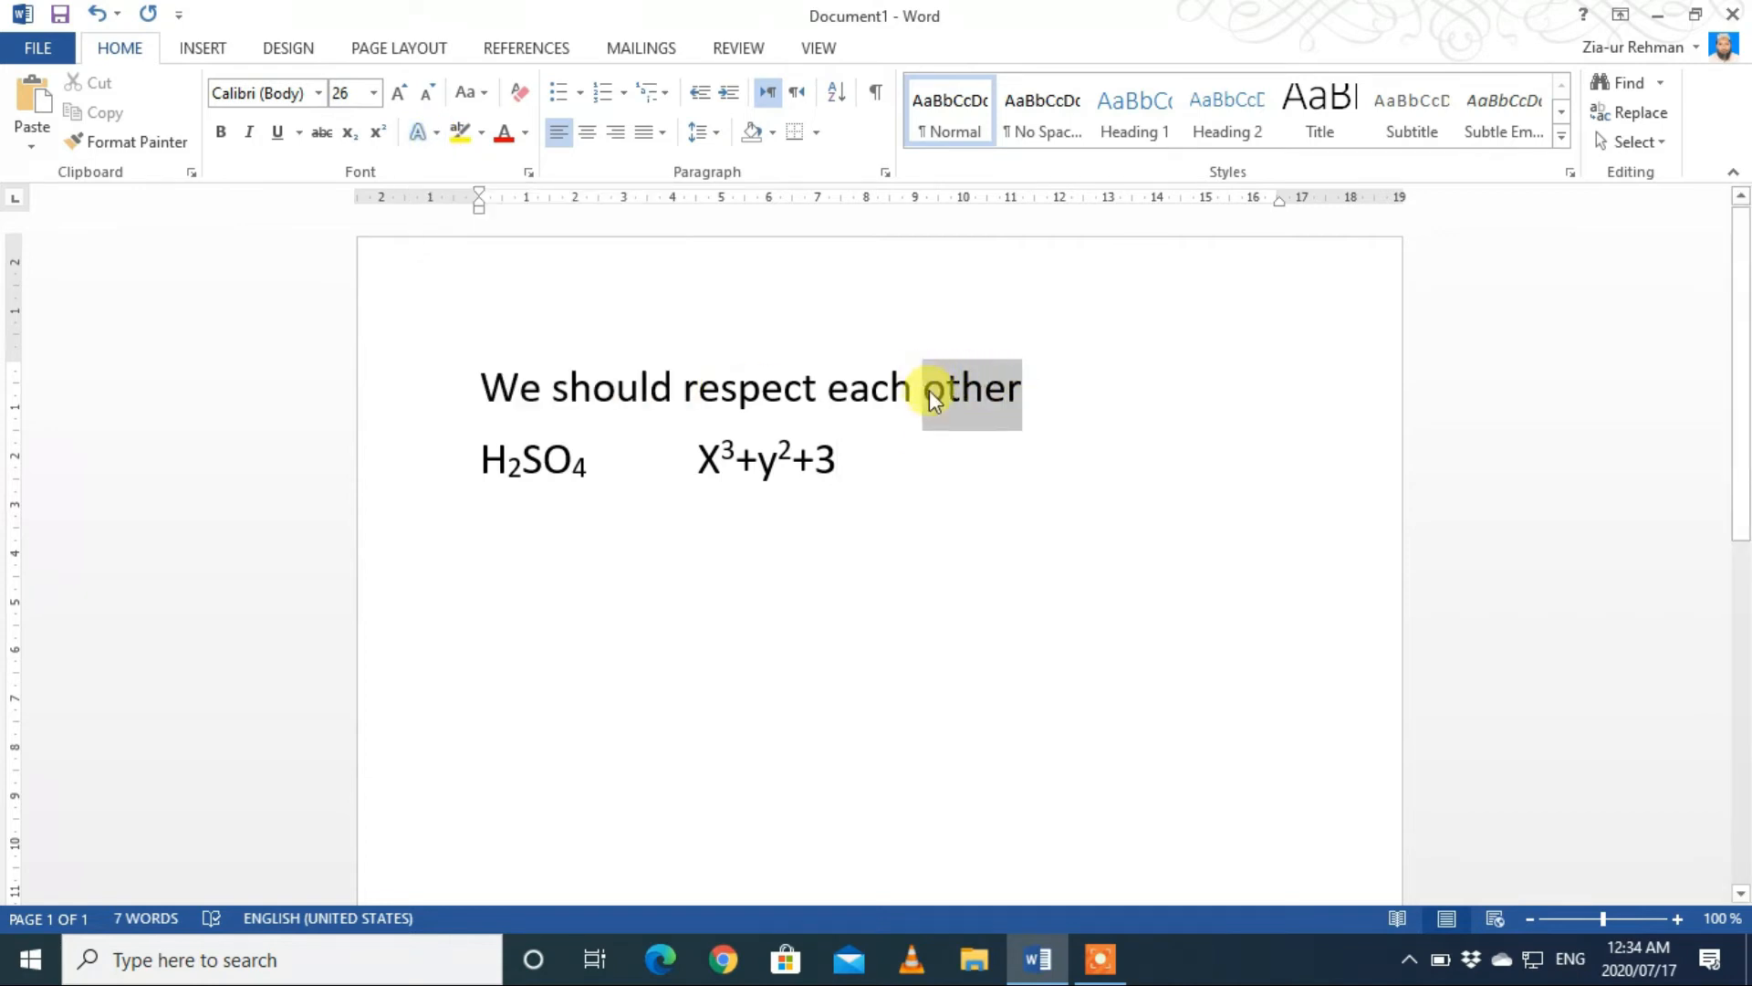
left_click(438, 133)
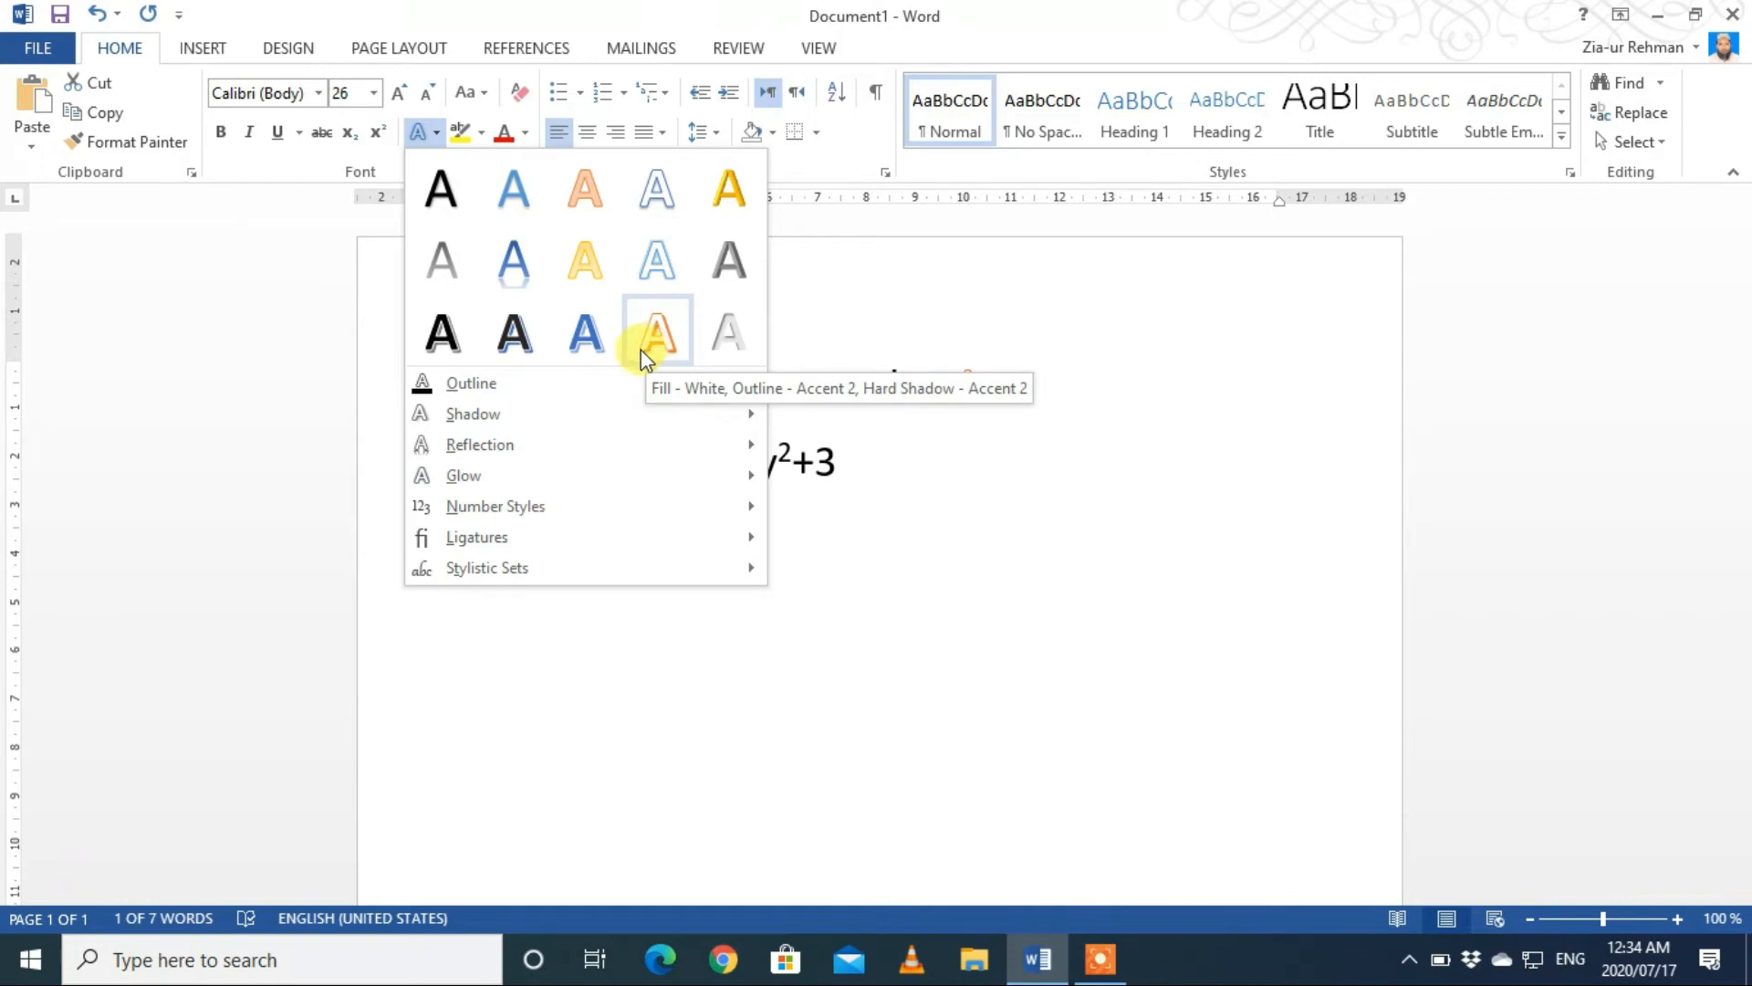
mouse_move(619, 381)
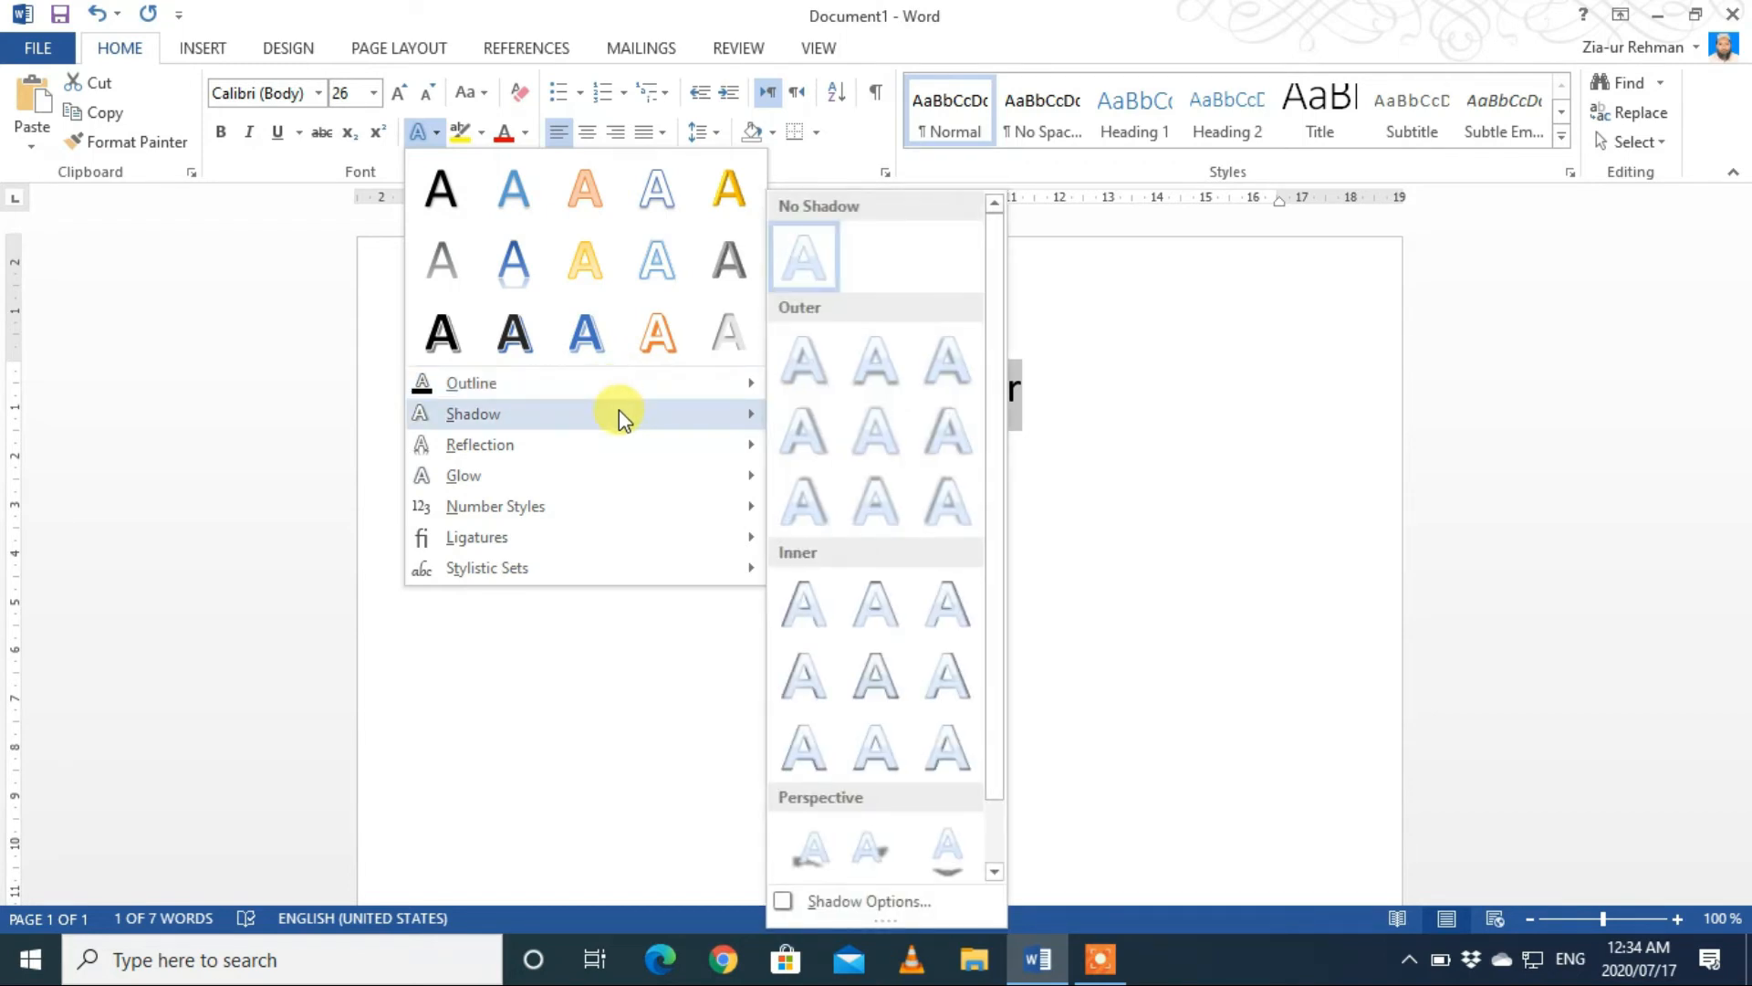
mouse_move(616, 449)
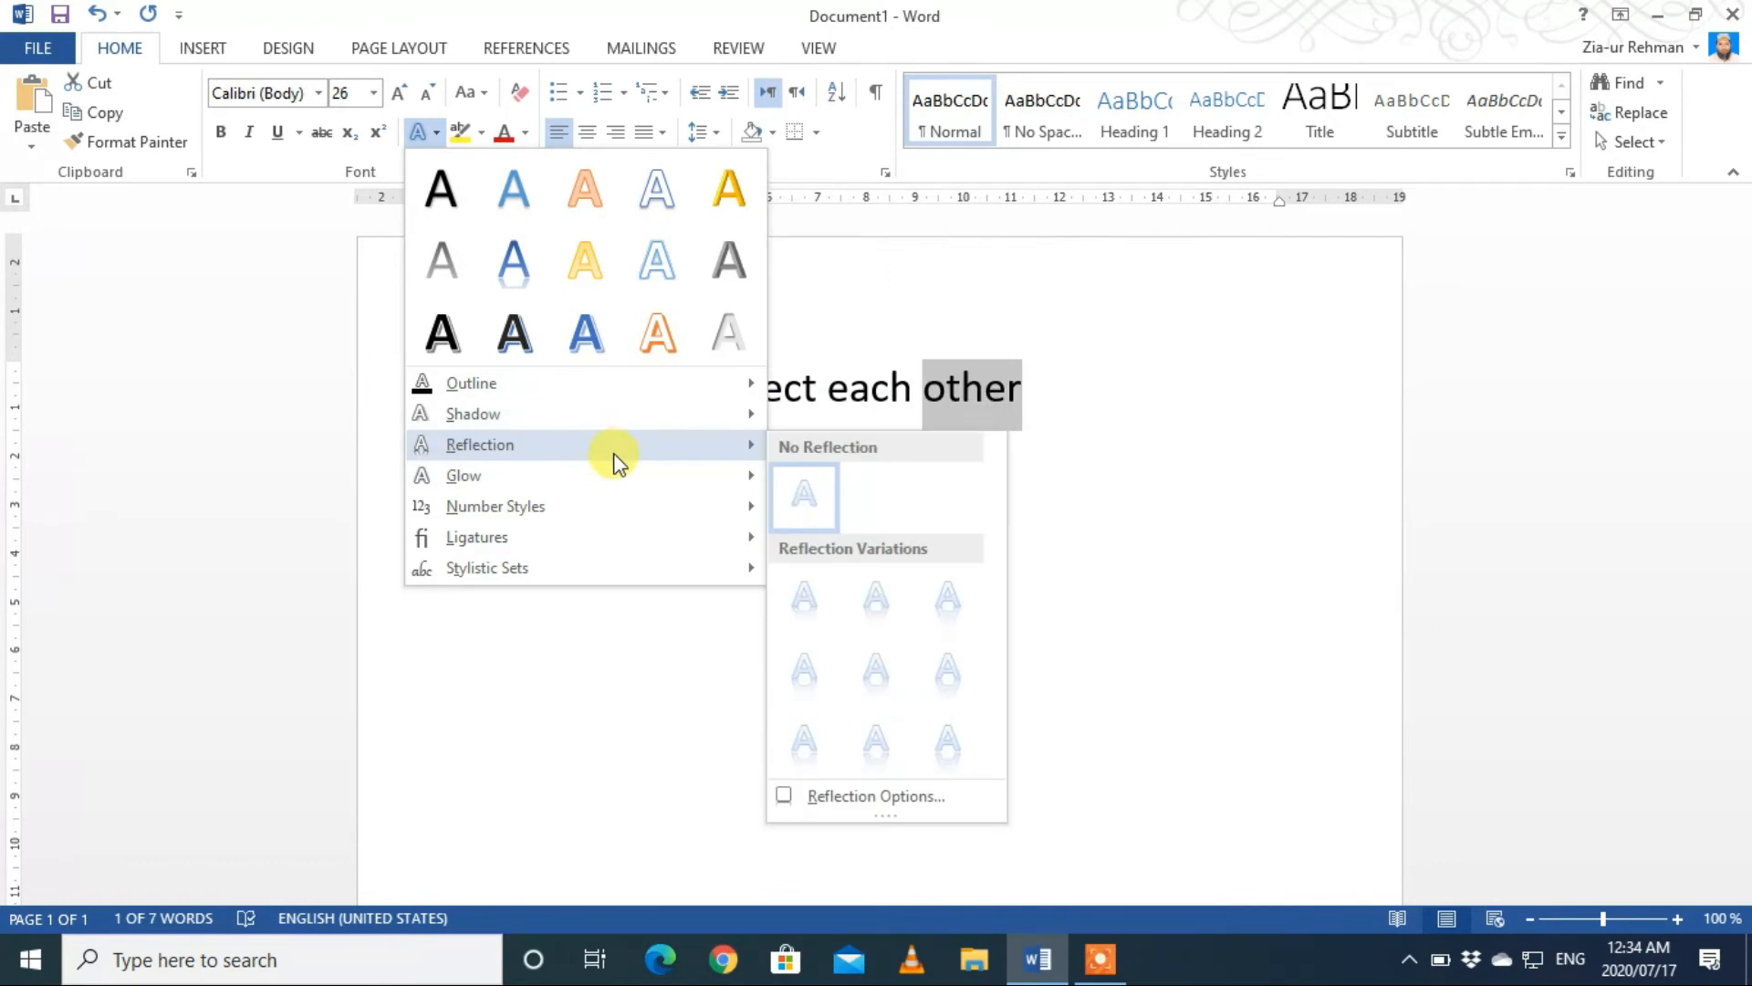
mouse_move(612, 481)
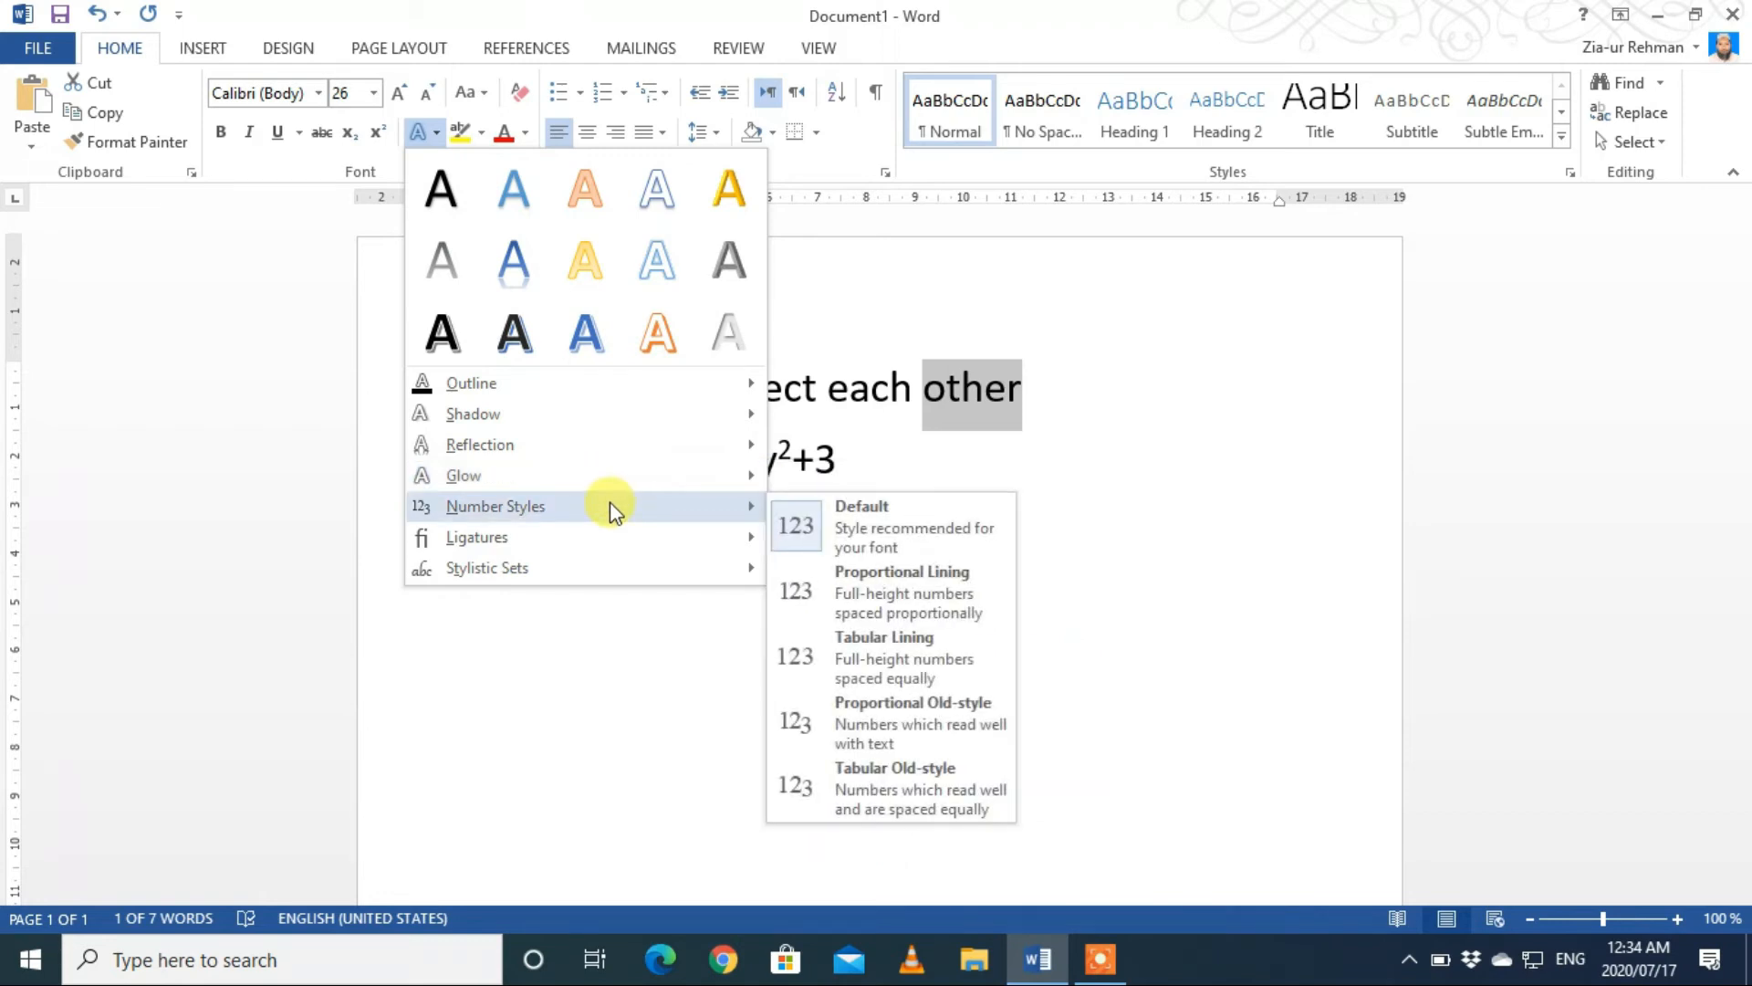
mouse_move(612, 537)
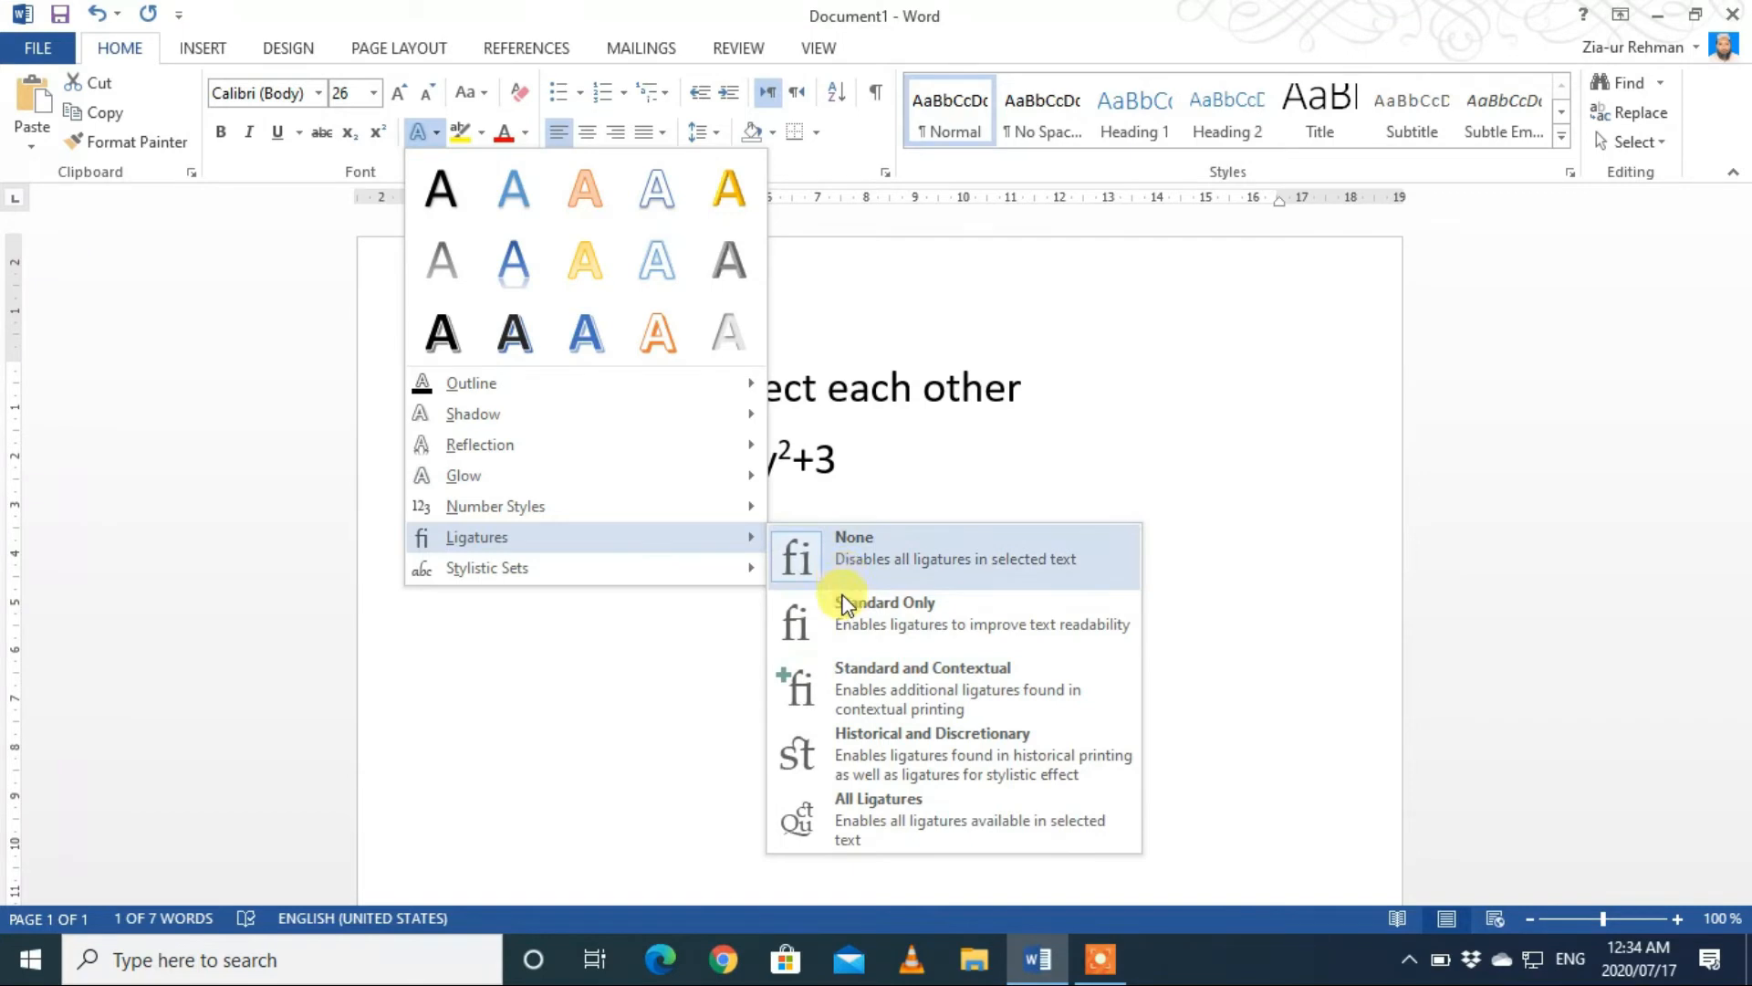
left_click(848, 632)
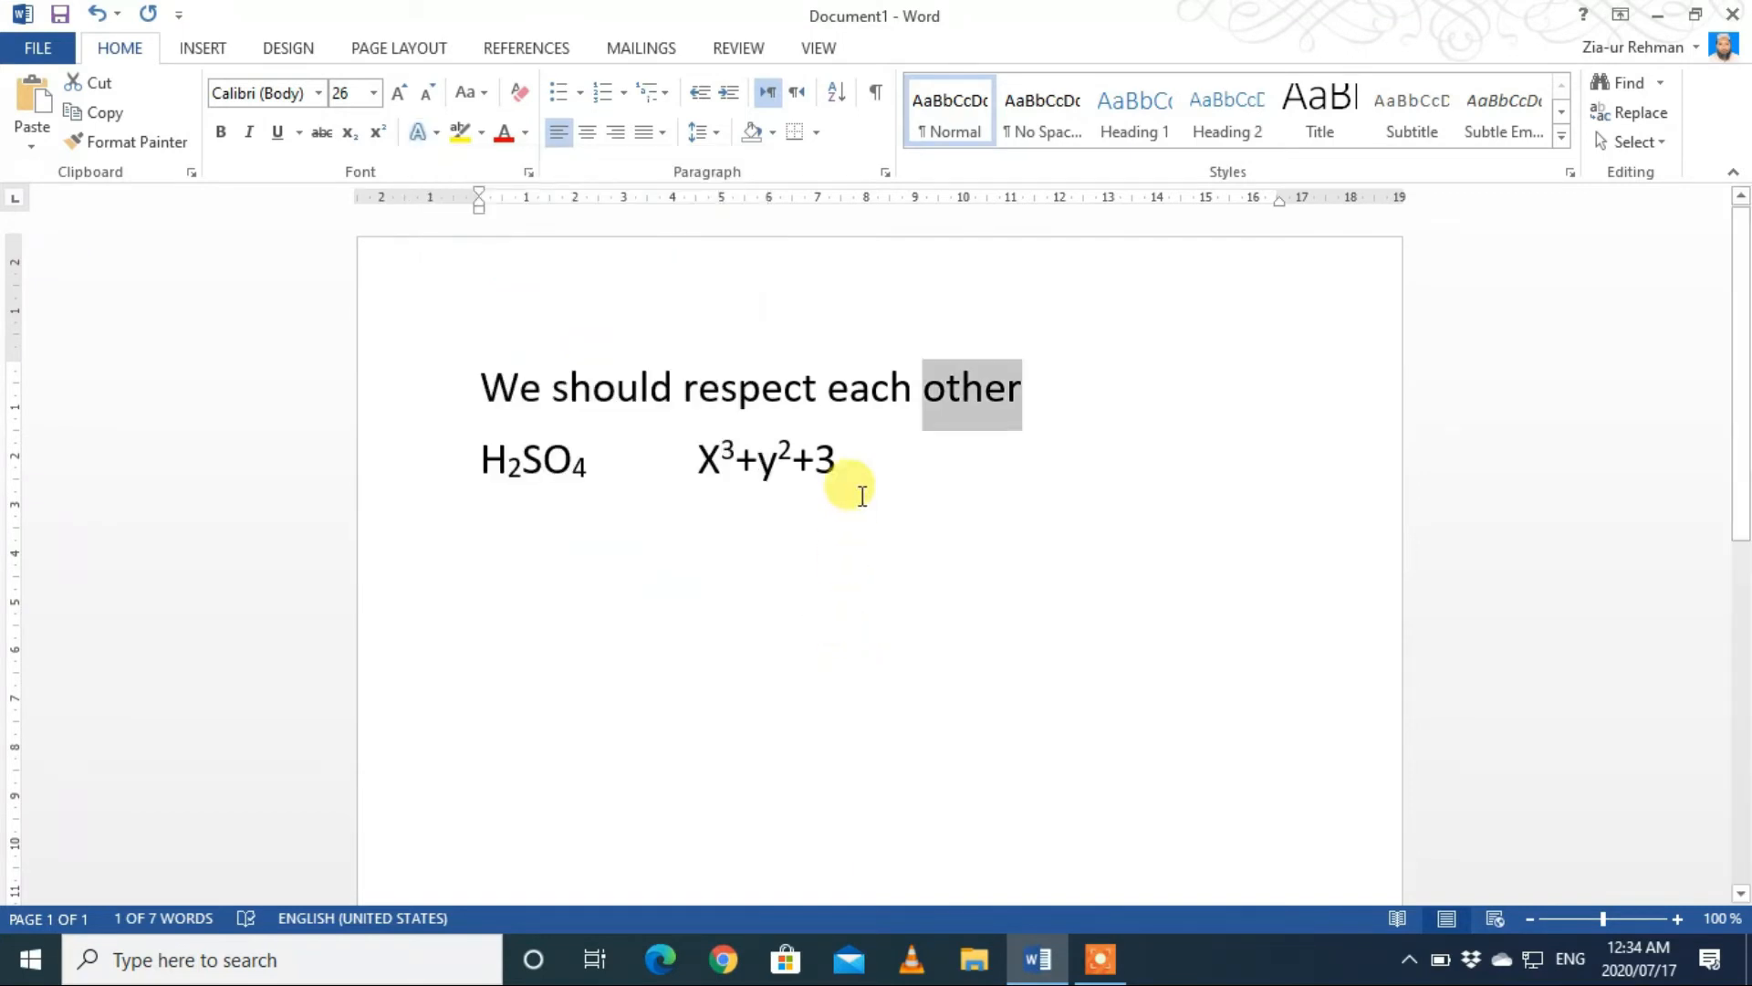
Step: Give "other" the text effect Fill - White, Outline - Accent 2, Hard Shadow - Accent 2 and the Proportional Old-style number style
left_click(429, 135)
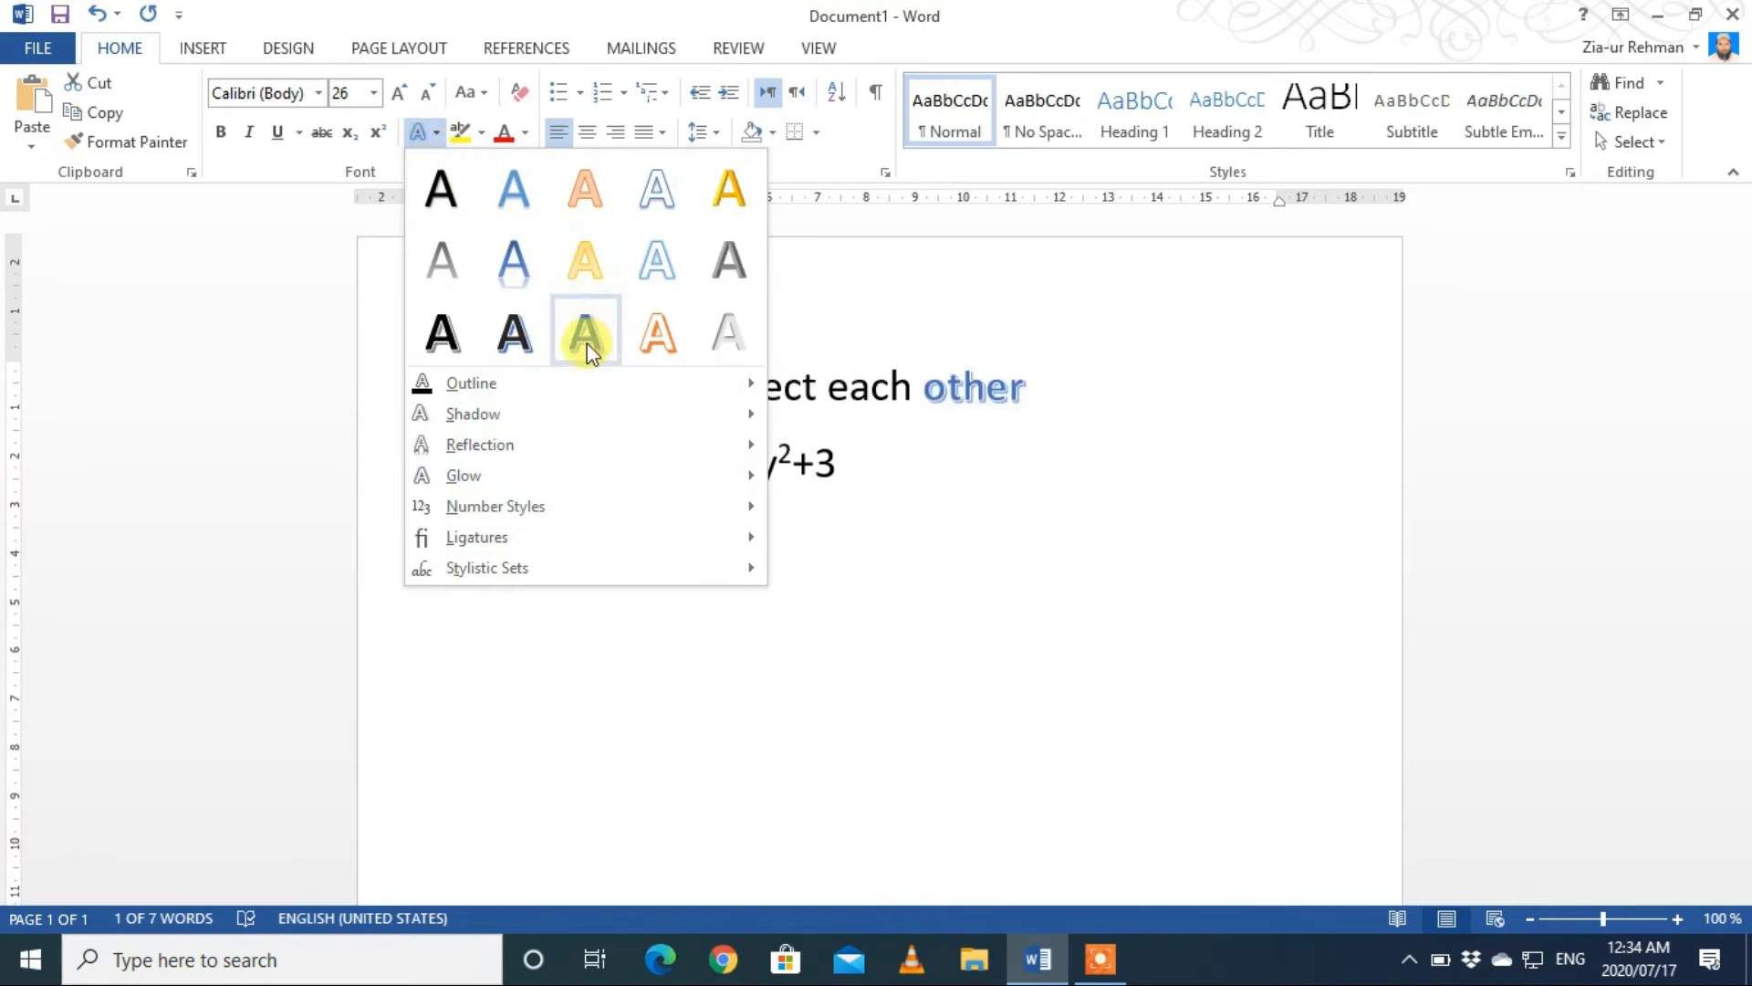
left_click(656, 340)
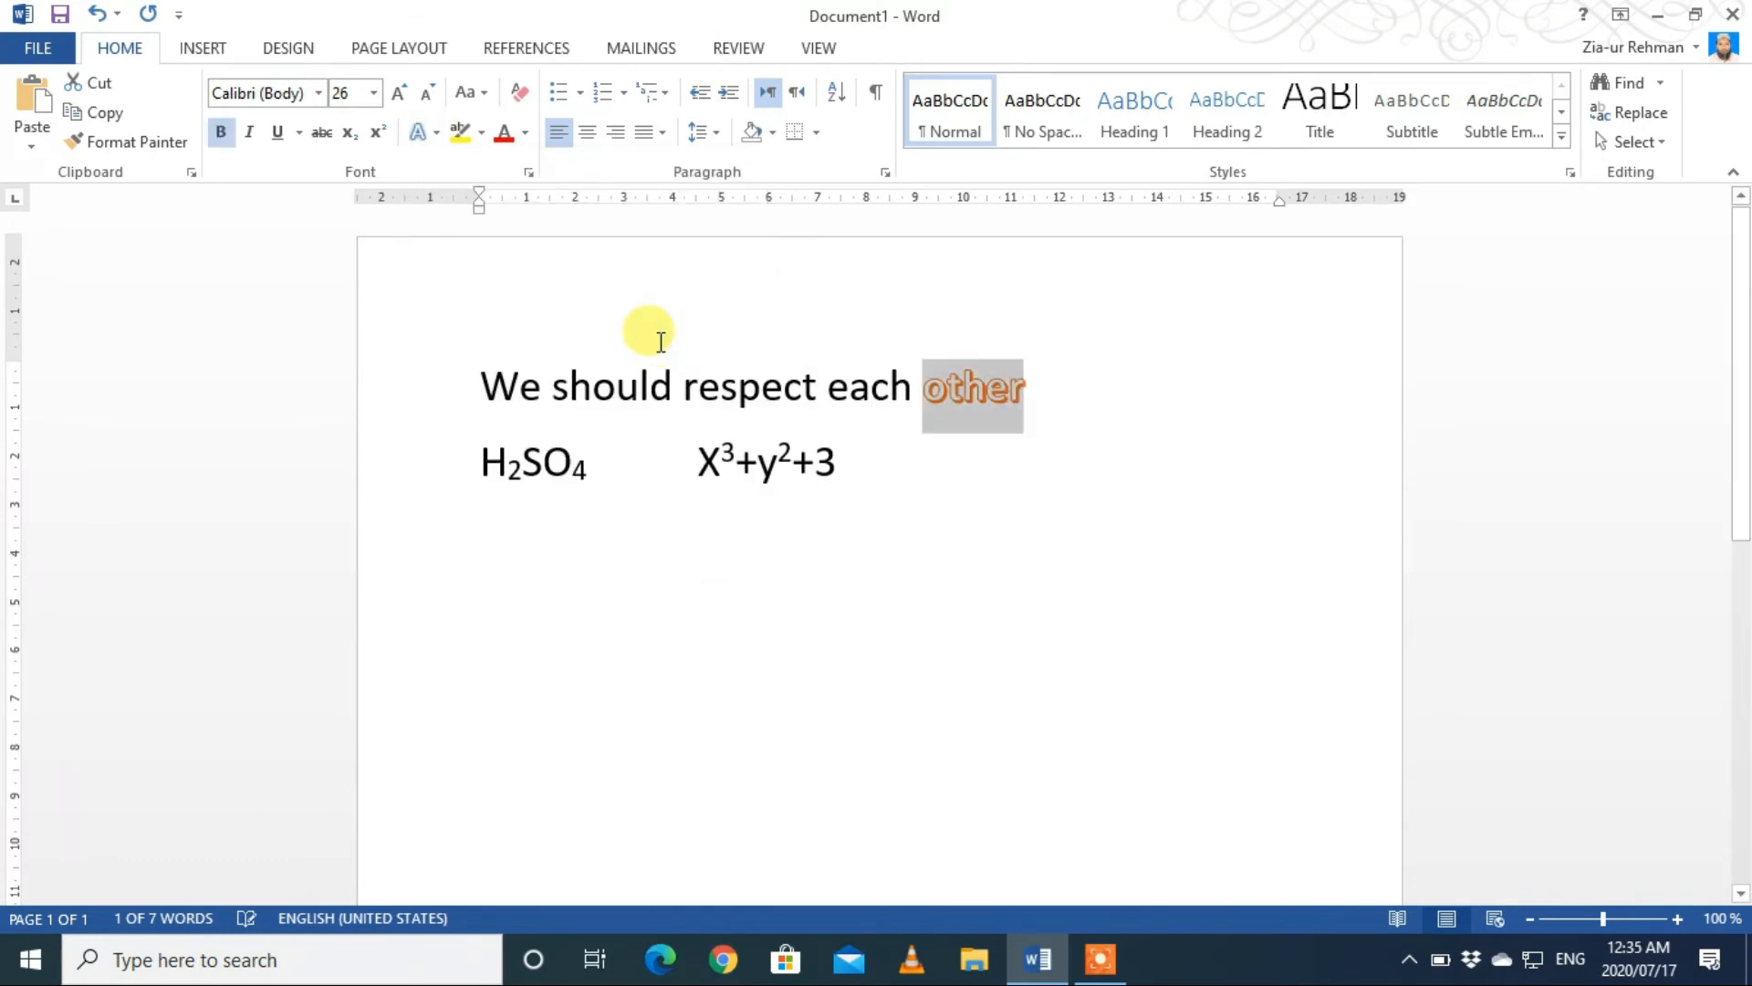
left_click(435, 135)
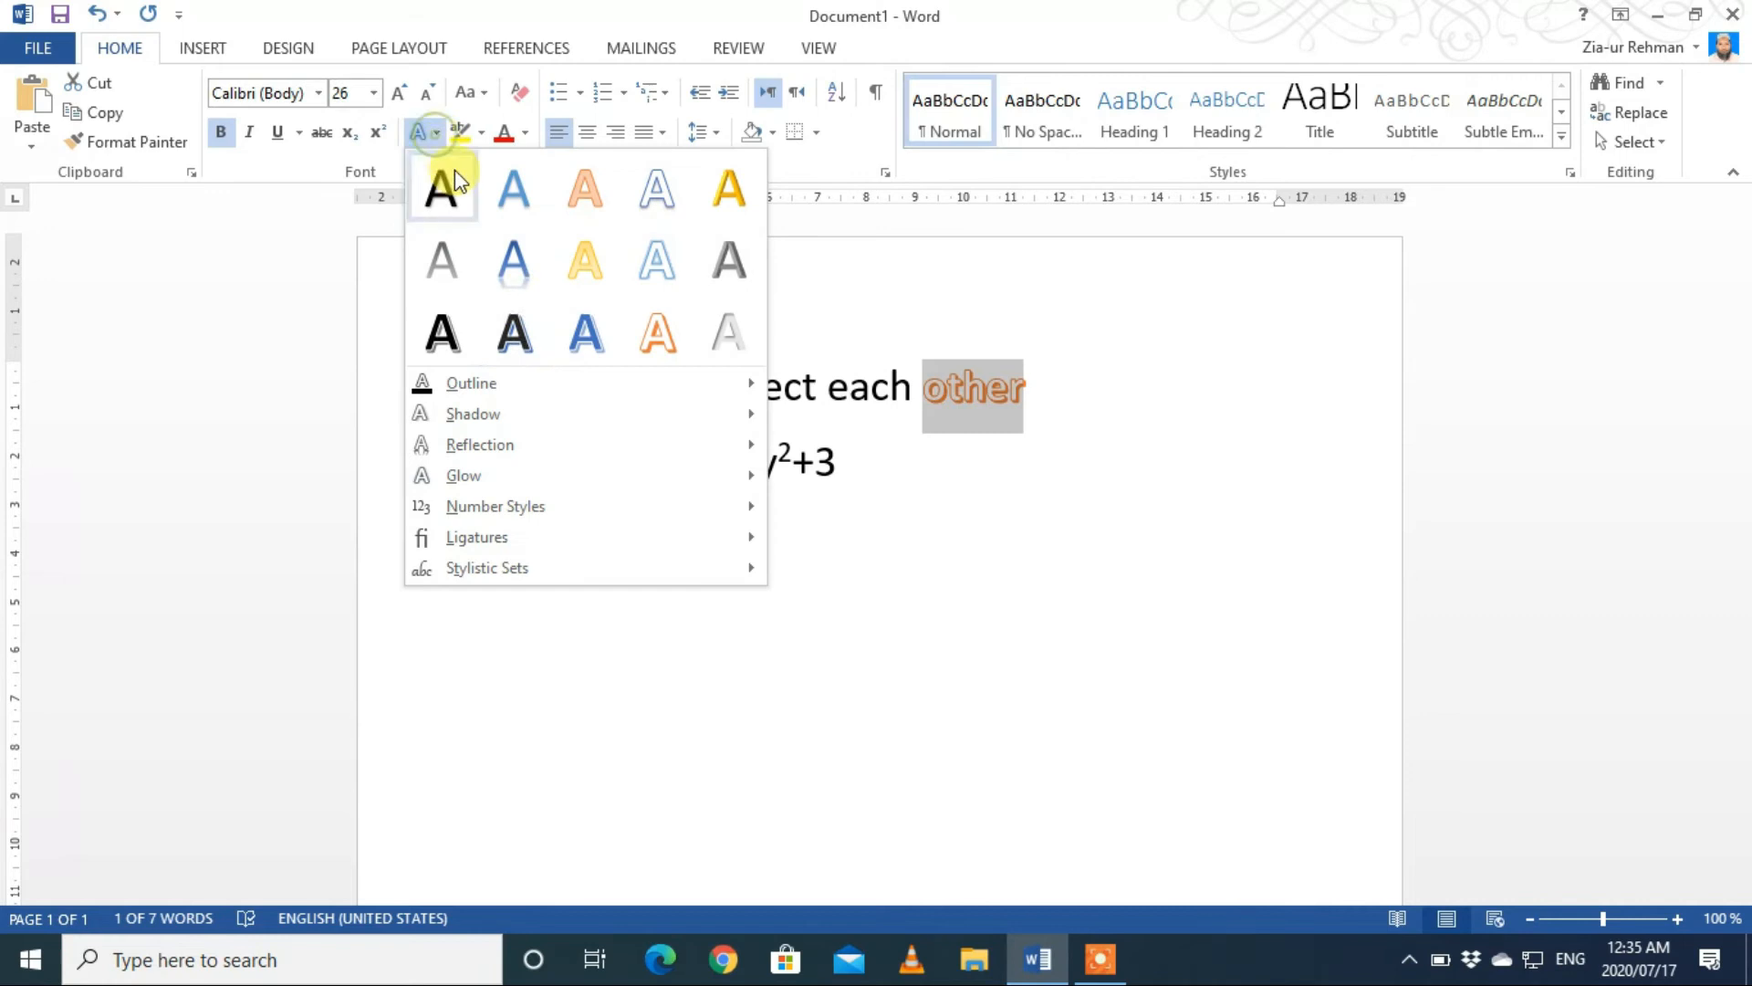
mouse_move(555, 517)
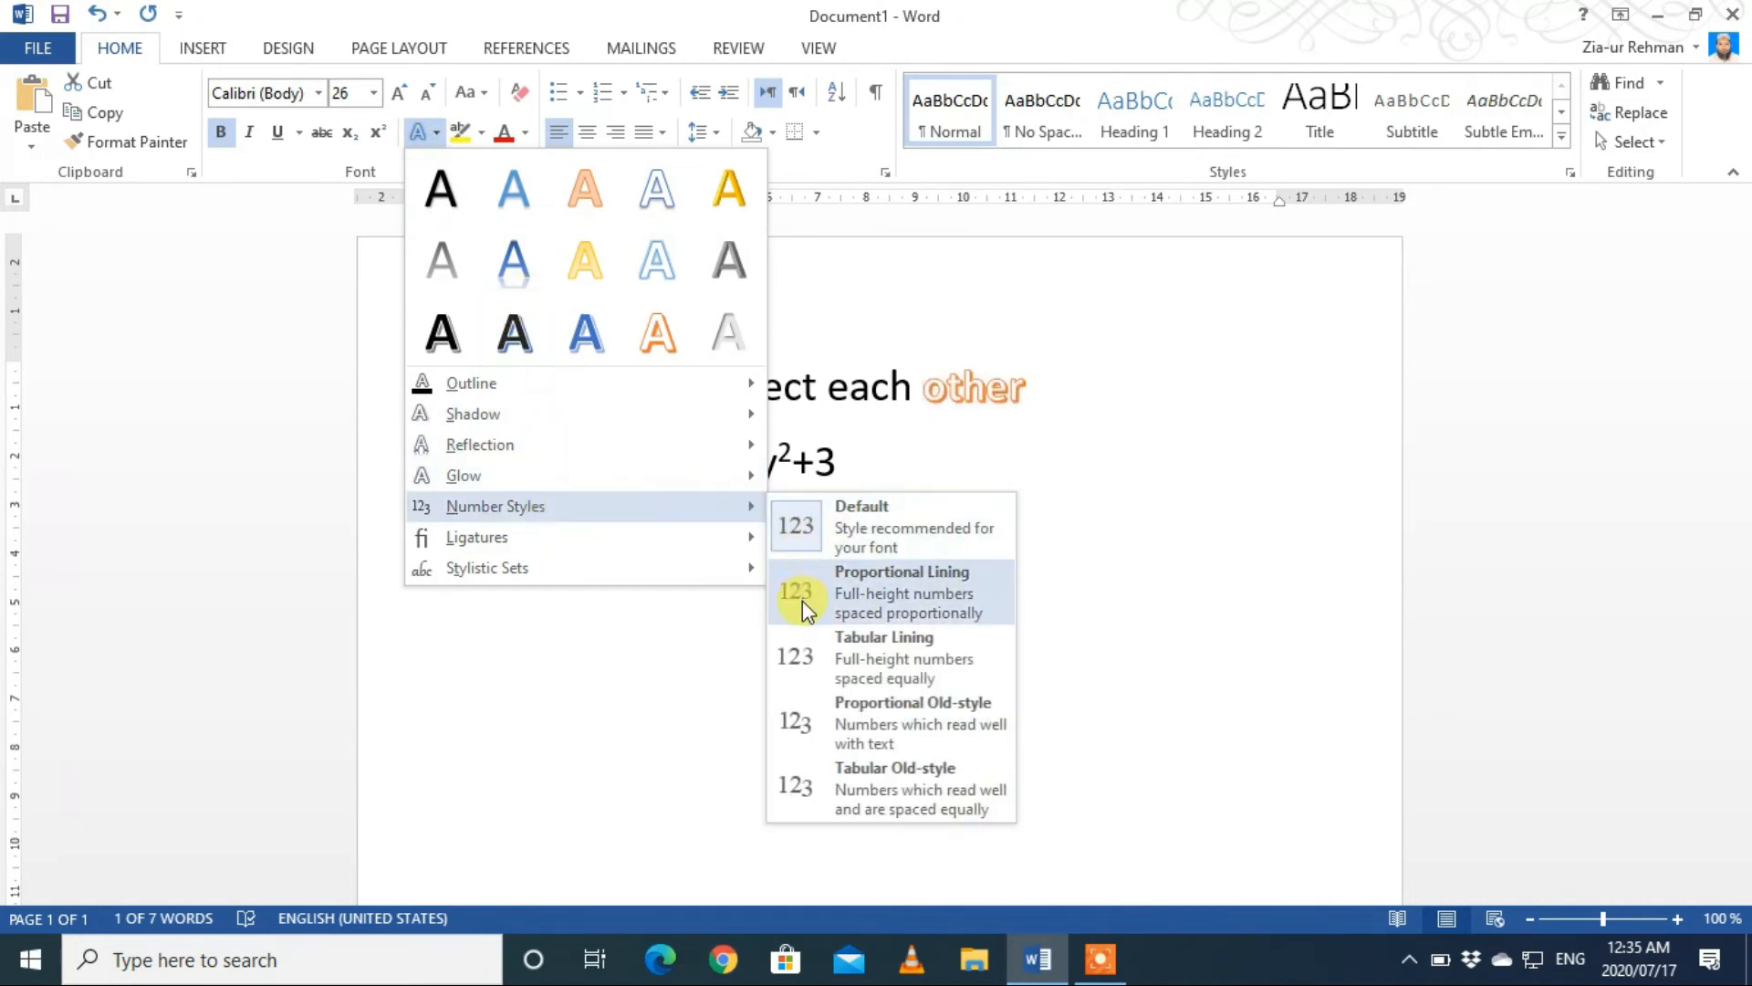
left_click(821, 736)
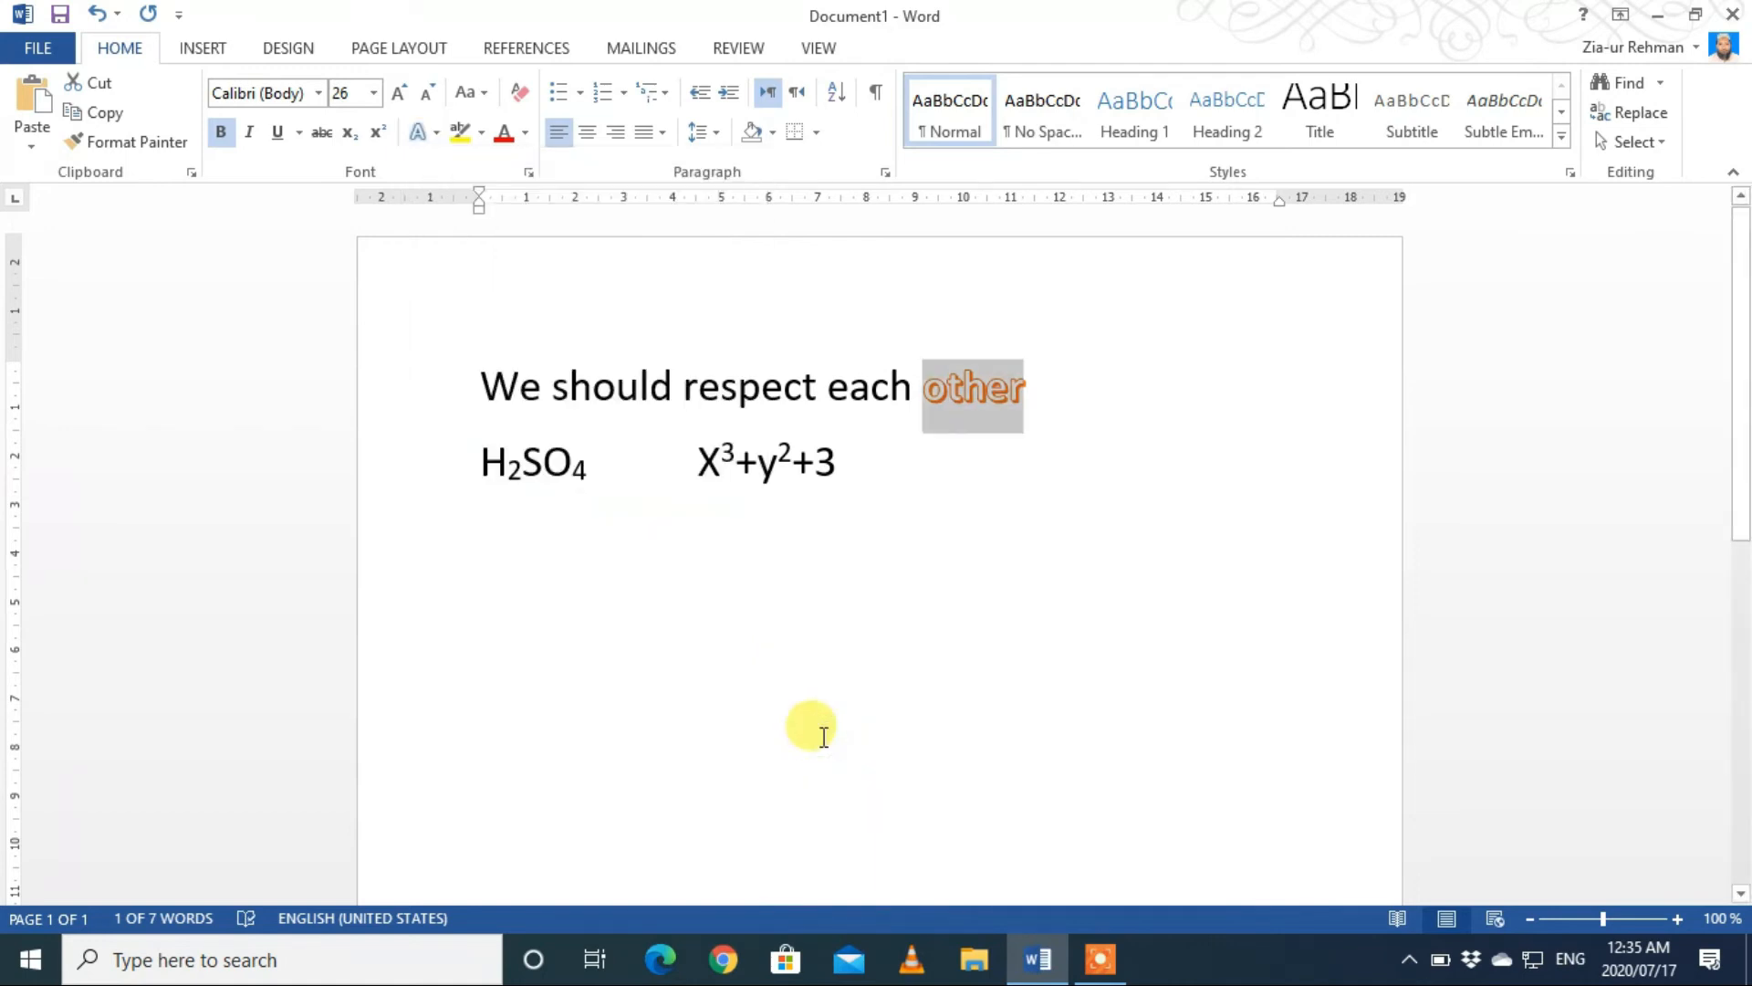
Step: Change the outline of "other" to the darkest theme green and apply the first outer shadow in the second row of variations
left_click(438, 134)
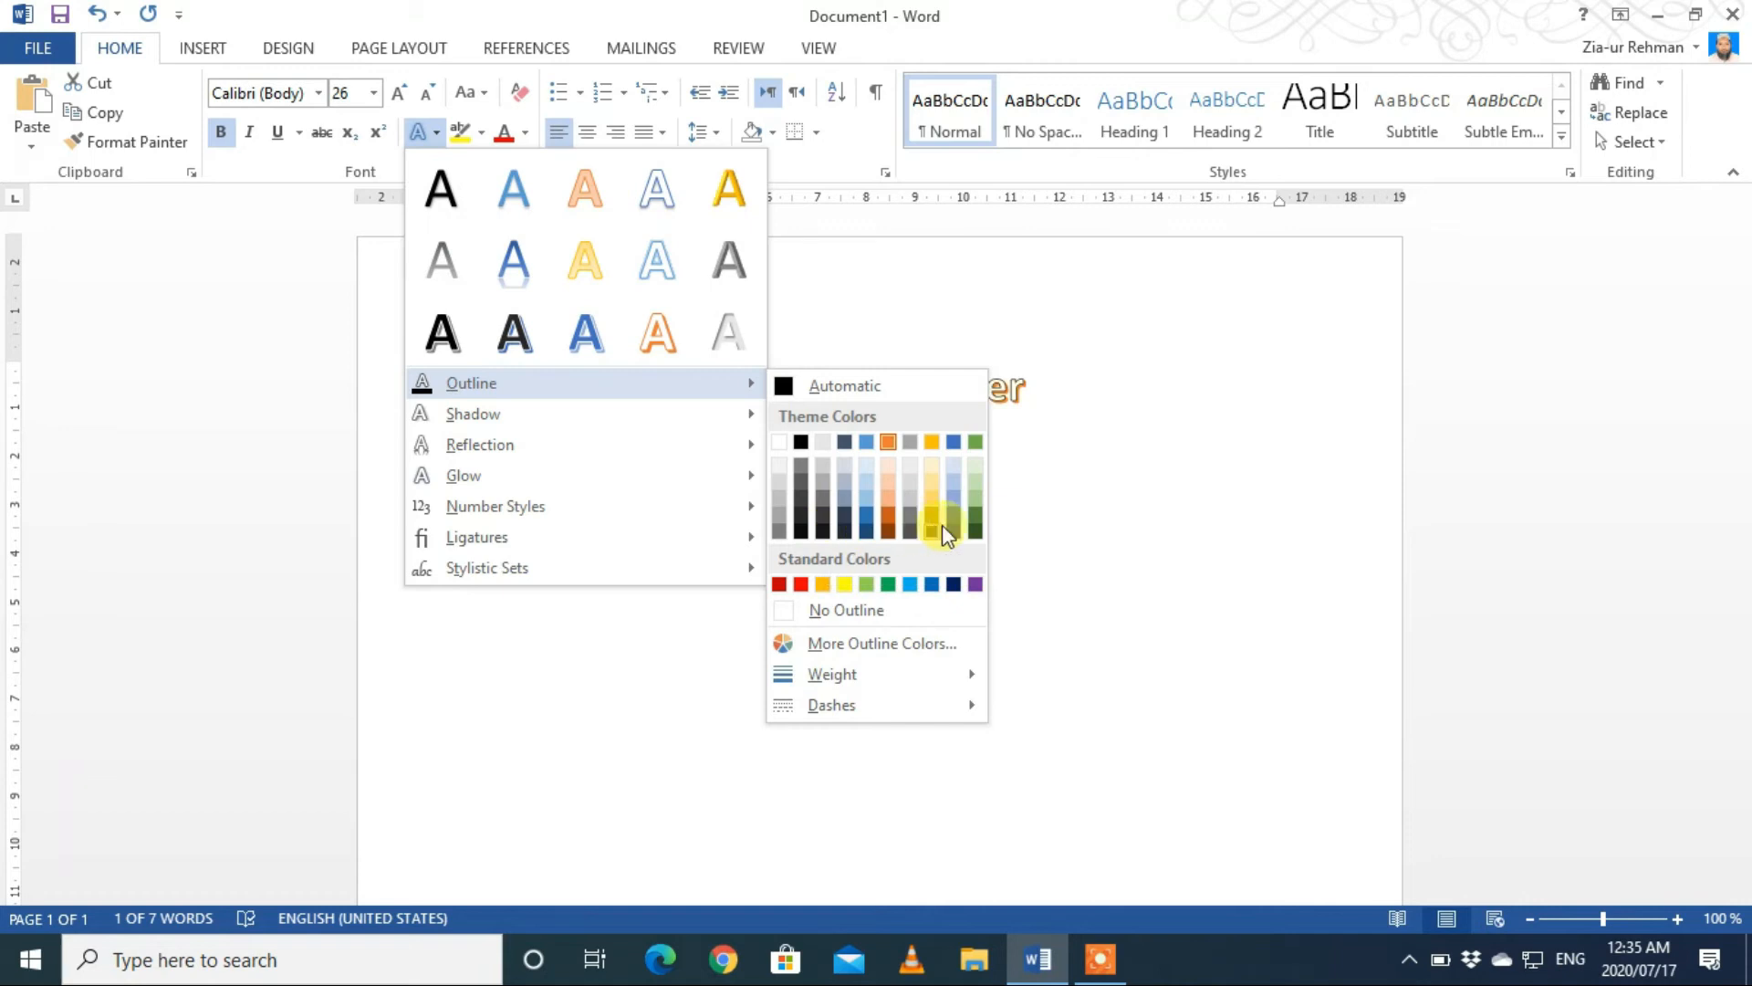
left_click(977, 527)
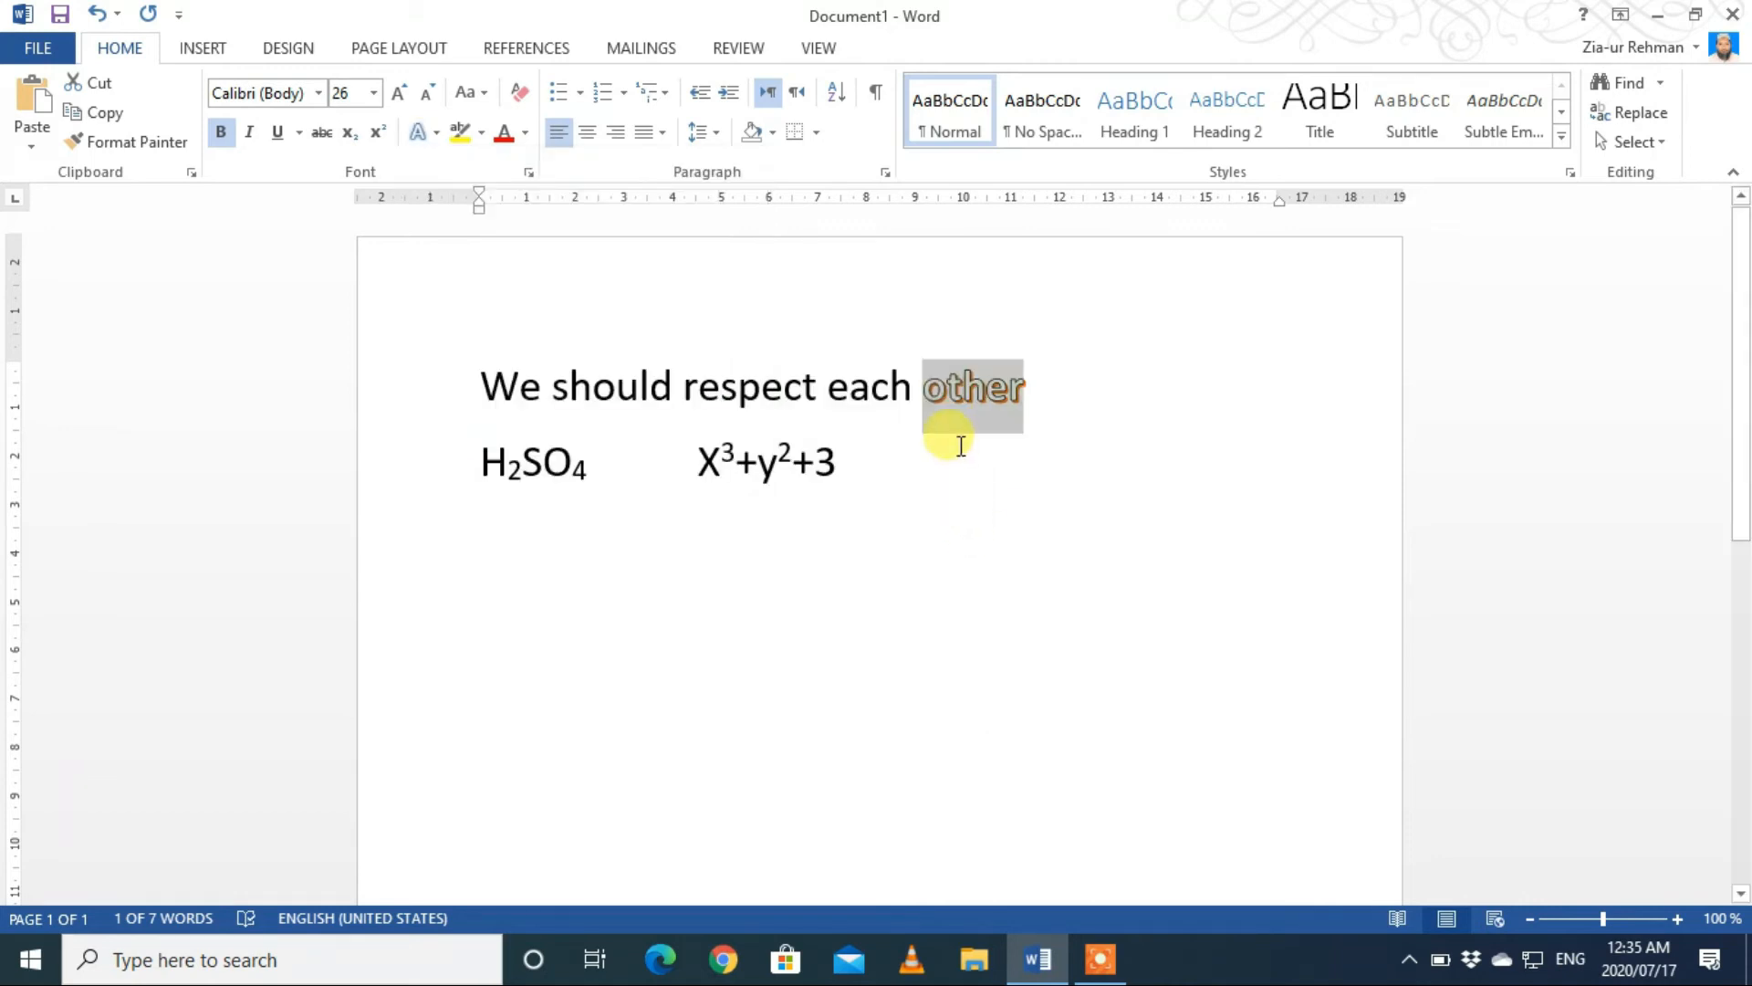
left_click(429, 140)
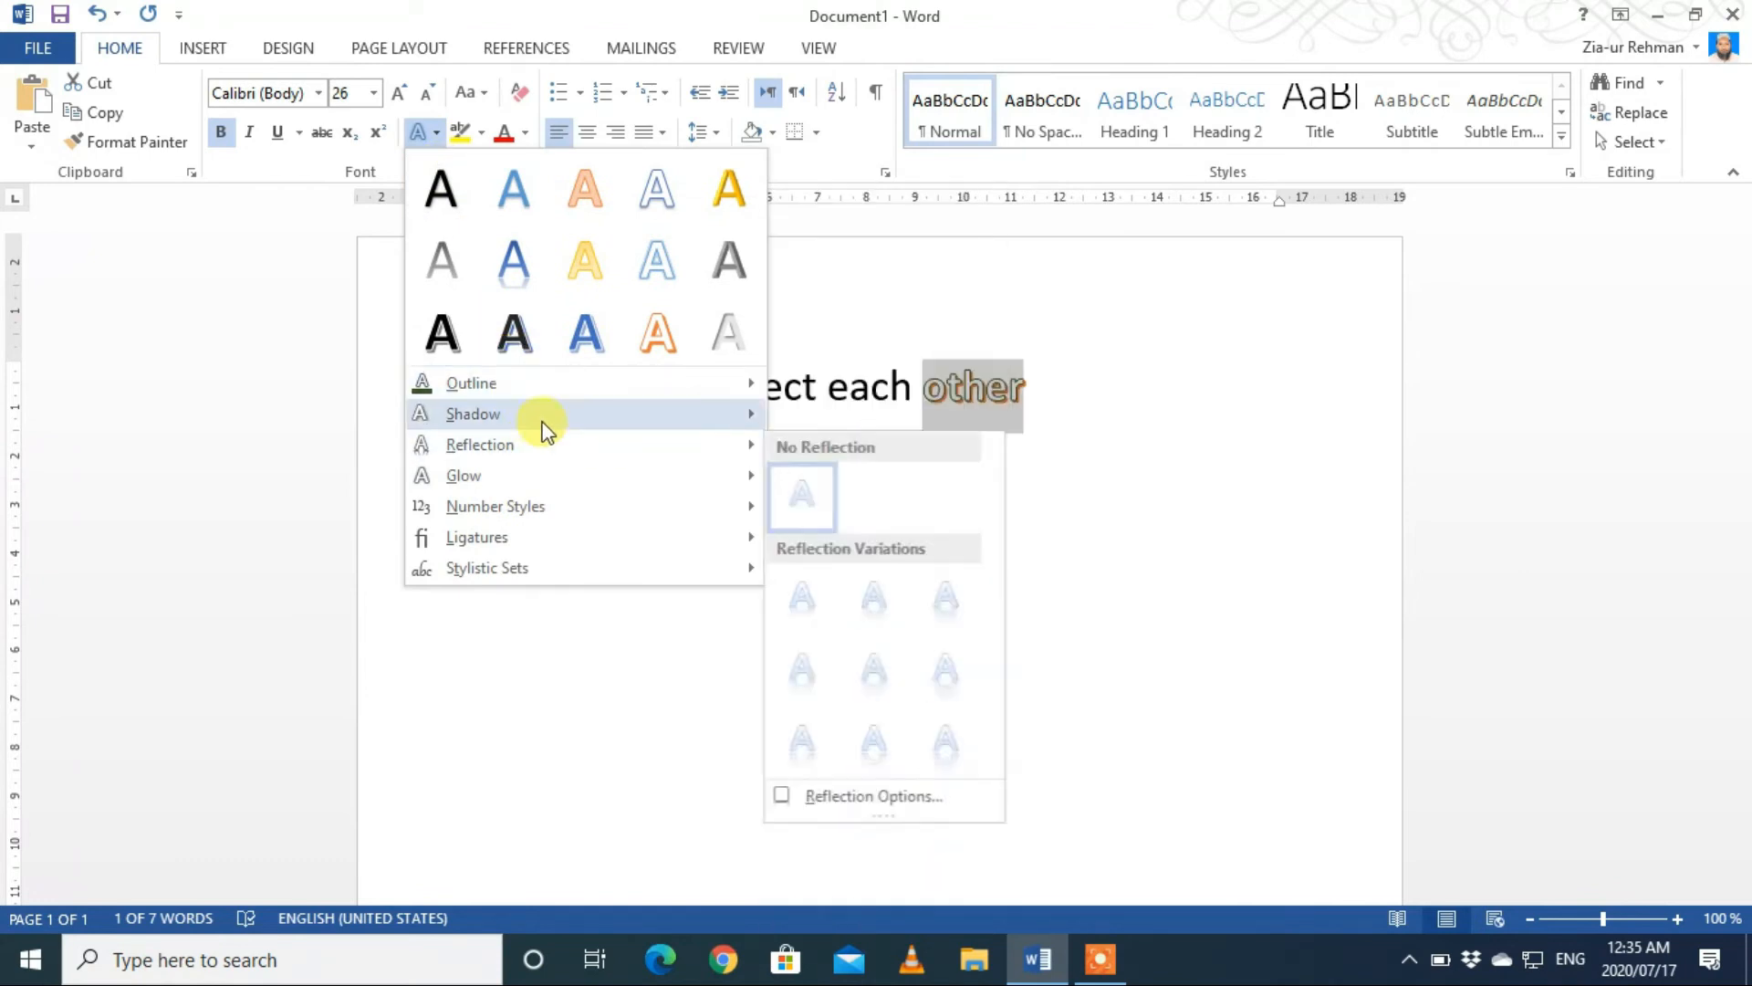
mouse_move(544, 418)
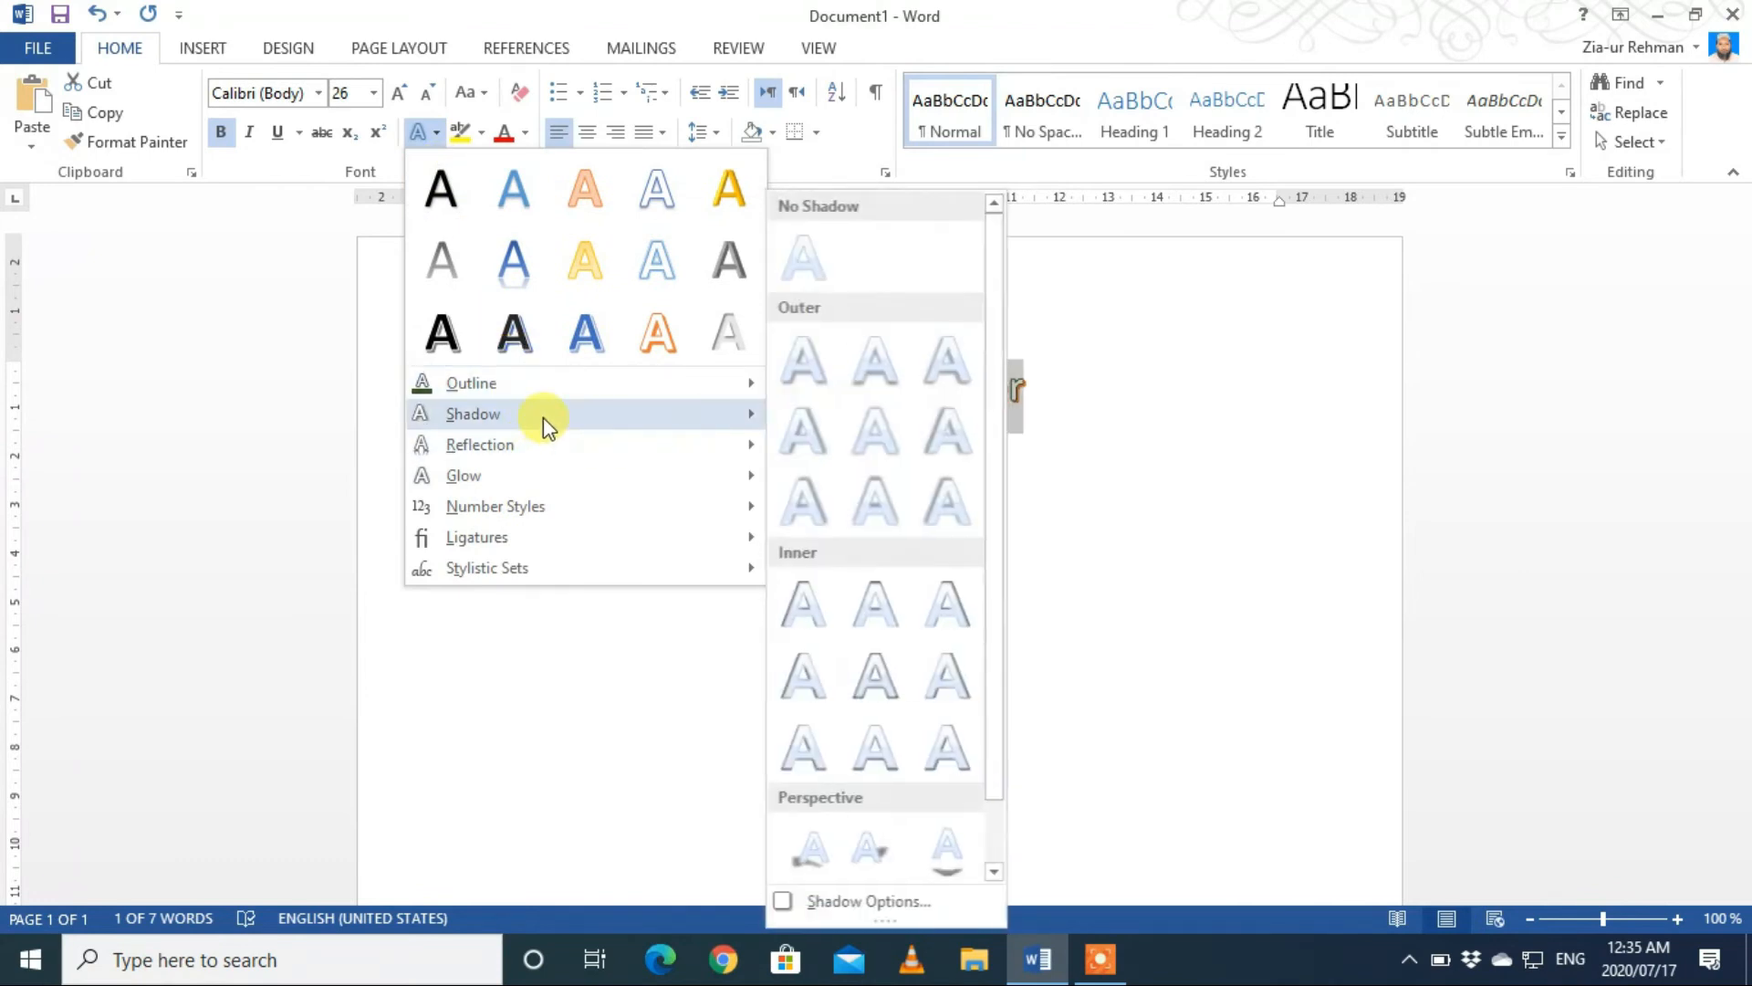
left_click(813, 436)
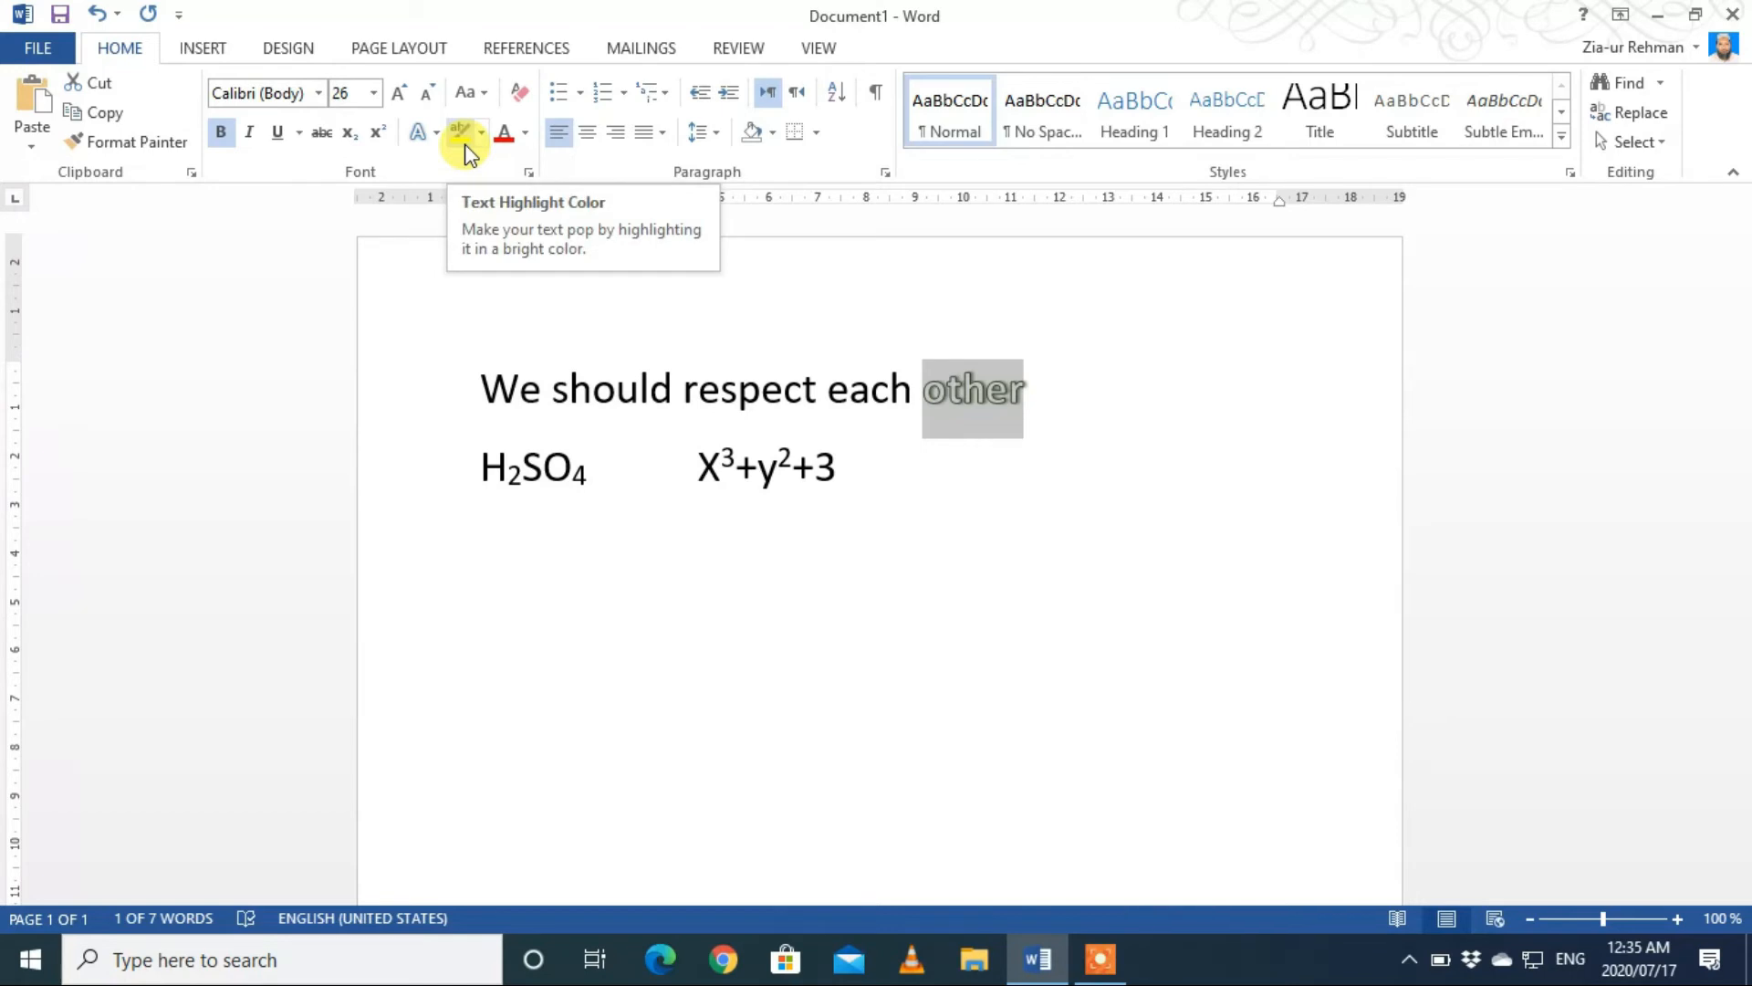
Step: Highlight the words "We should respect" in yellow
left_click_drag(464, 387, 726, 392)
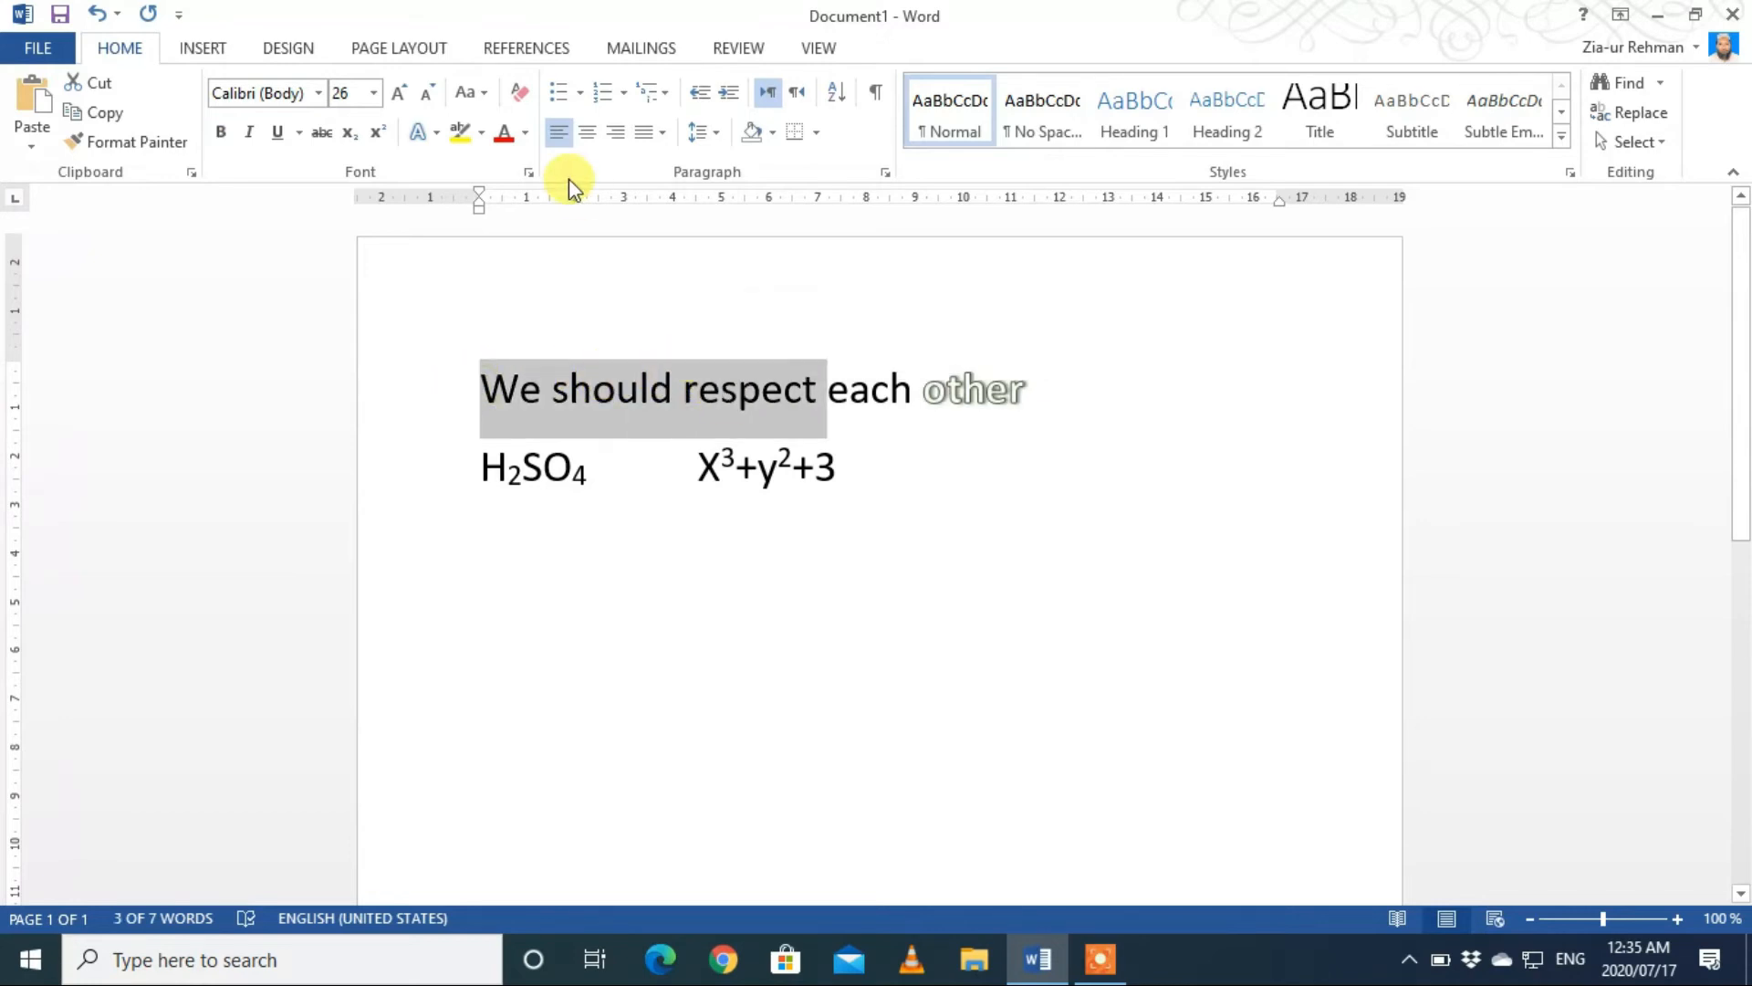
left_click(481, 135)
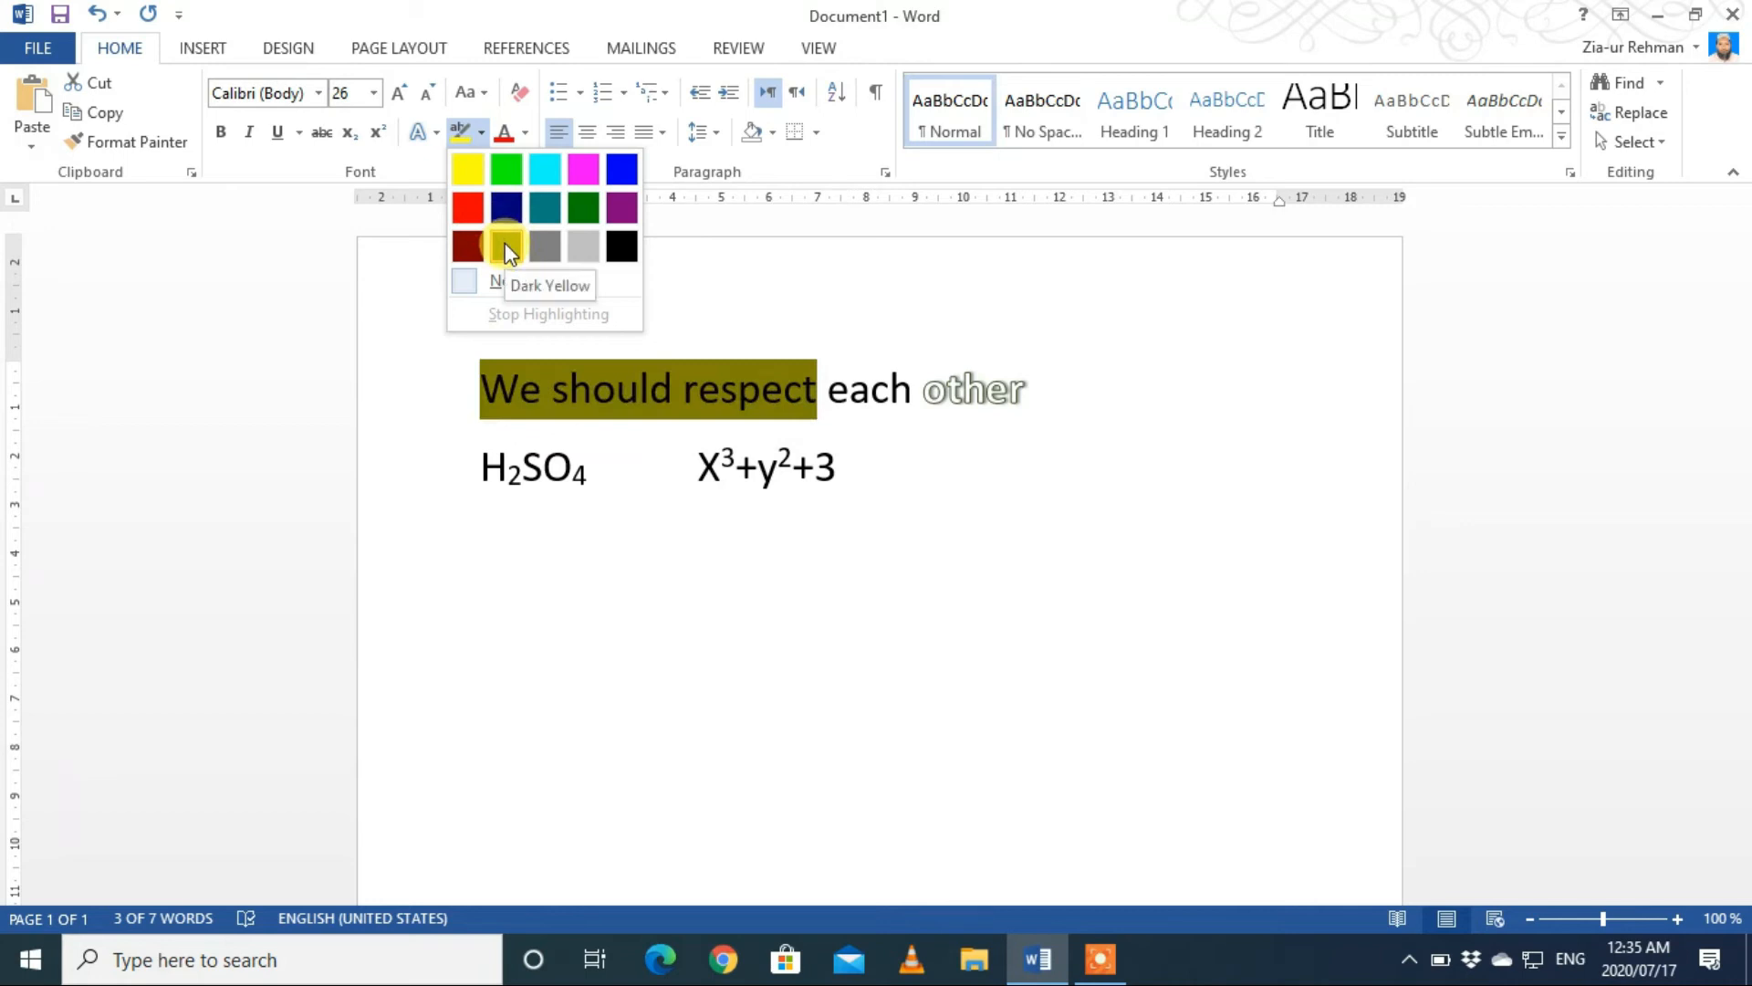
left_click(470, 178)
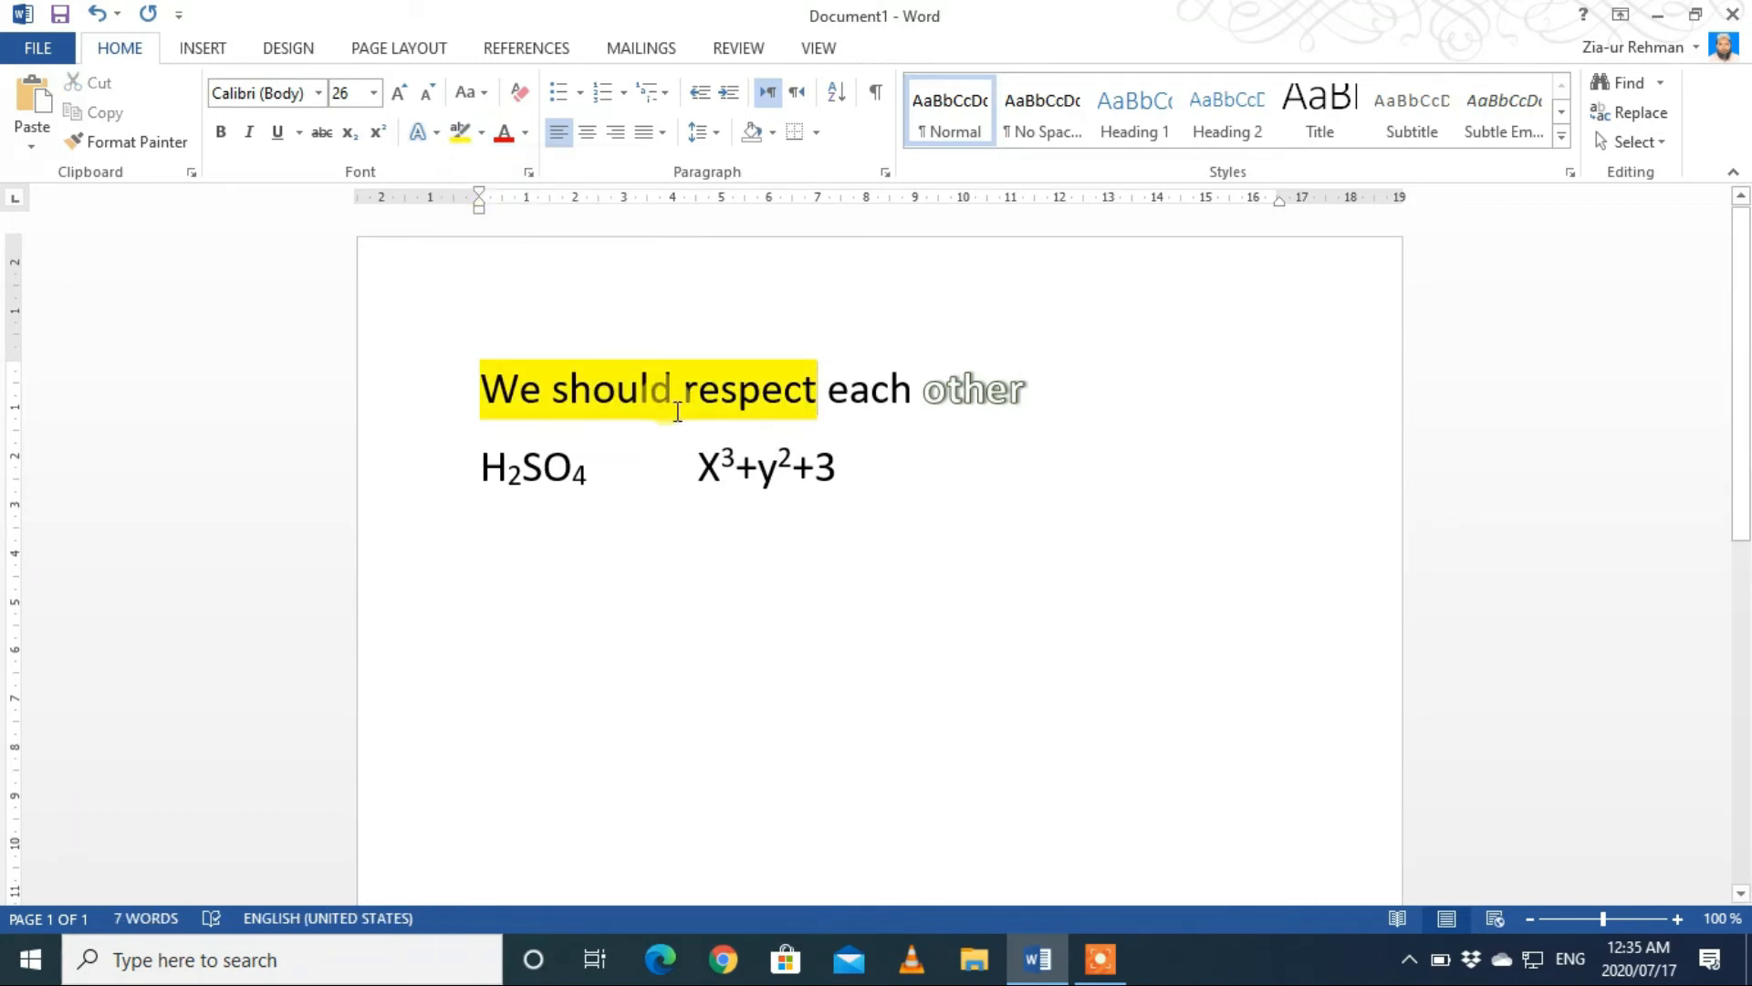
Step: Remove the highlight from "We should respect" with No Color and turn off the highlighter
left_click(478, 135)
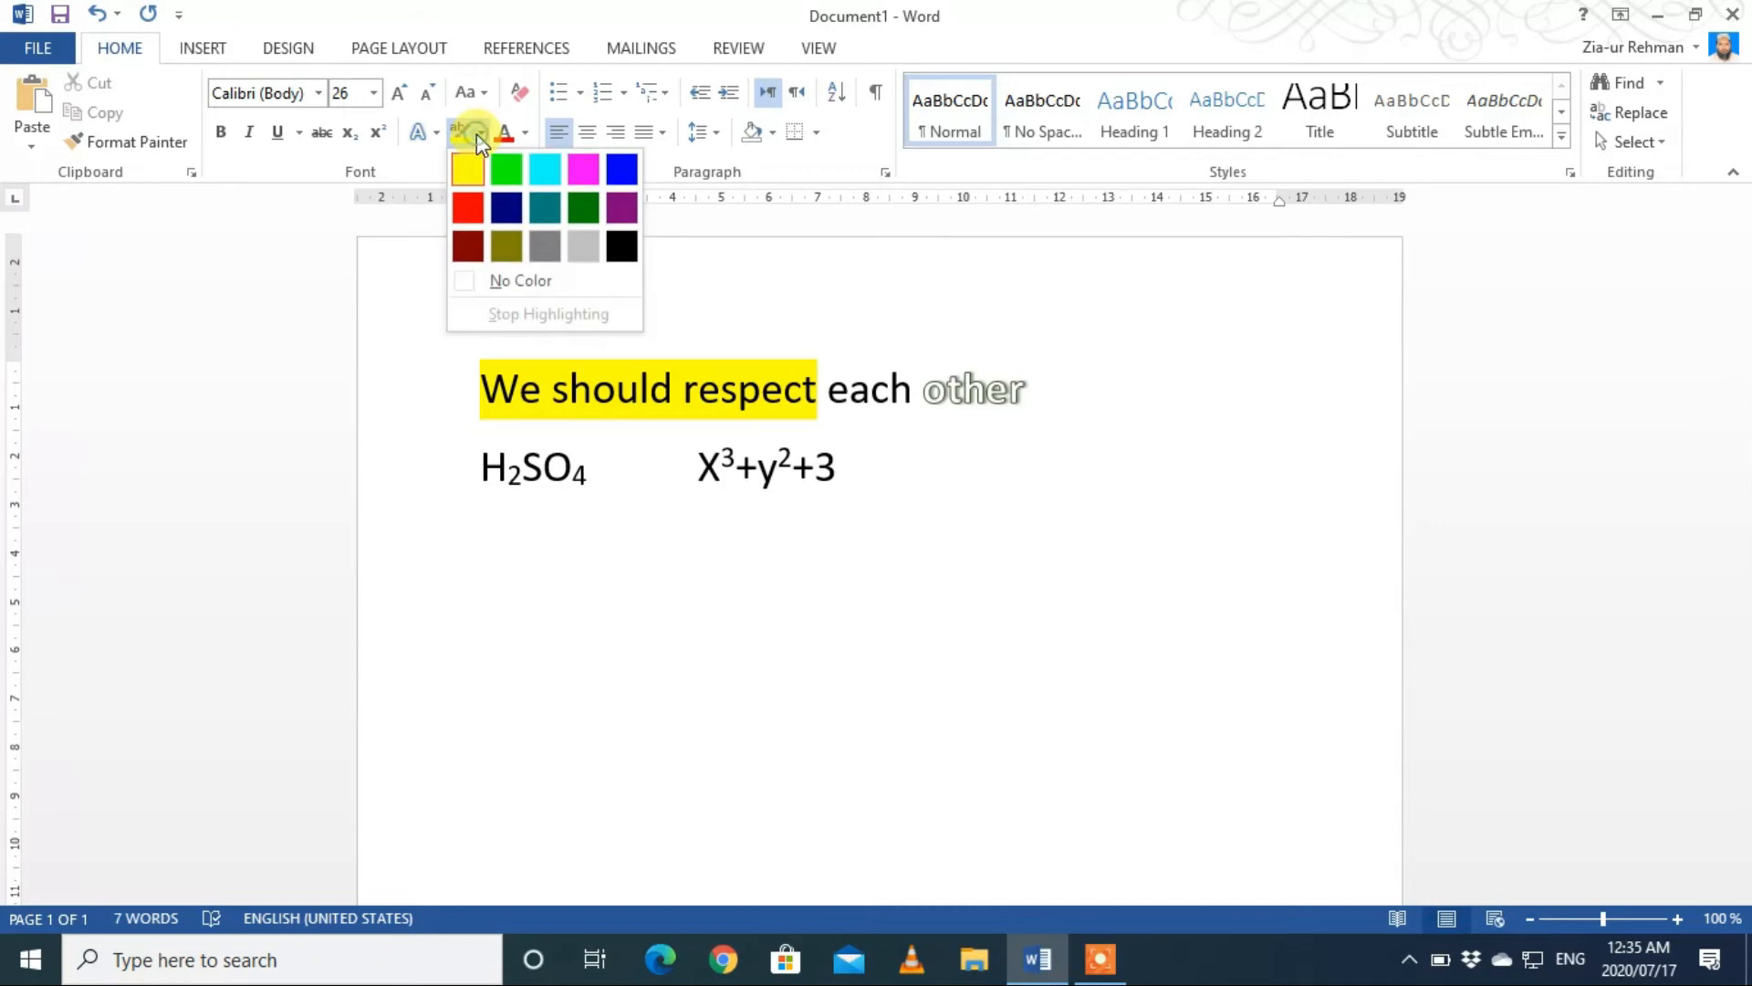
left_click(504, 283)
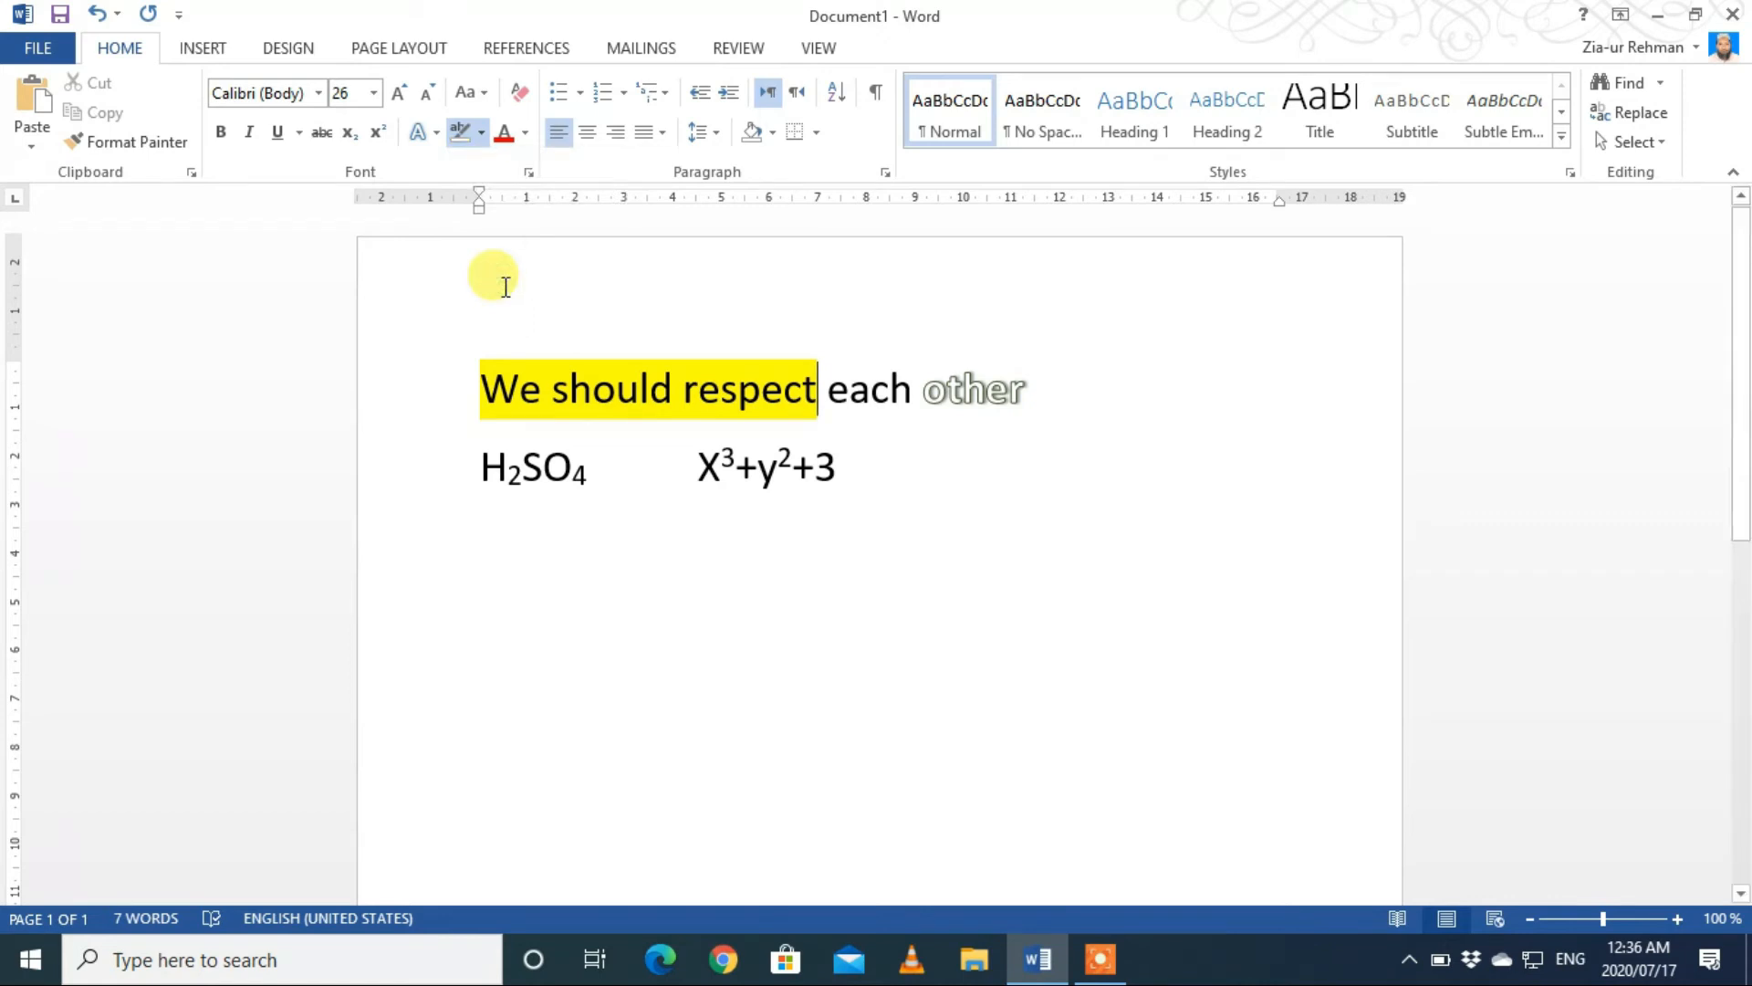
left_click_drag(826, 391, 487, 382)
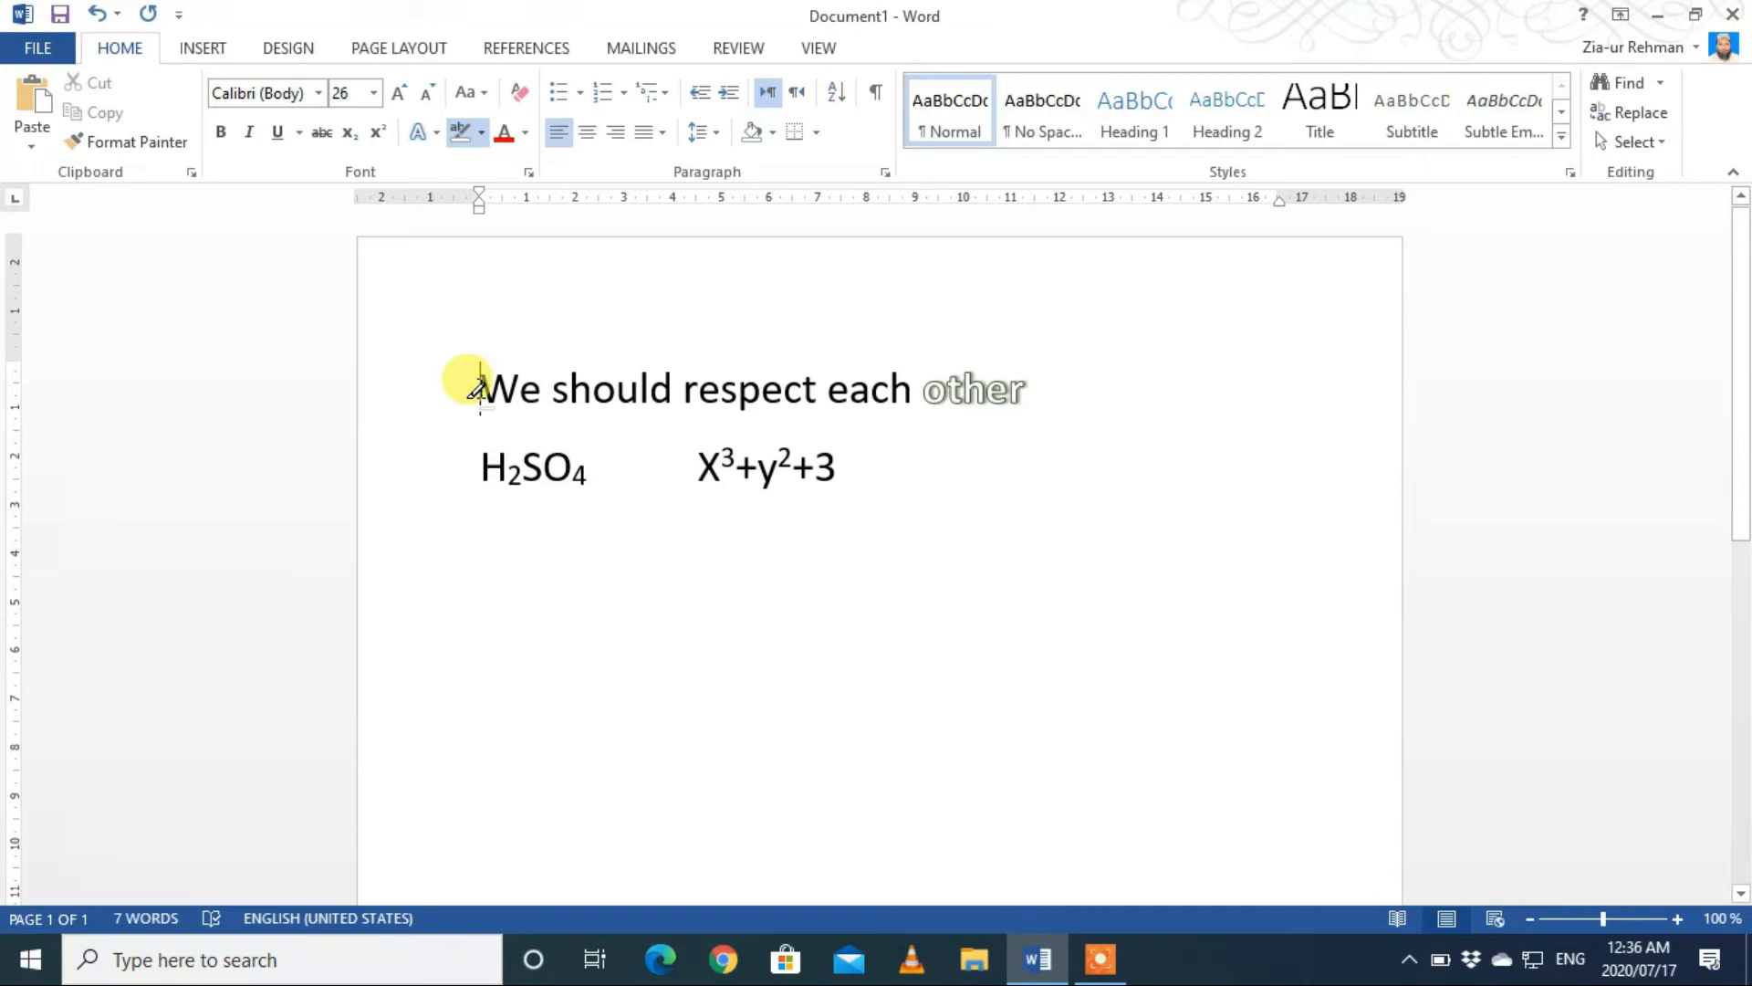
left_click(461, 132)
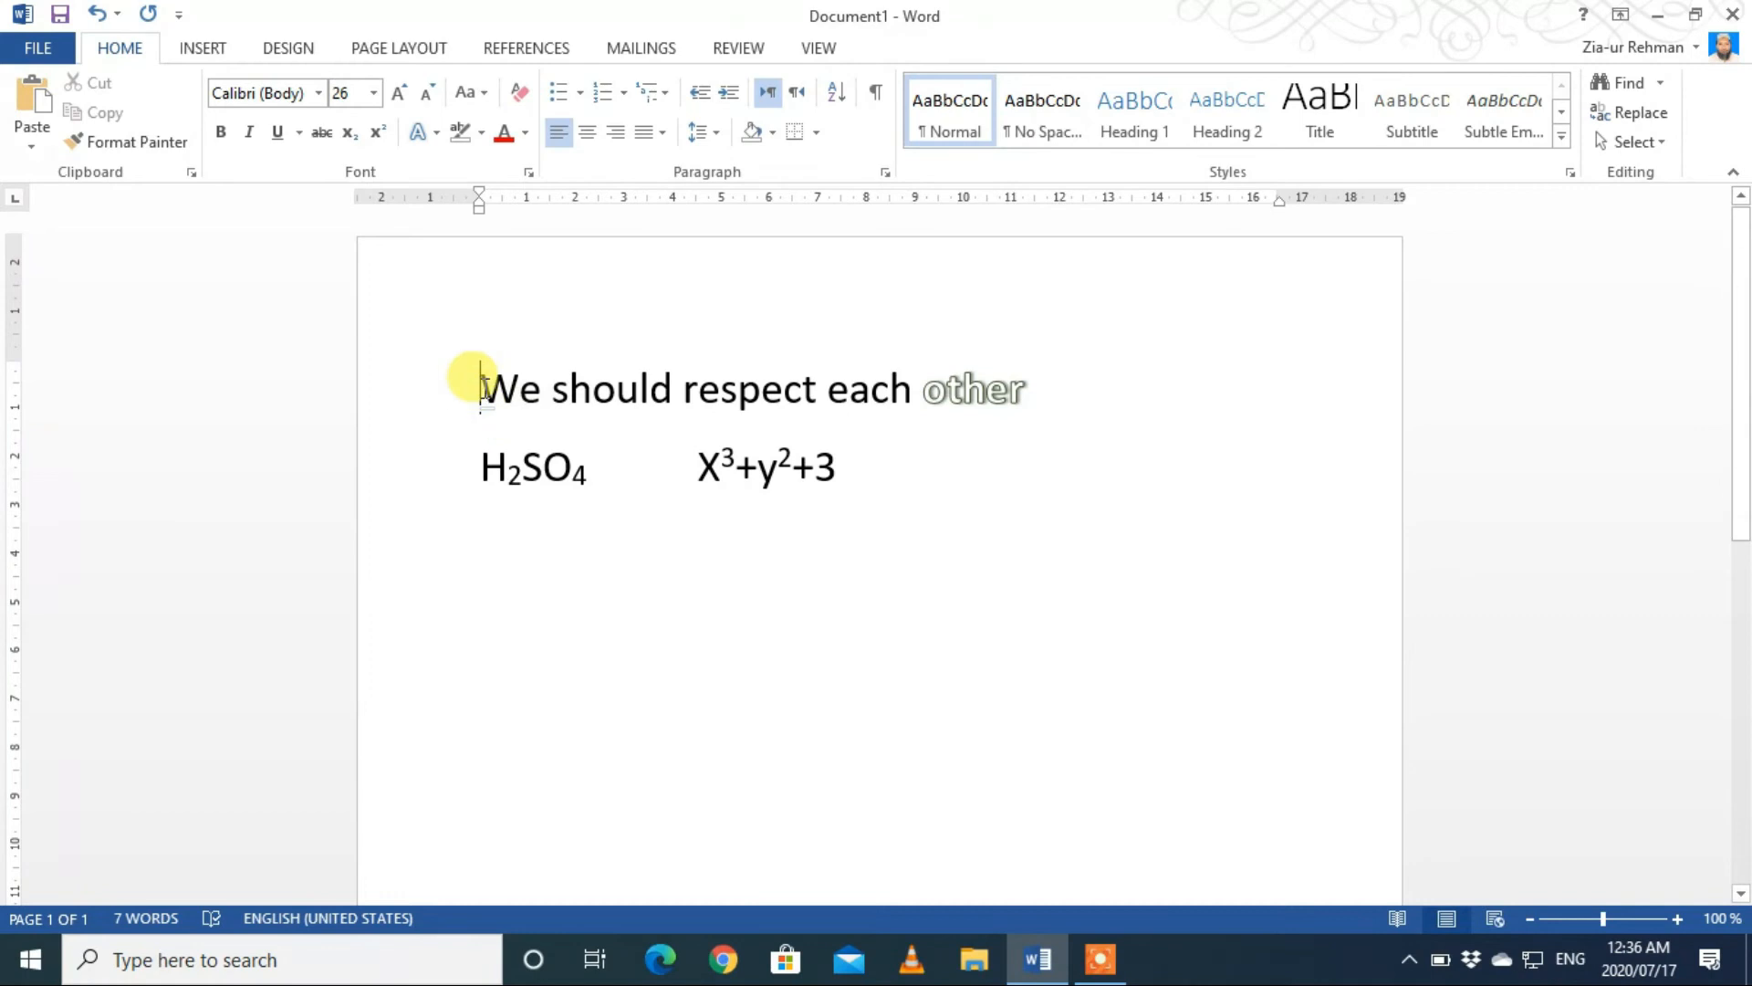
Step: Change the font color of "We should respect" to the darkest shade of the theme blue and deselect the text
left_click_drag(474, 383, 740, 388)
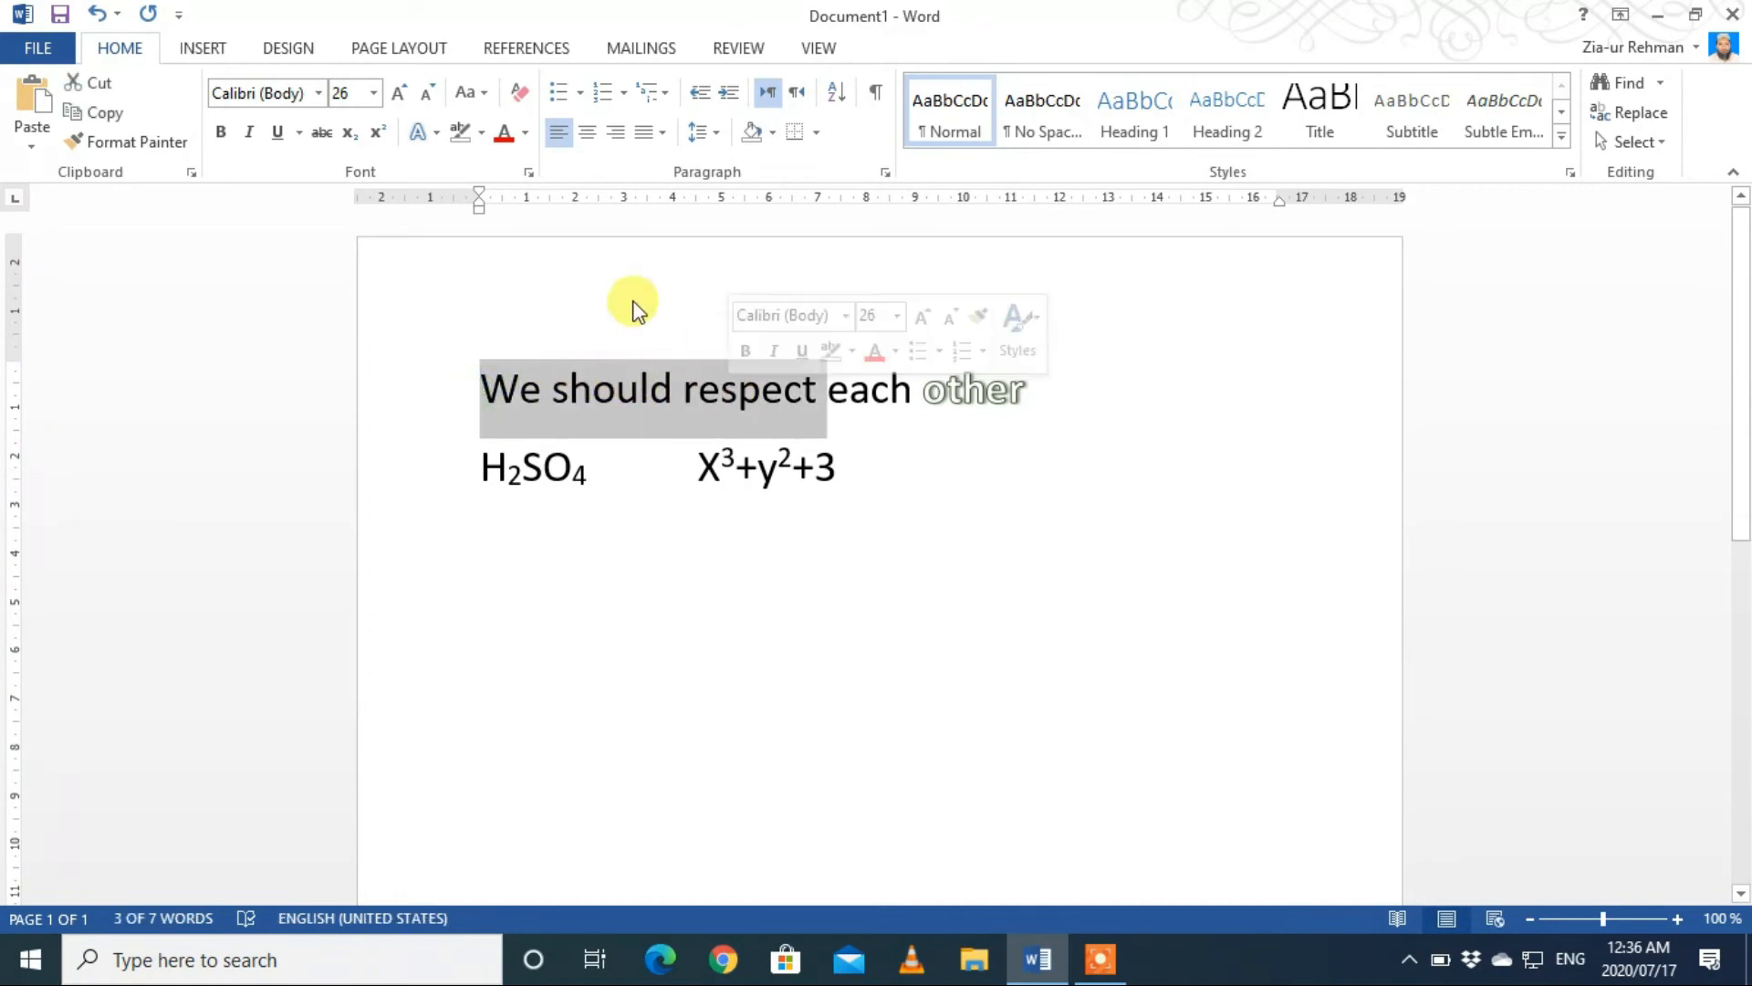
left_click(524, 138)
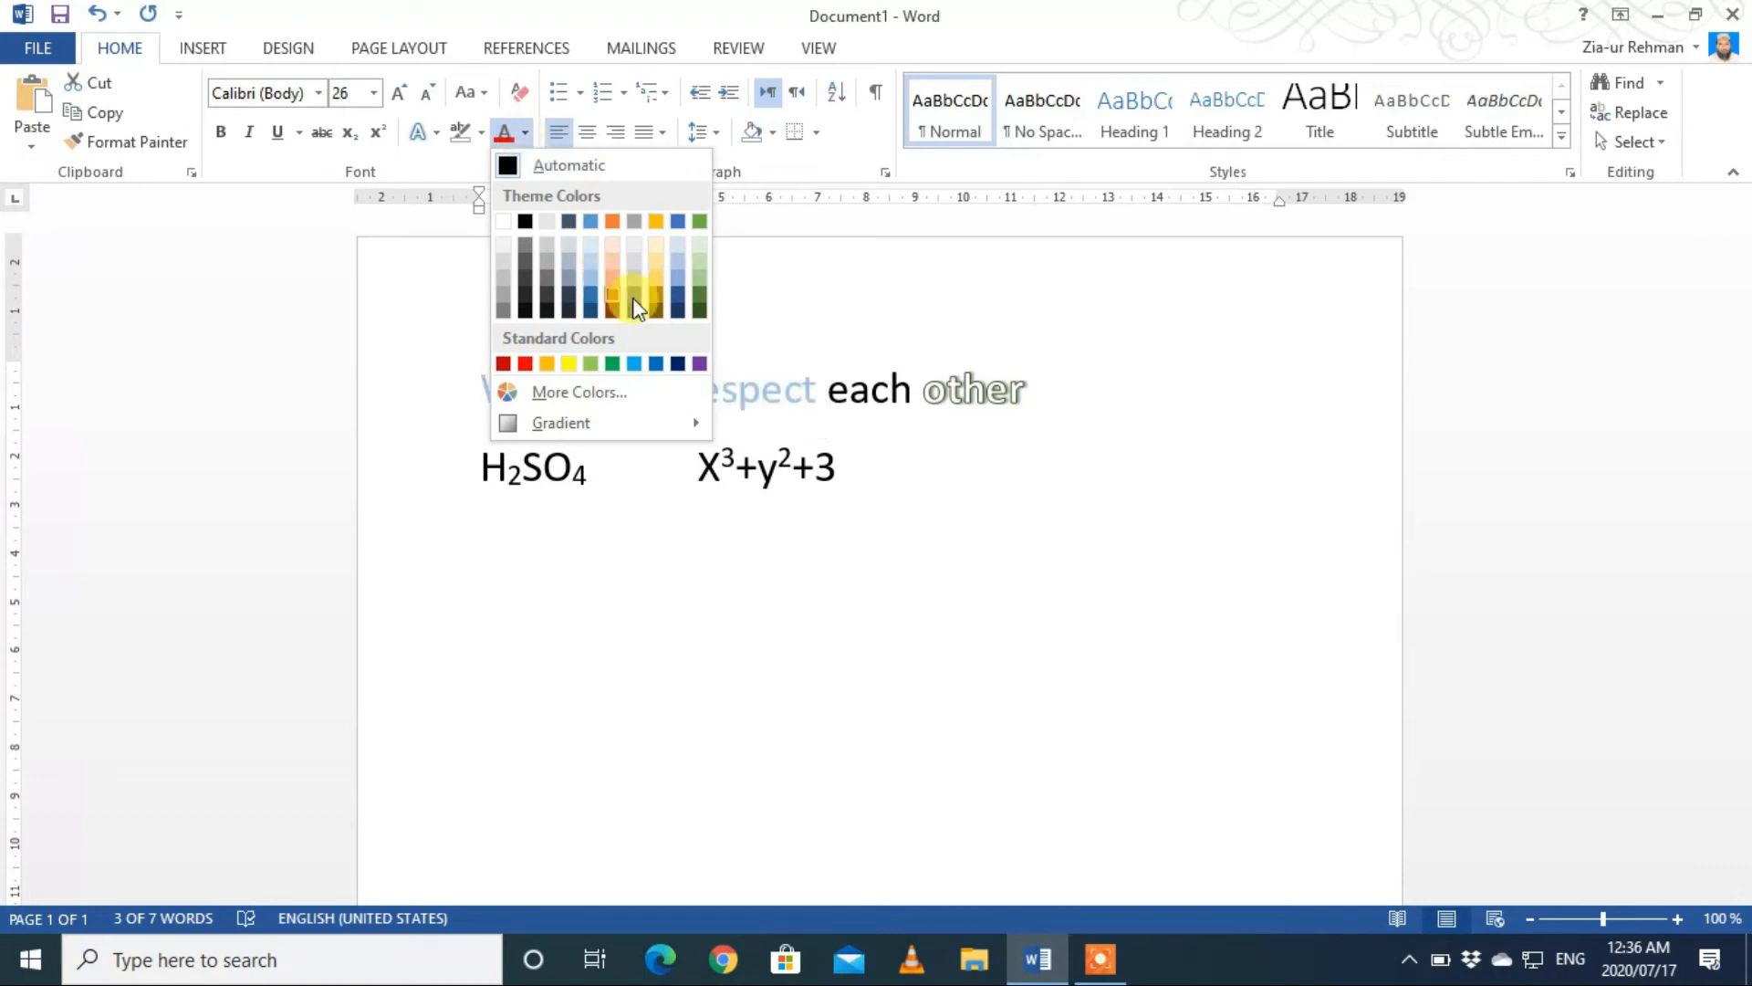
left_click(676, 310)
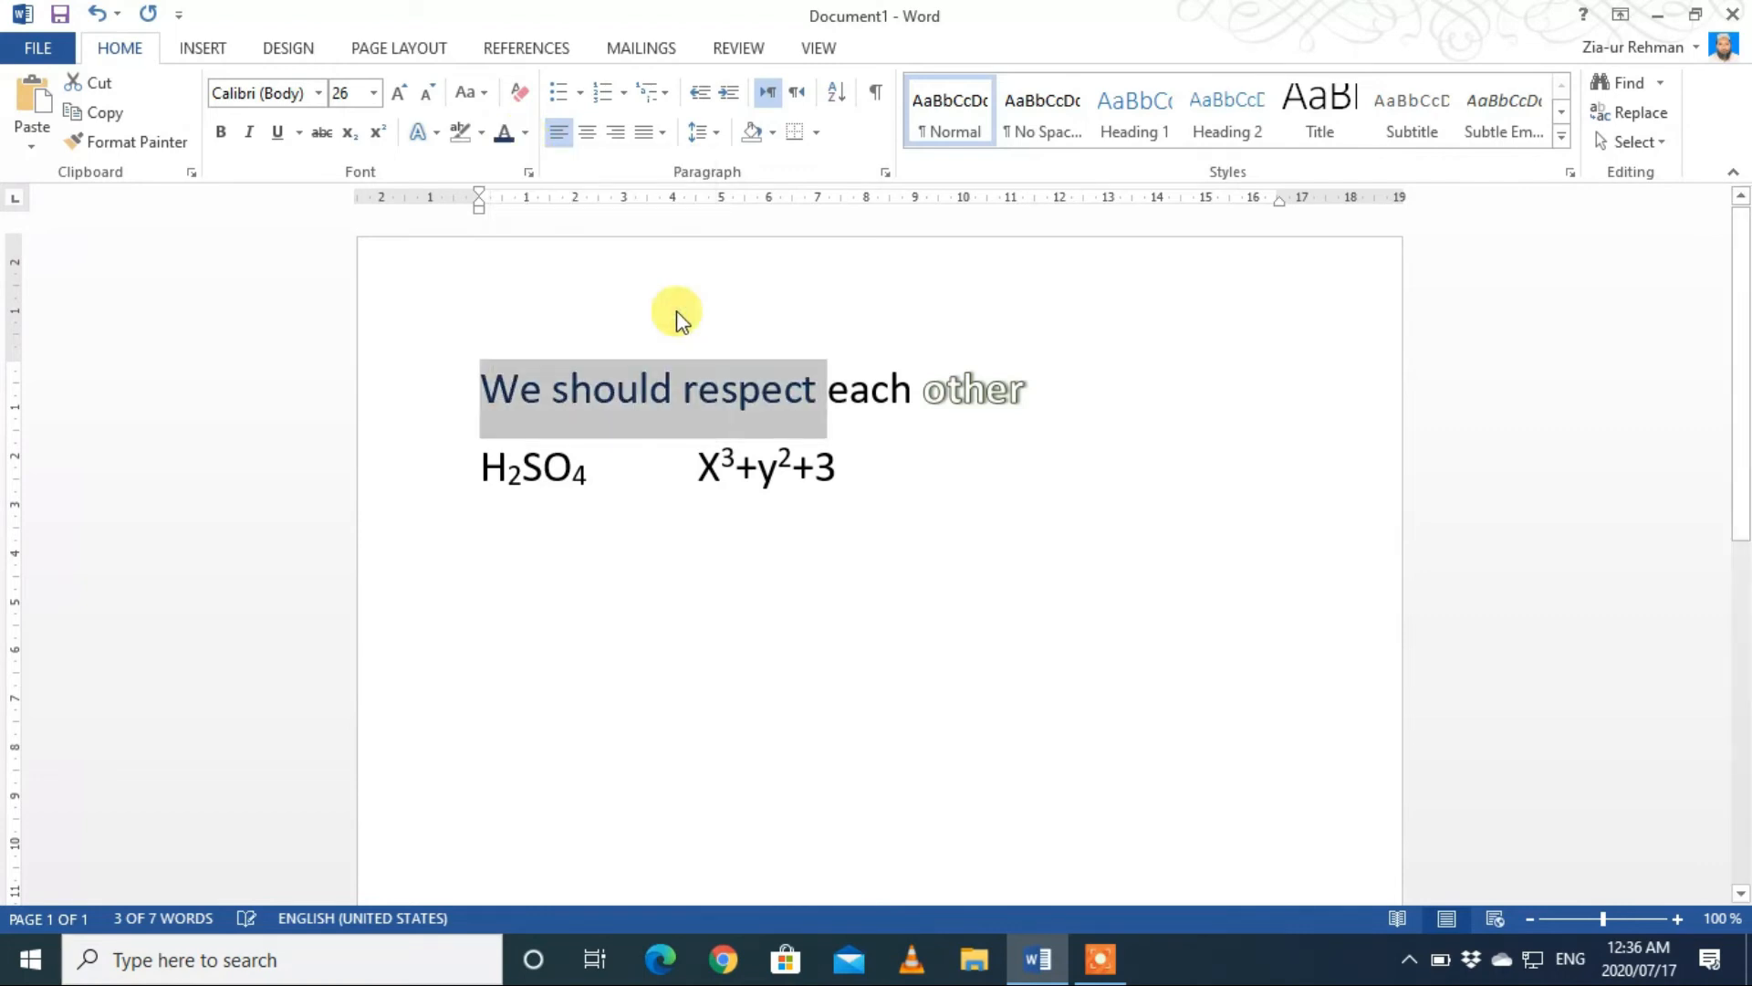
left_click(674, 313)
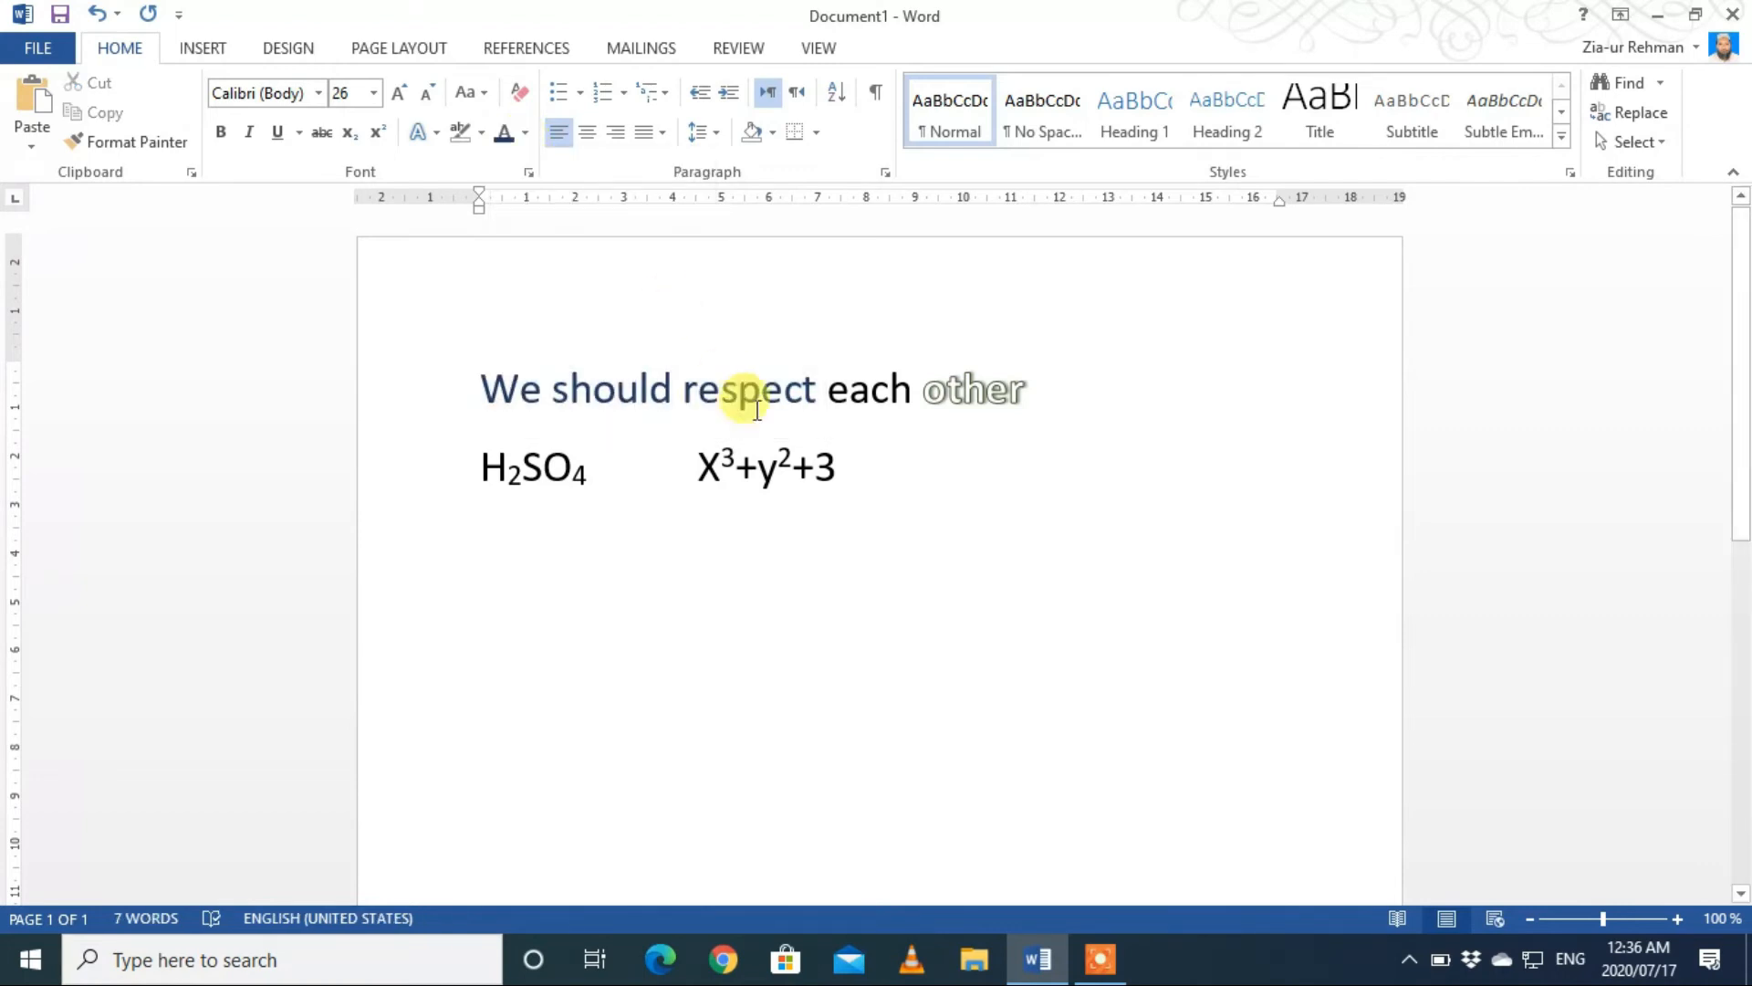
Step: Apply the second dark gradient variation in the first row to the font color of "We should respect" and deselect the text
left_click_drag(817, 389, 497, 383)
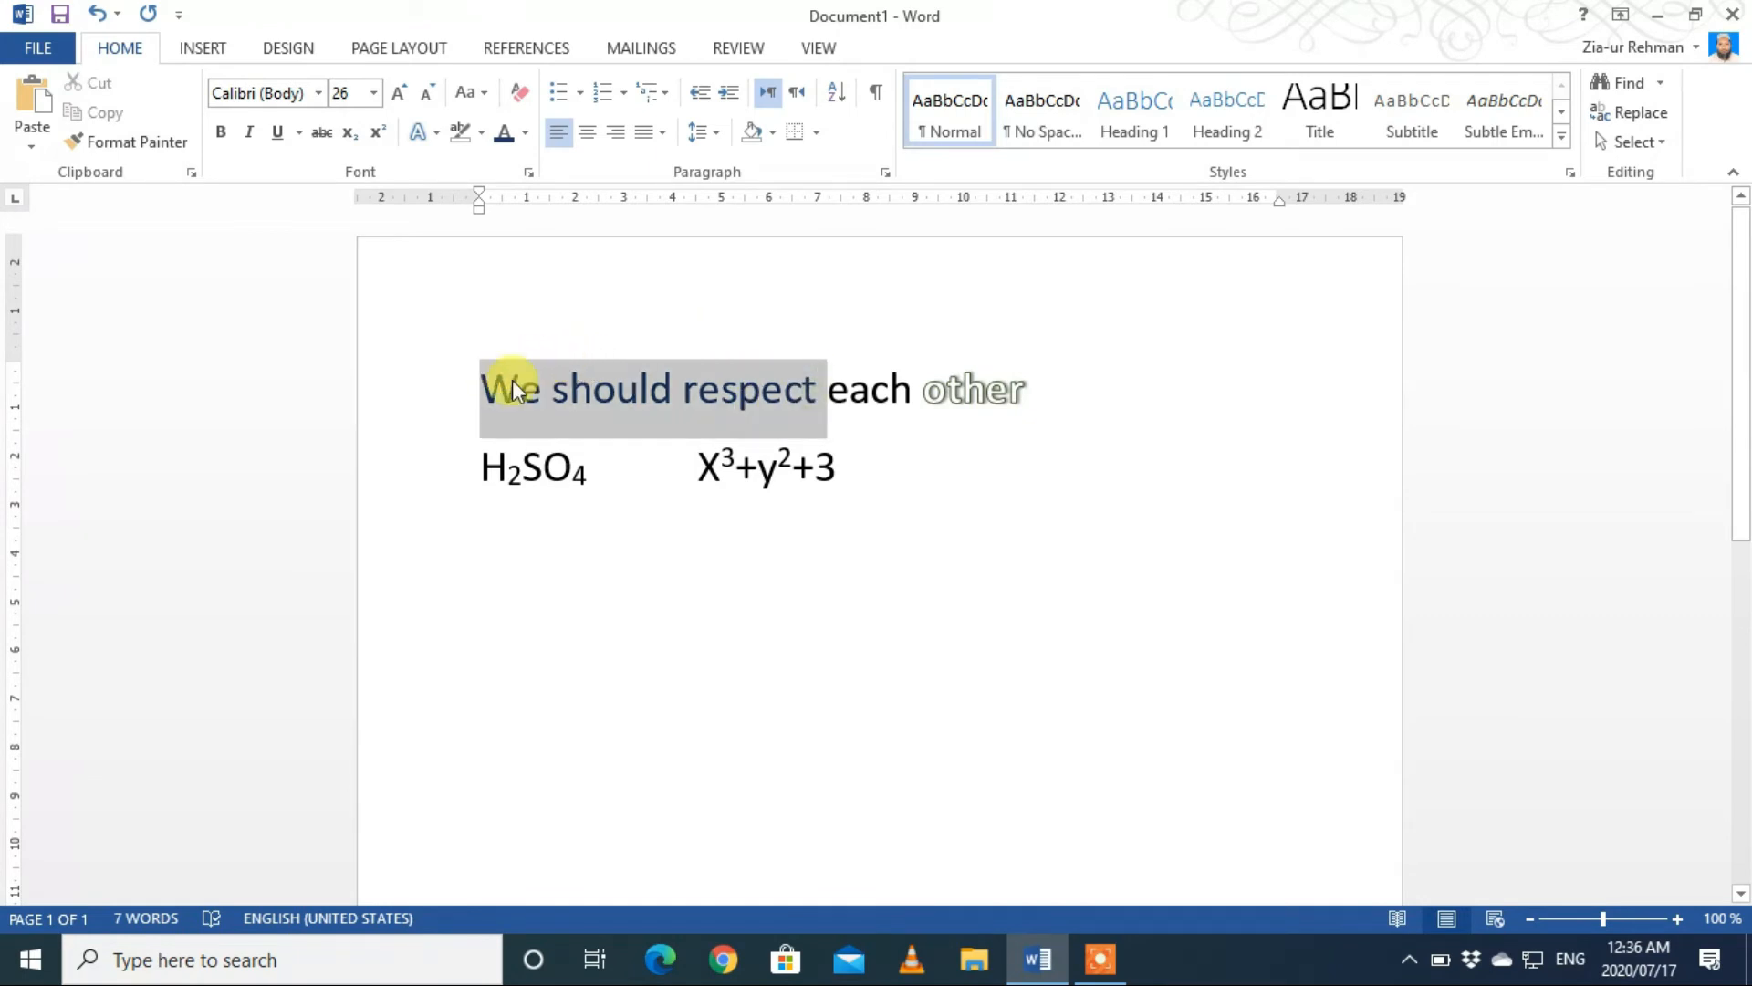
left_click(525, 133)
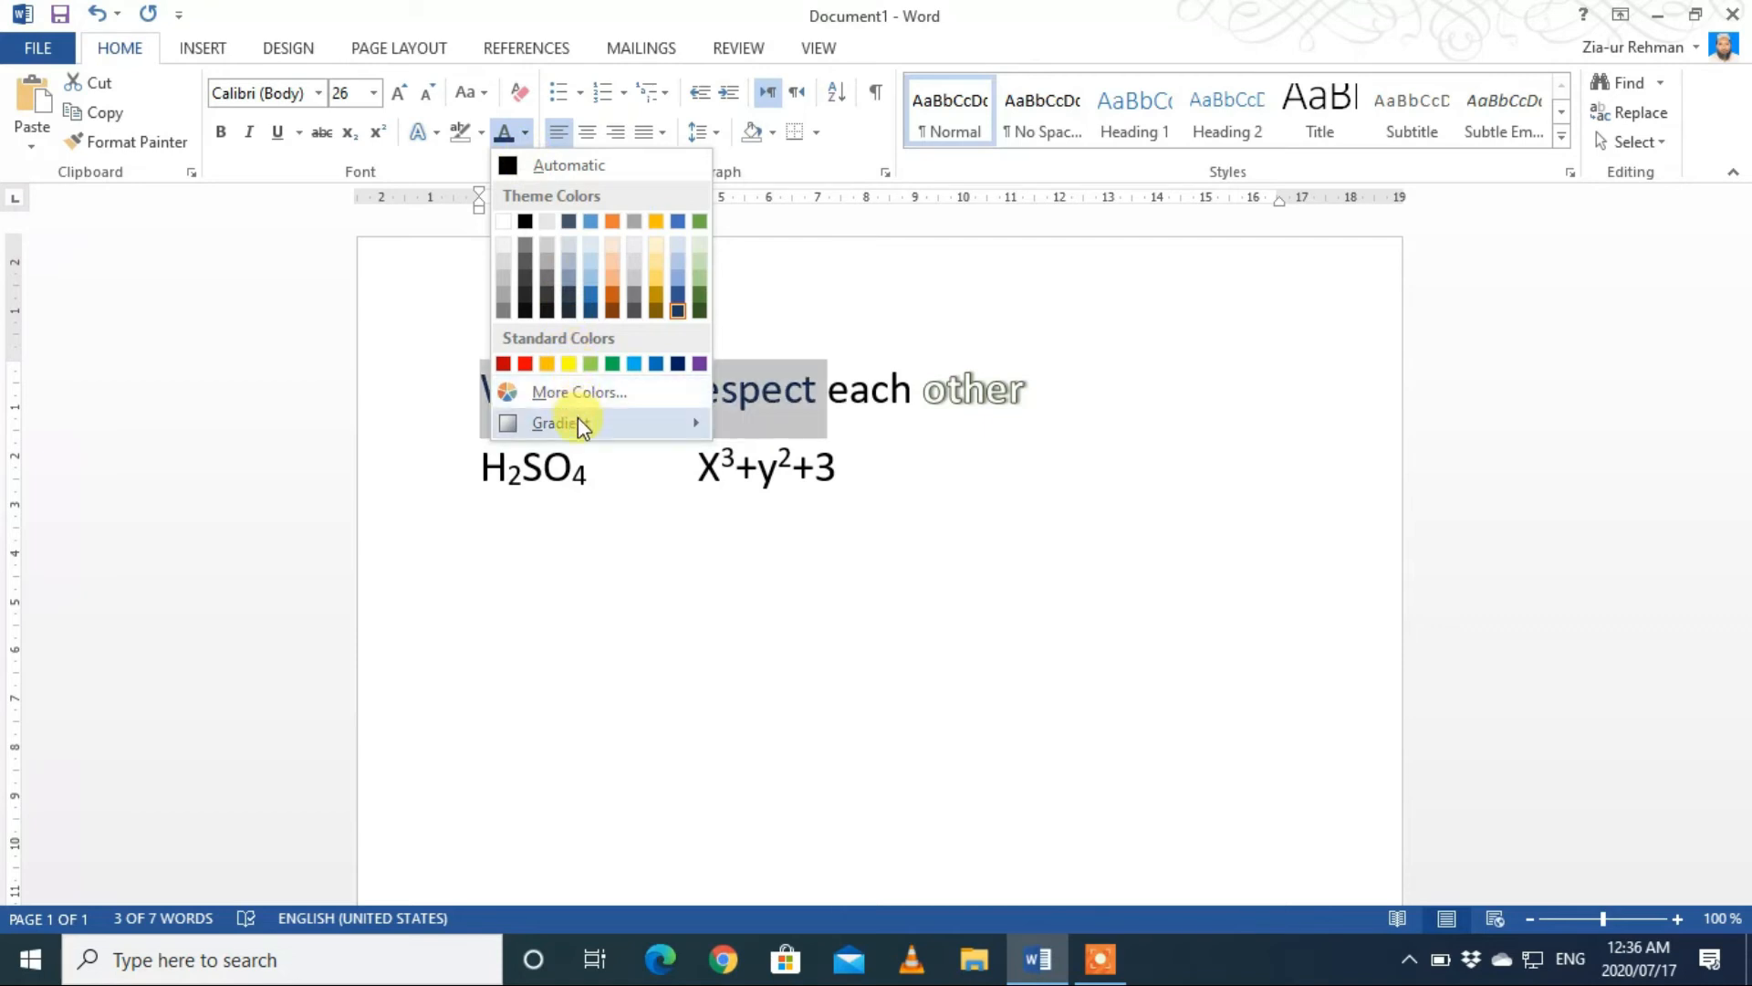
mouse_move(582, 425)
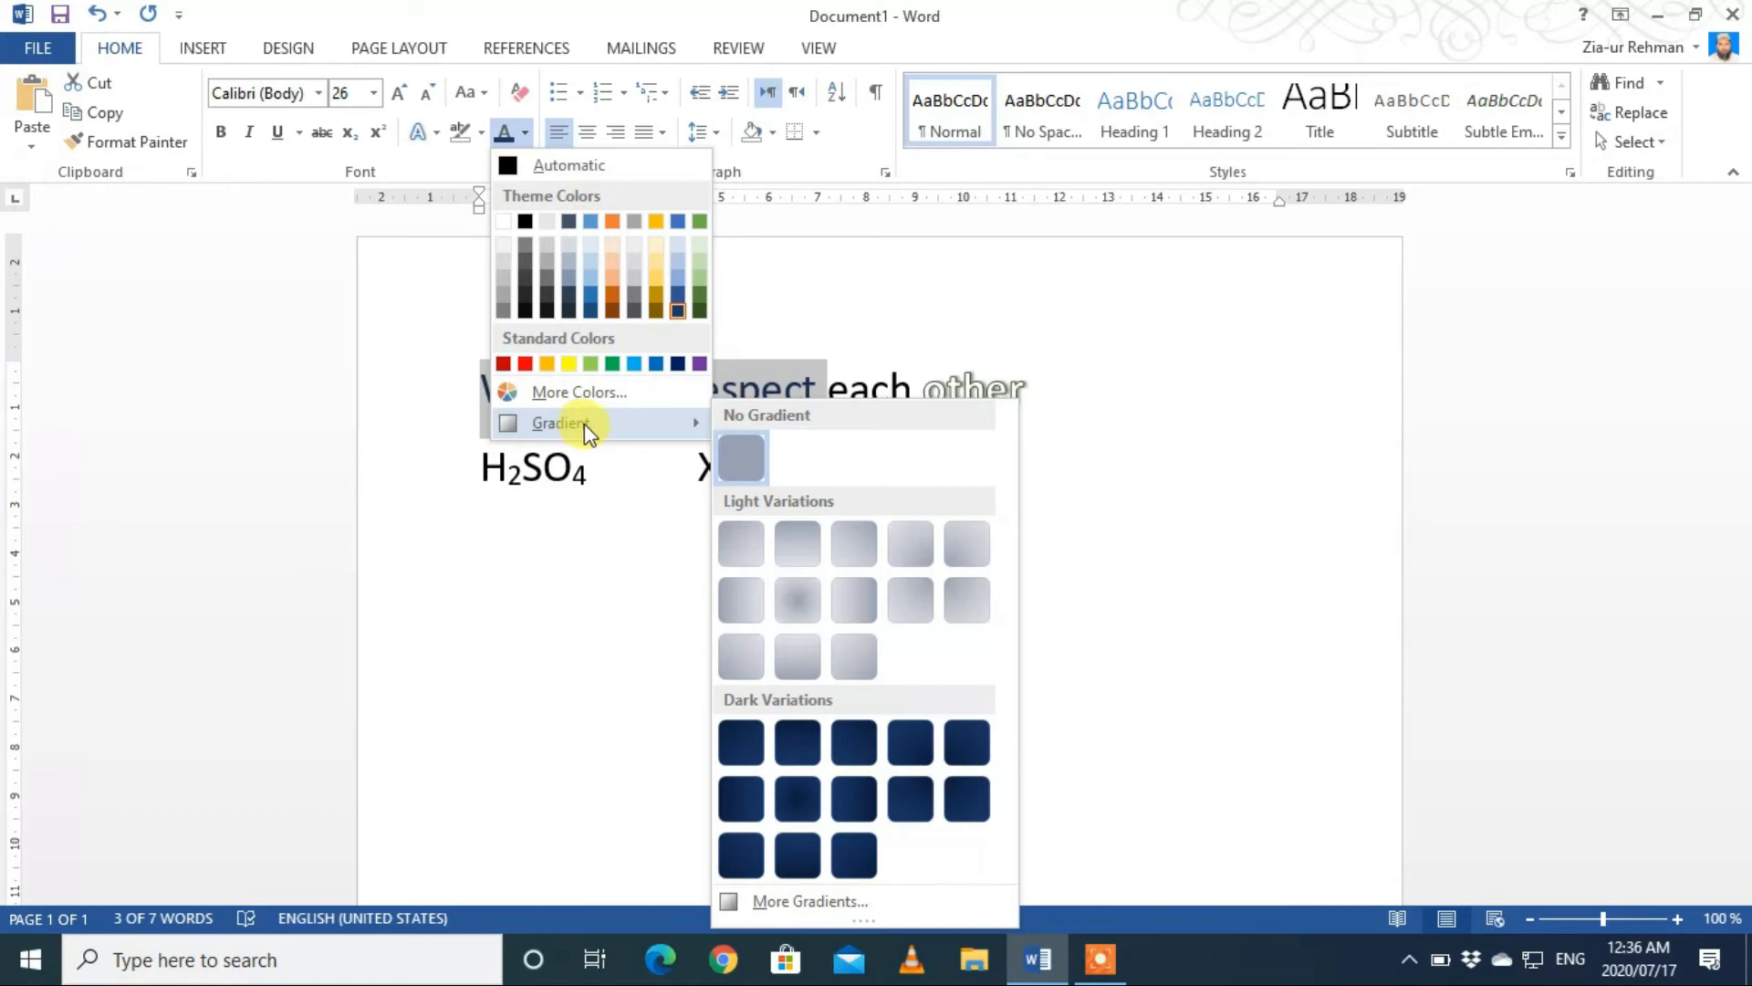
left_click(801, 744)
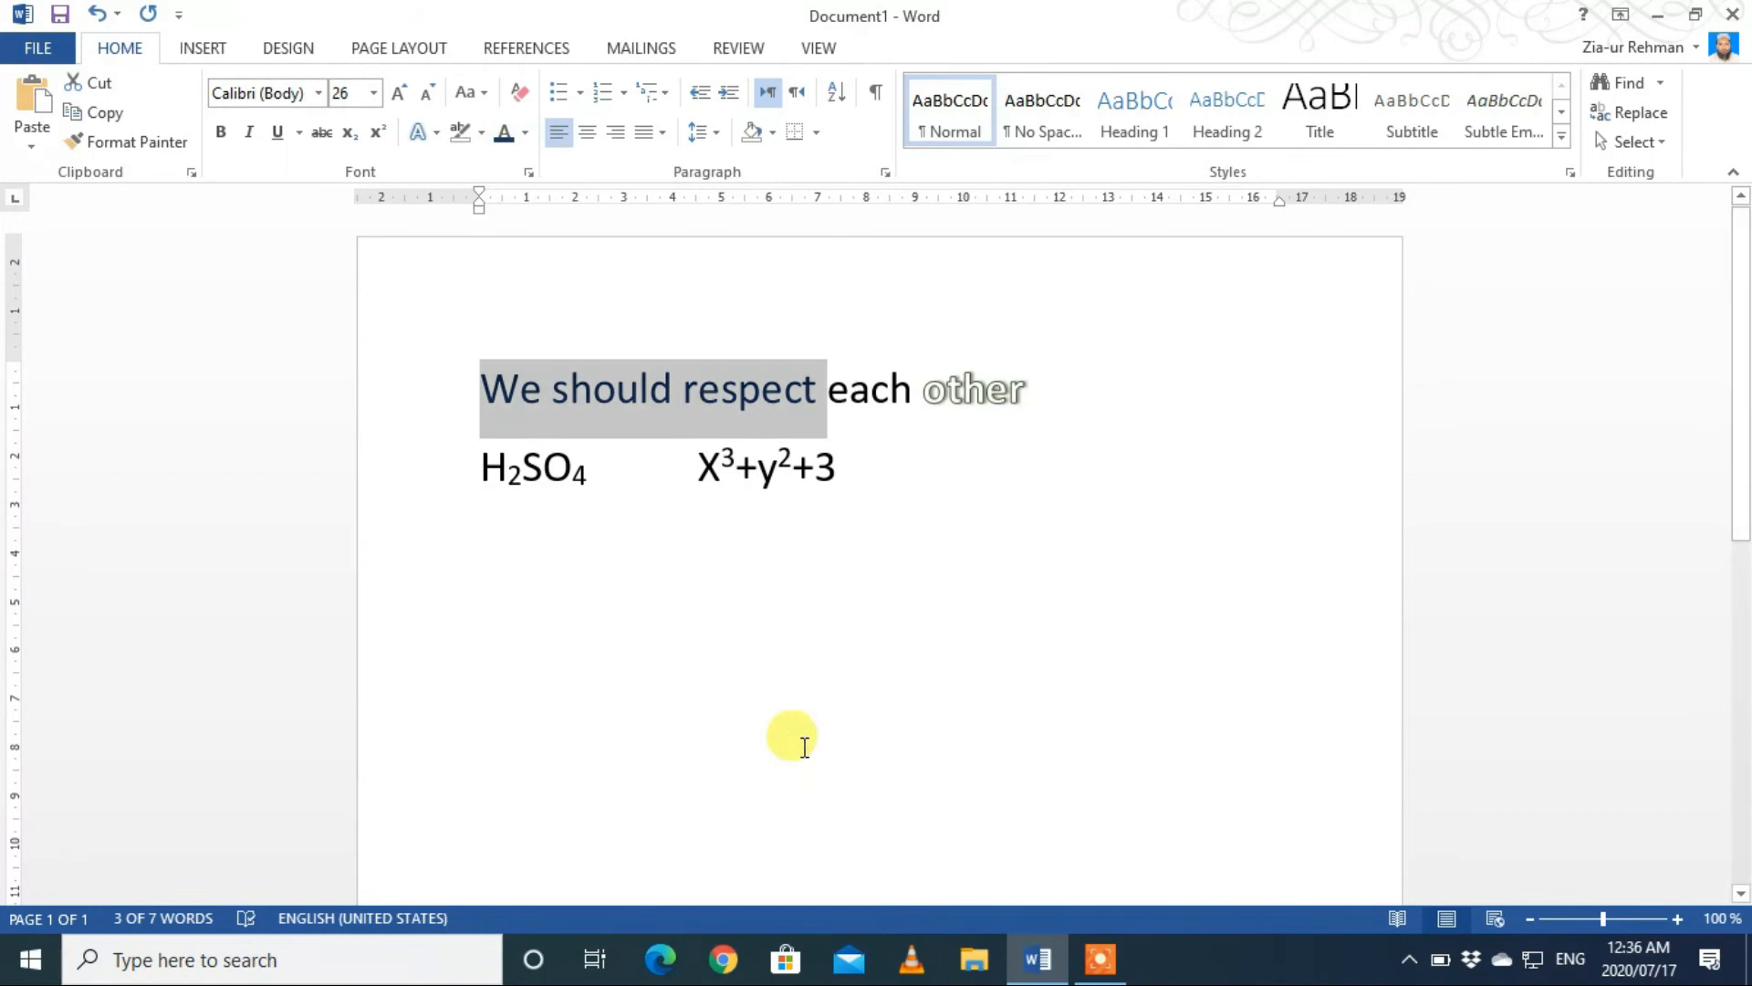
left_click(789, 620)
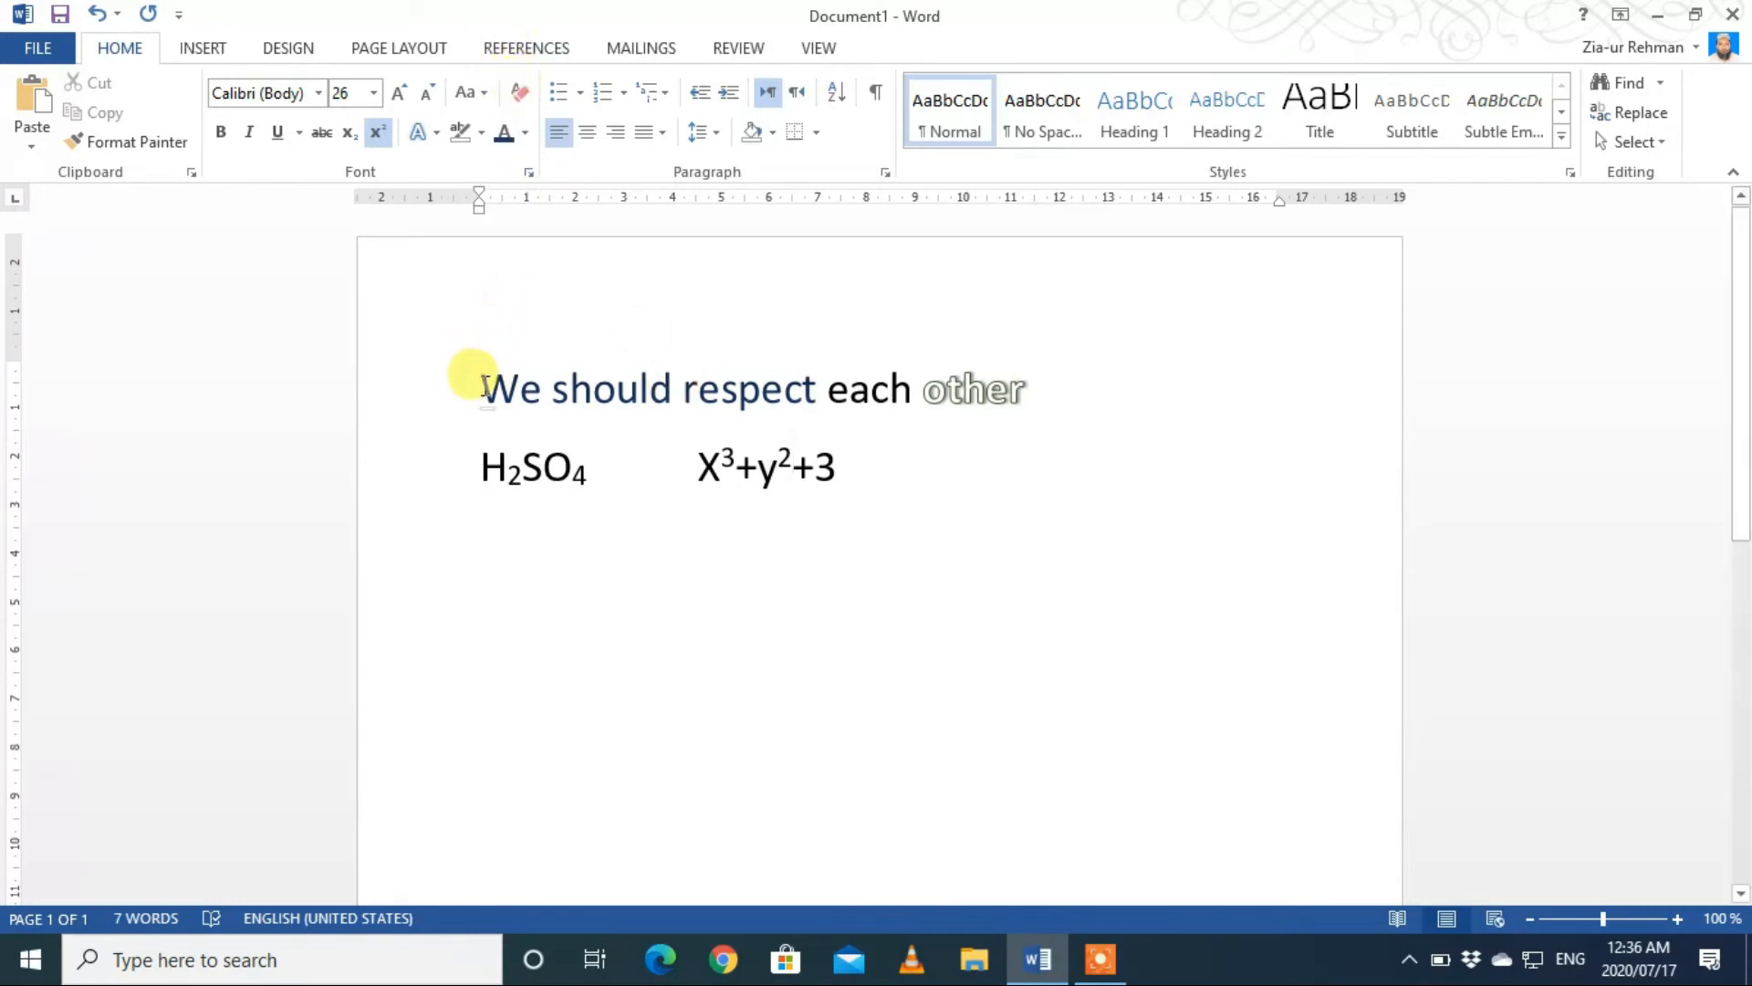
Step: Clear all formatting from the words "We should respect" and deselect them
left_click_drag(479, 381, 743, 389)
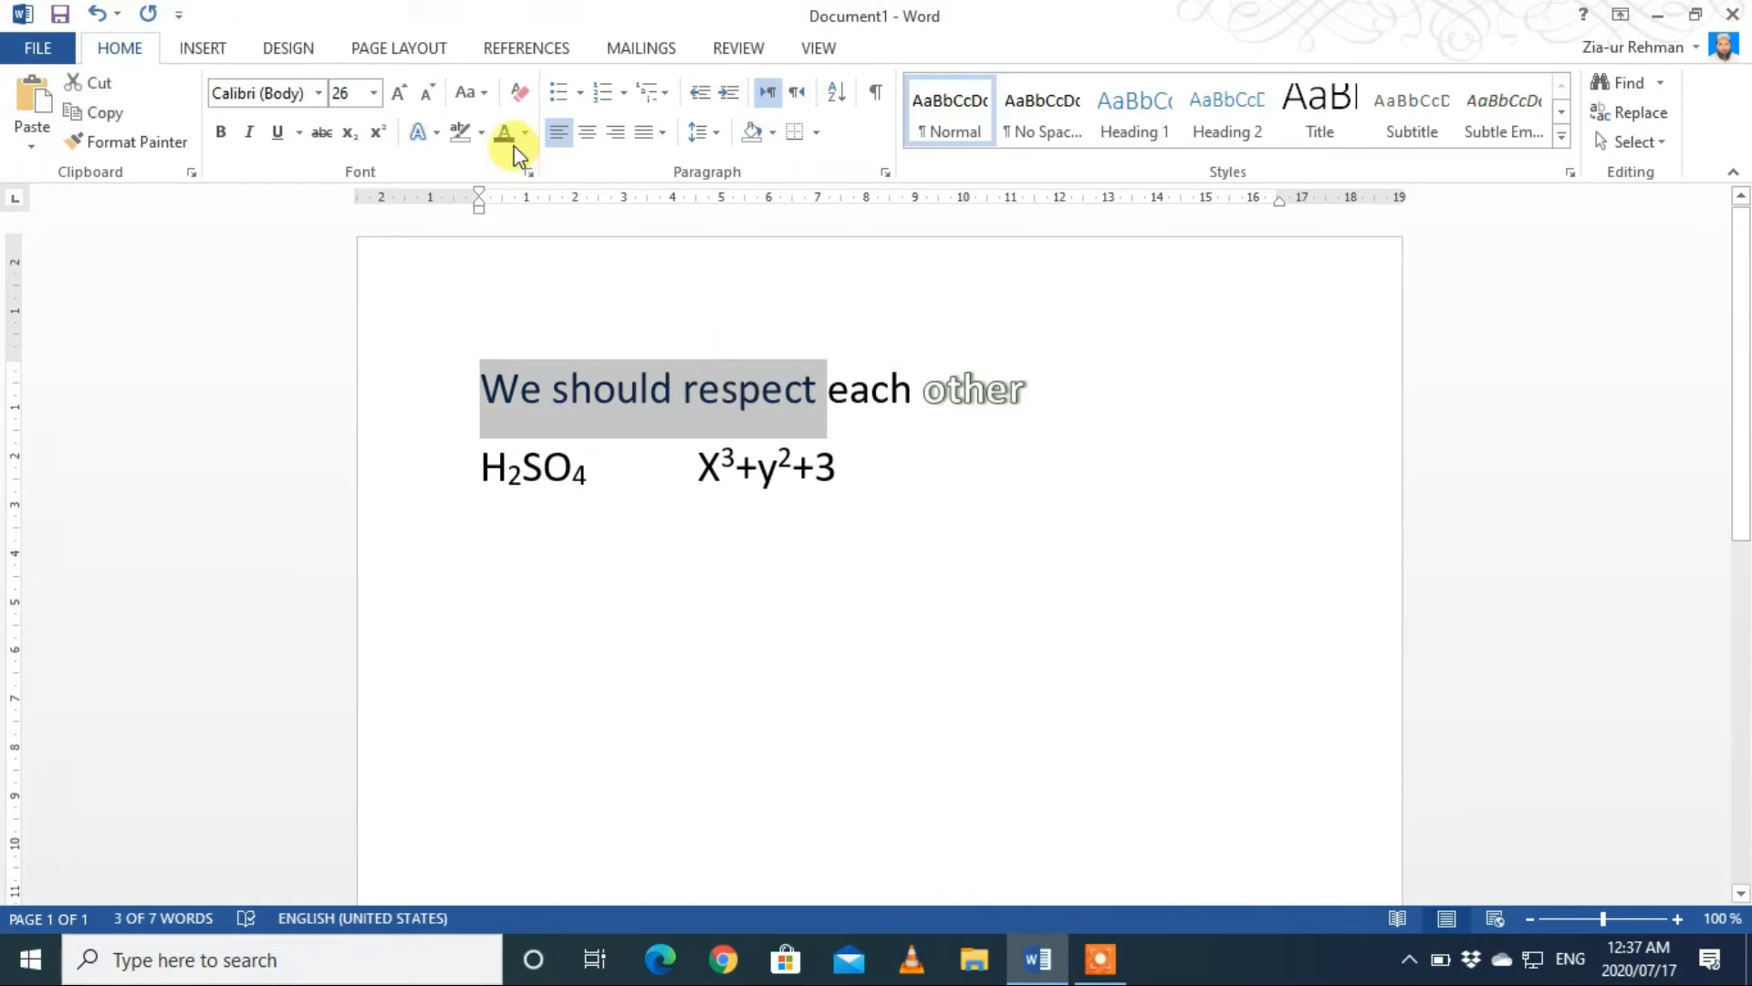
left_click(522, 95)
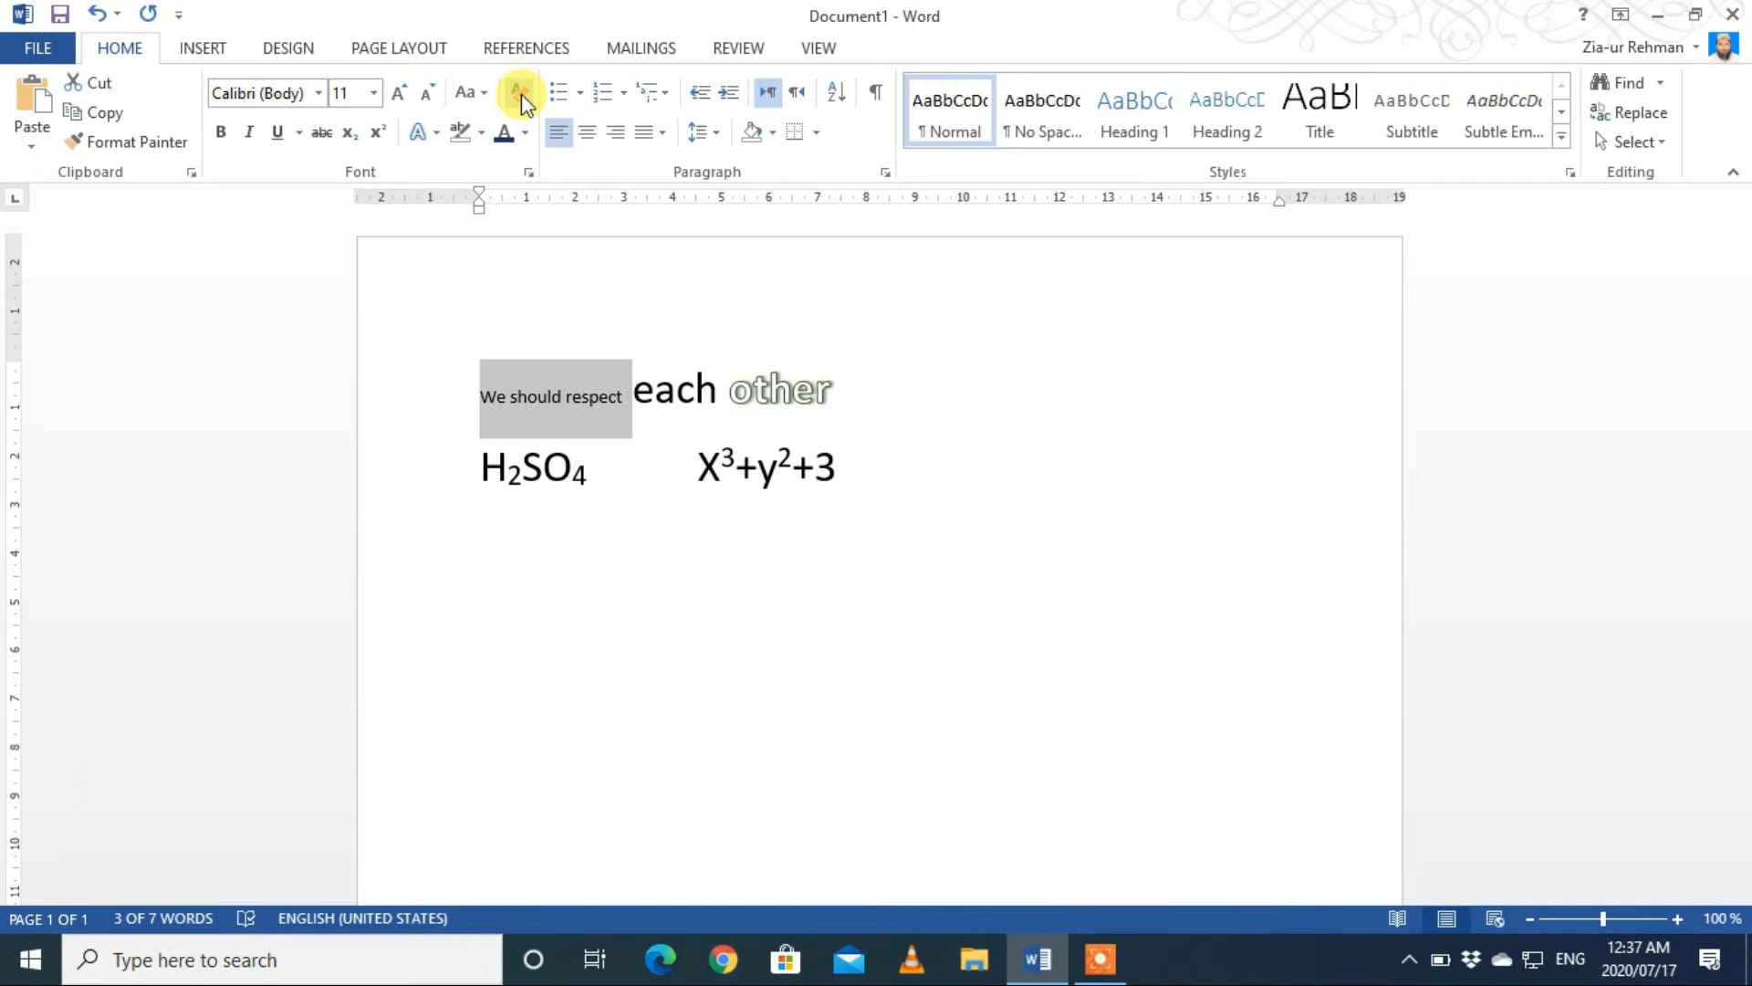
left_click(522, 94)
key("ctrl+z")
left_click(484, 397)
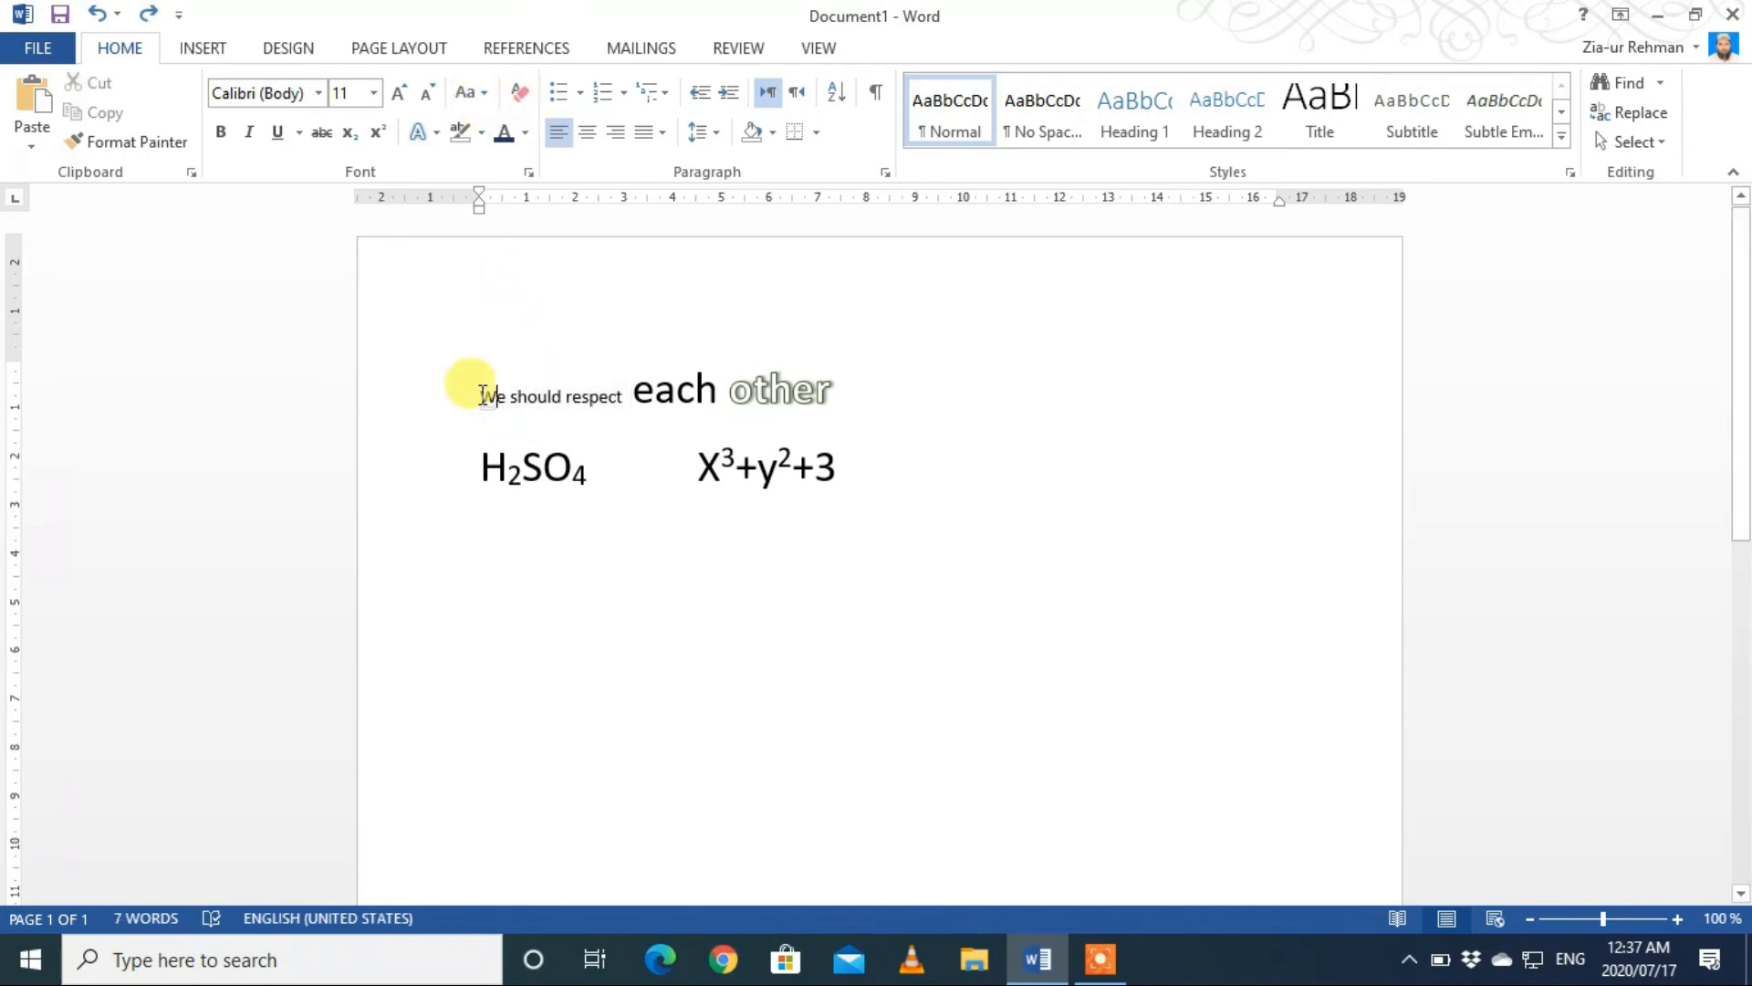
Step: Change the case of "We should respect" to lowercase and to UPPERCASE
left_click_drag(482, 395, 606, 403)
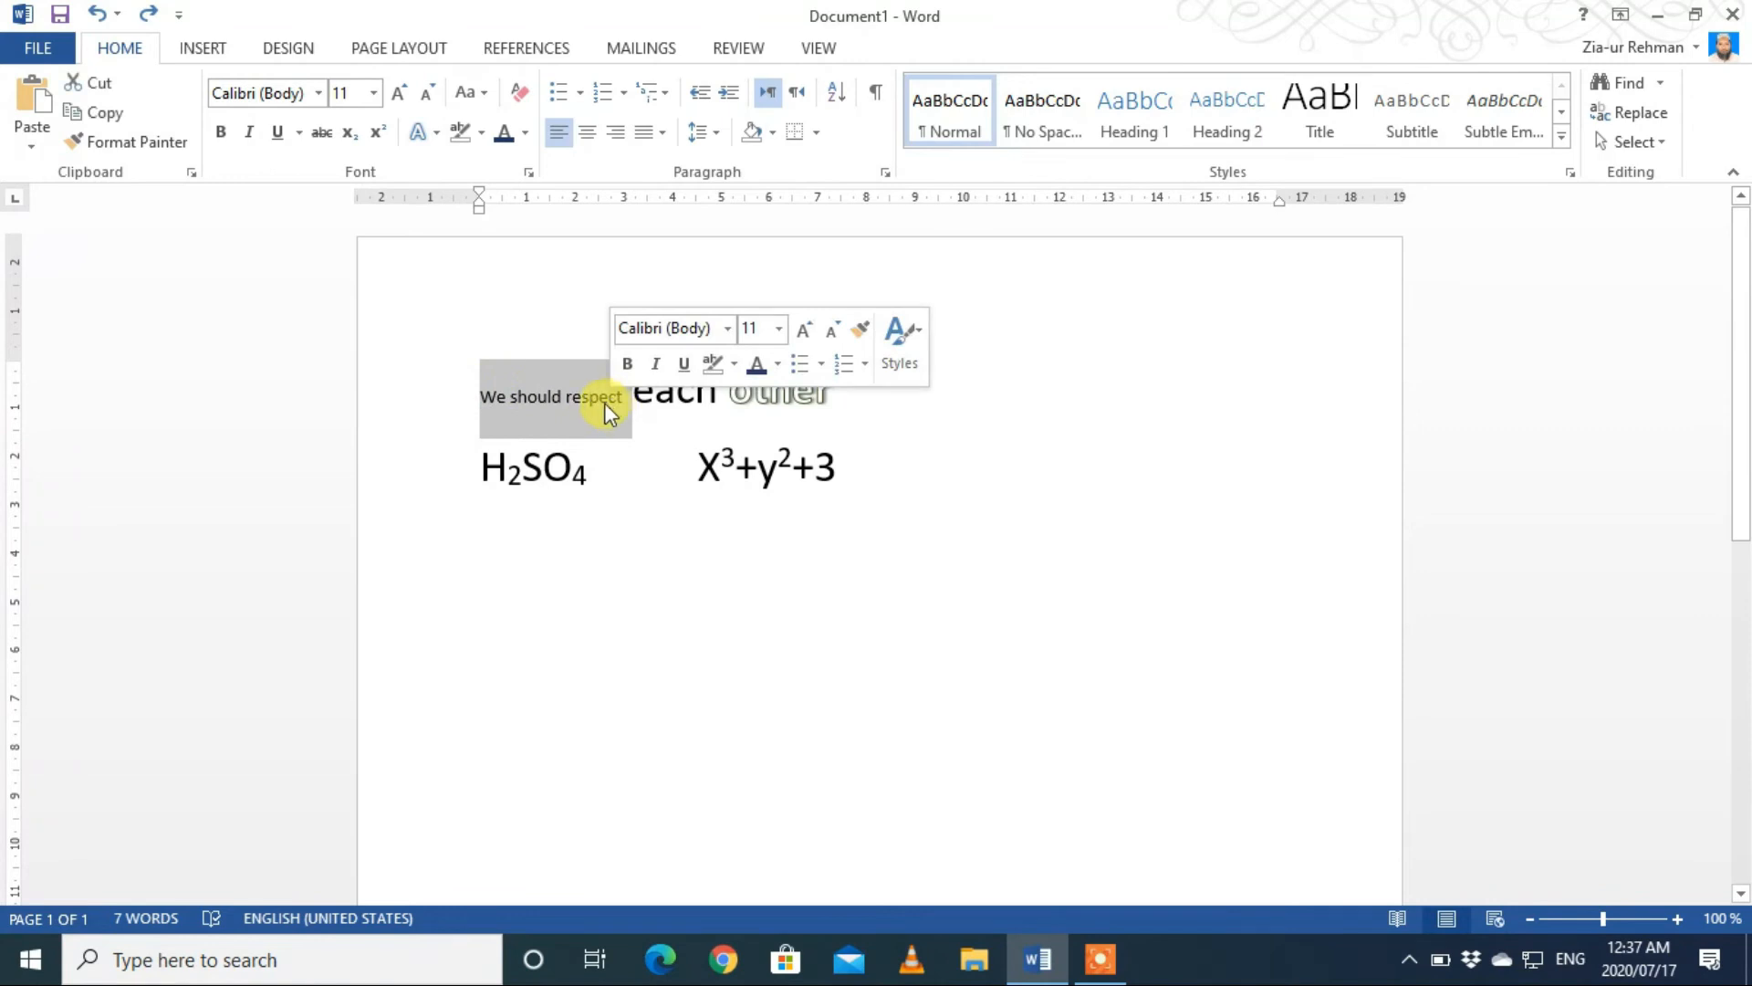
left_click(485, 94)
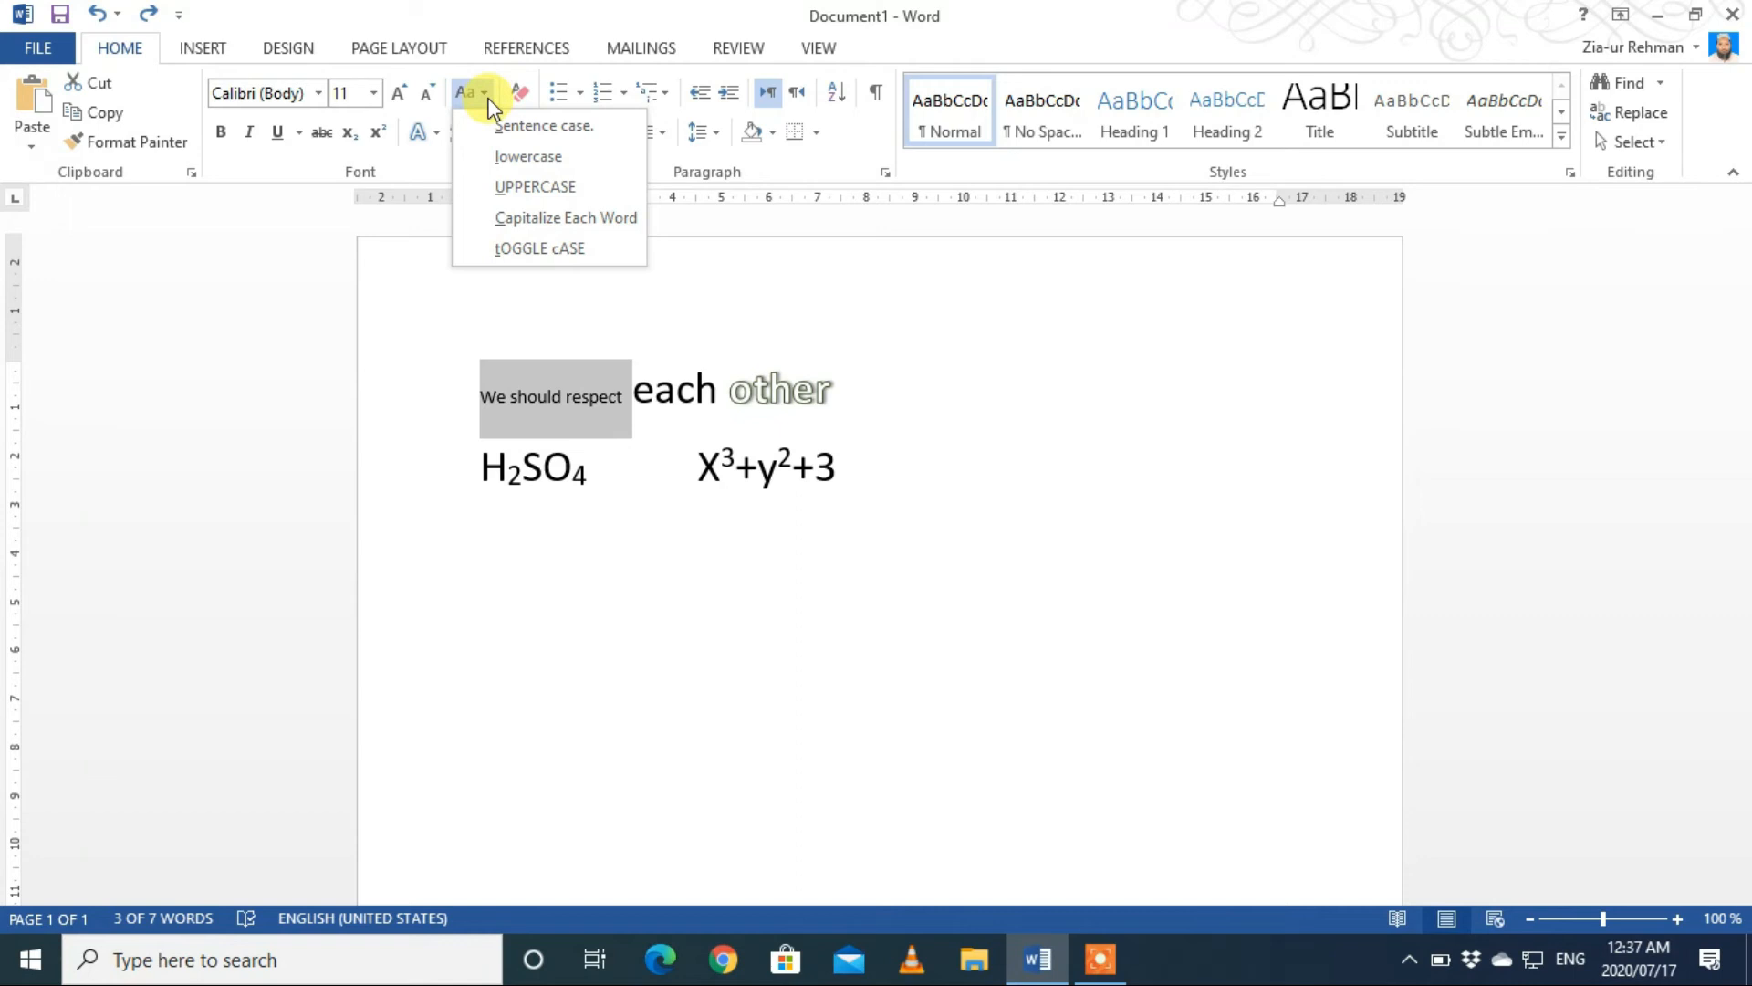
left_click(505, 157)
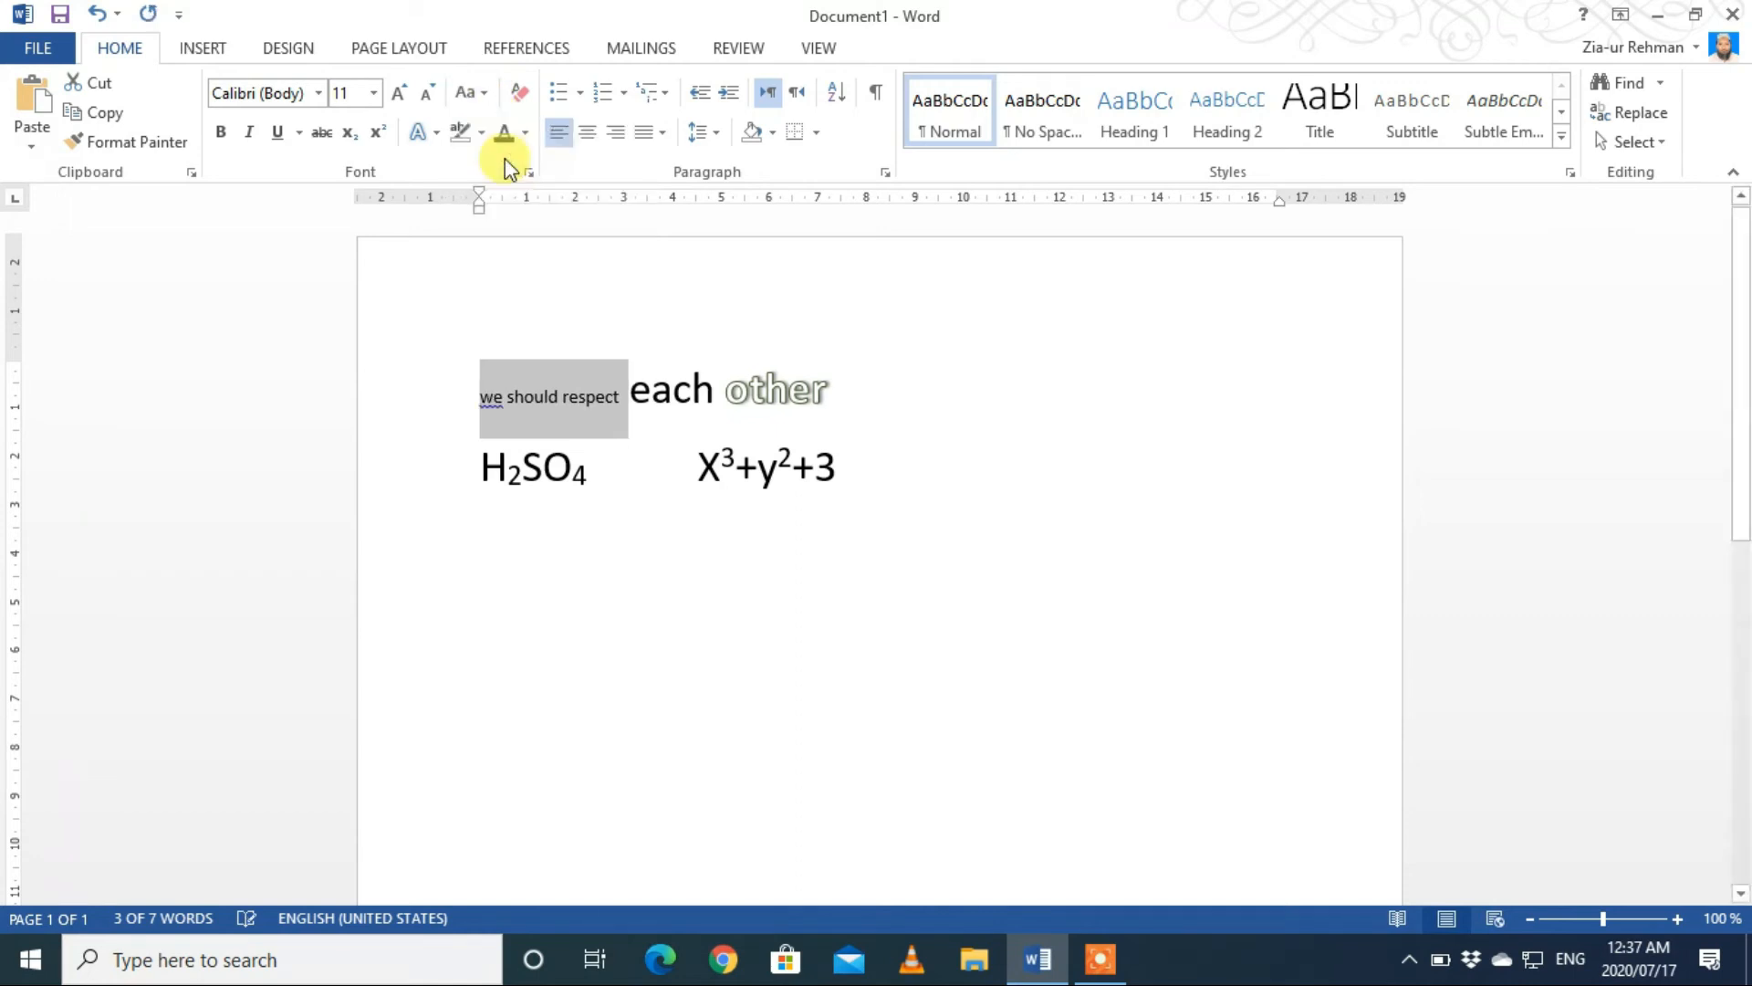
left_click(486, 96)
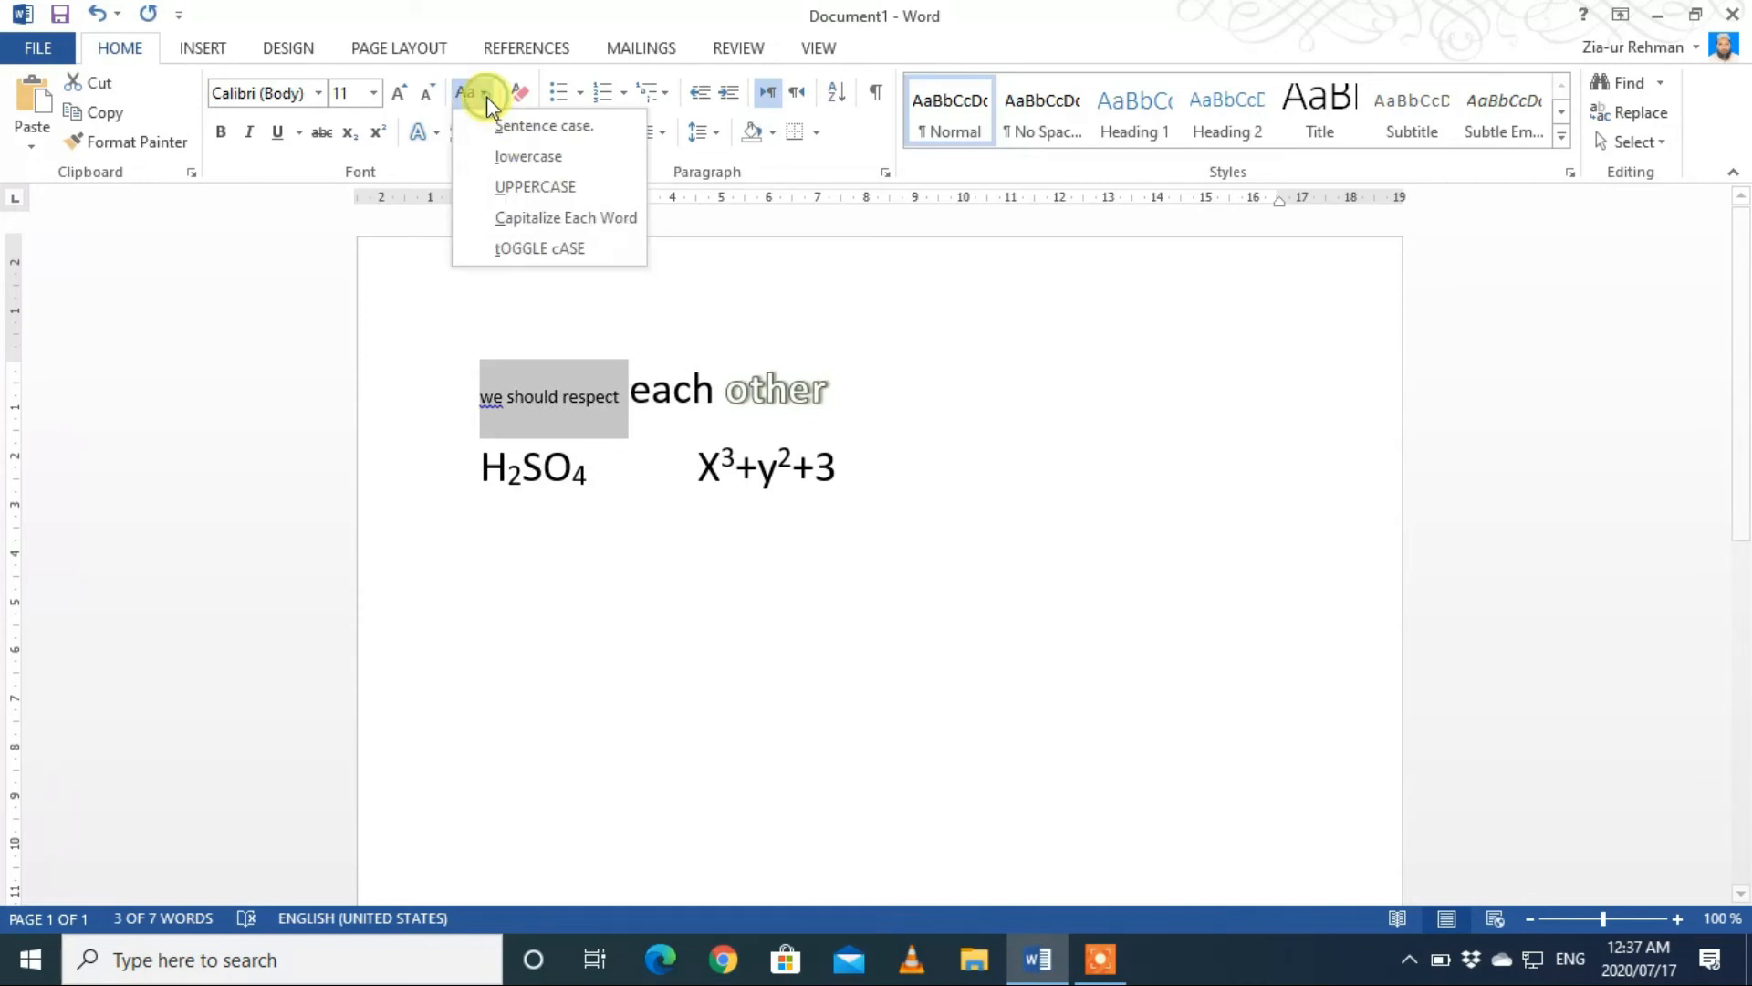
left_click(504, 189)
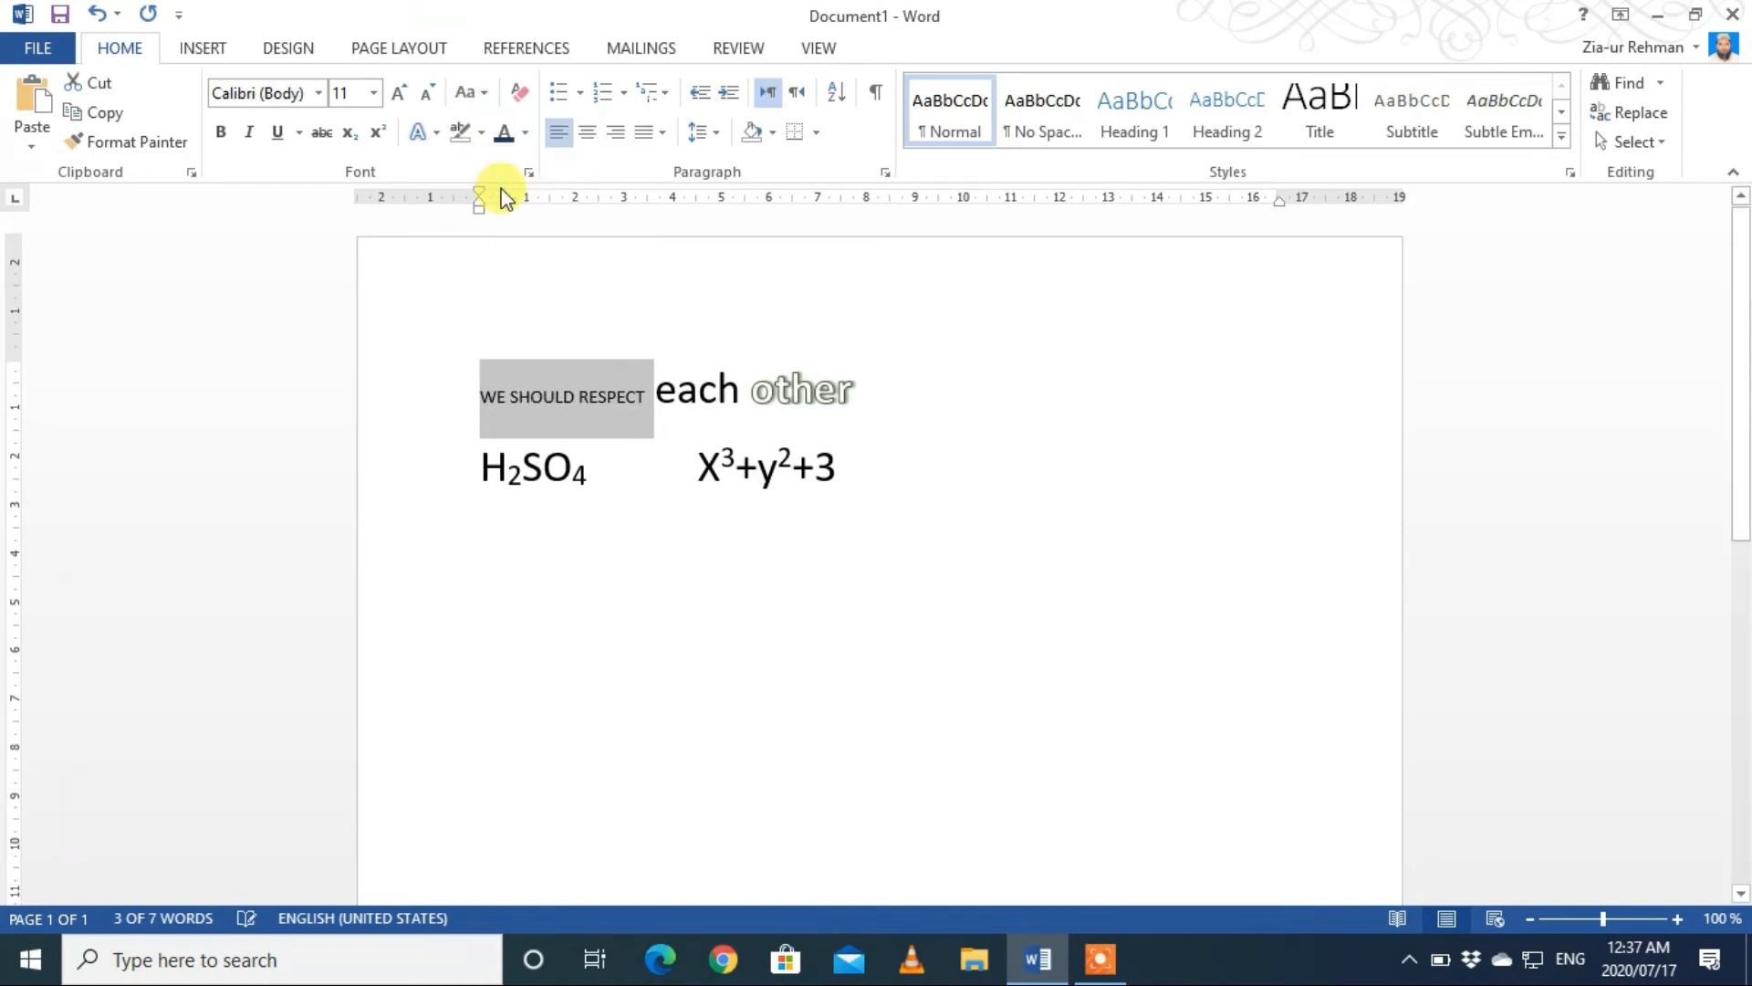
Step: Apply Capitalize Each Word to "We should respect", followed by tOGGLE cASE
left_click(486, 94)
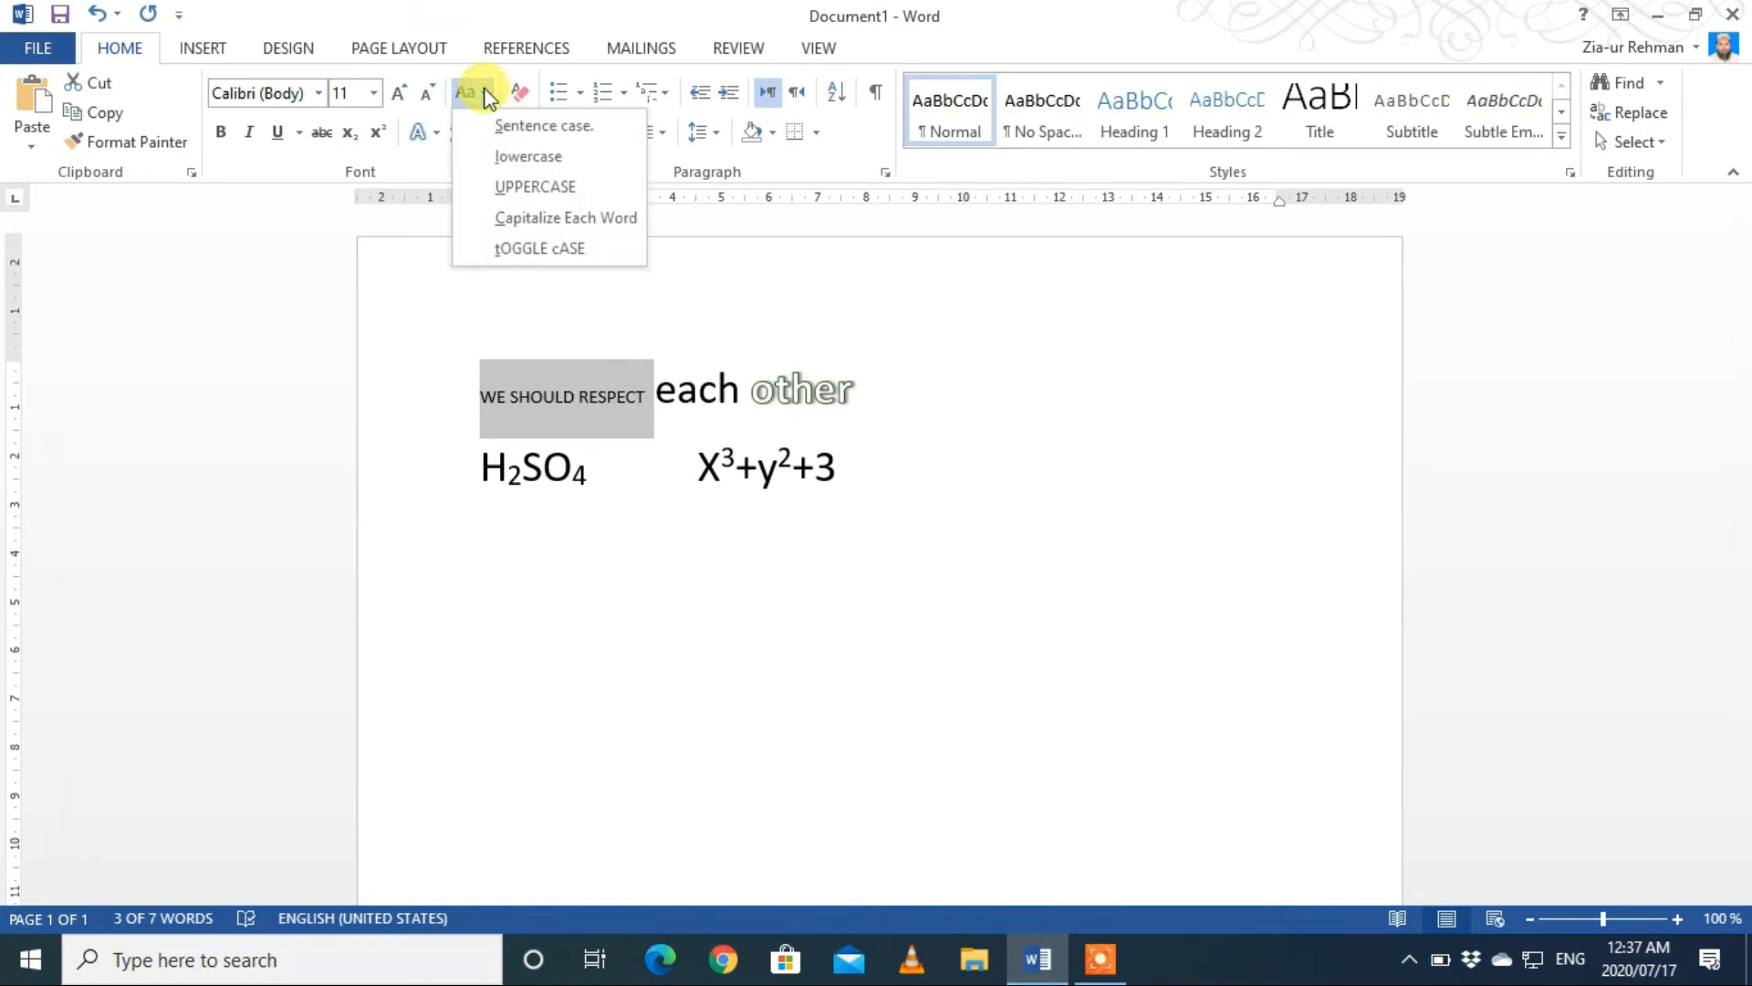
left_click(501, 225)
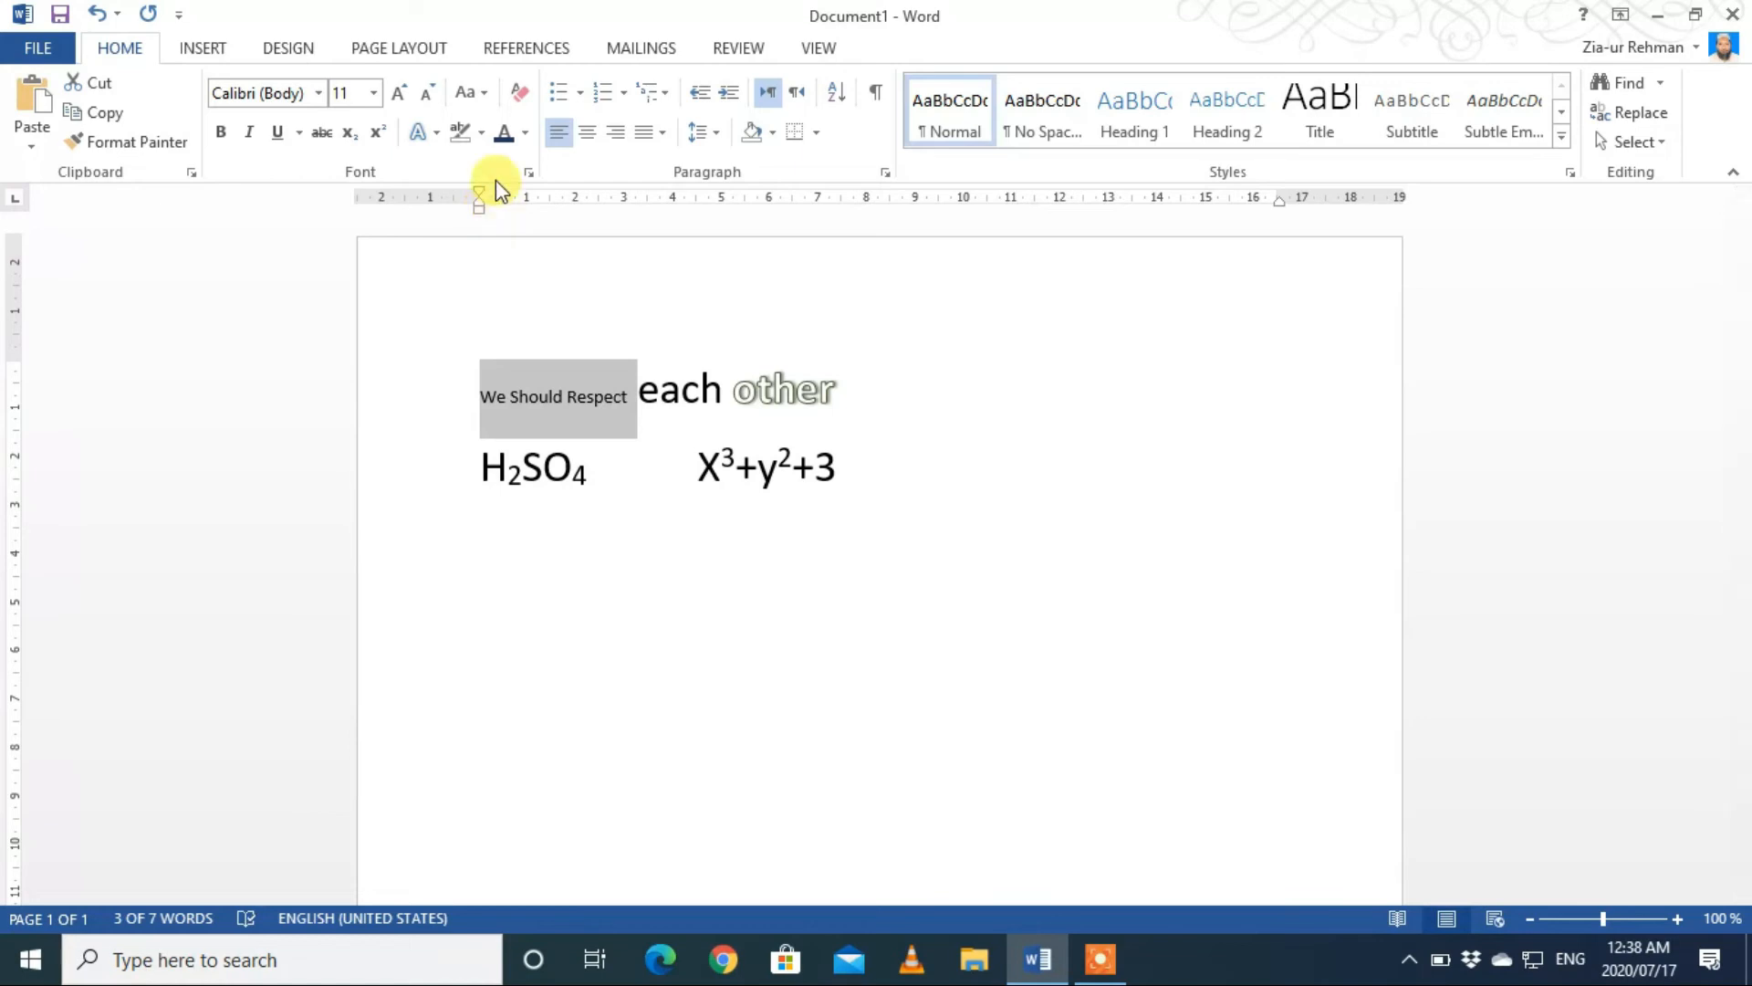
left_click(484, 95)
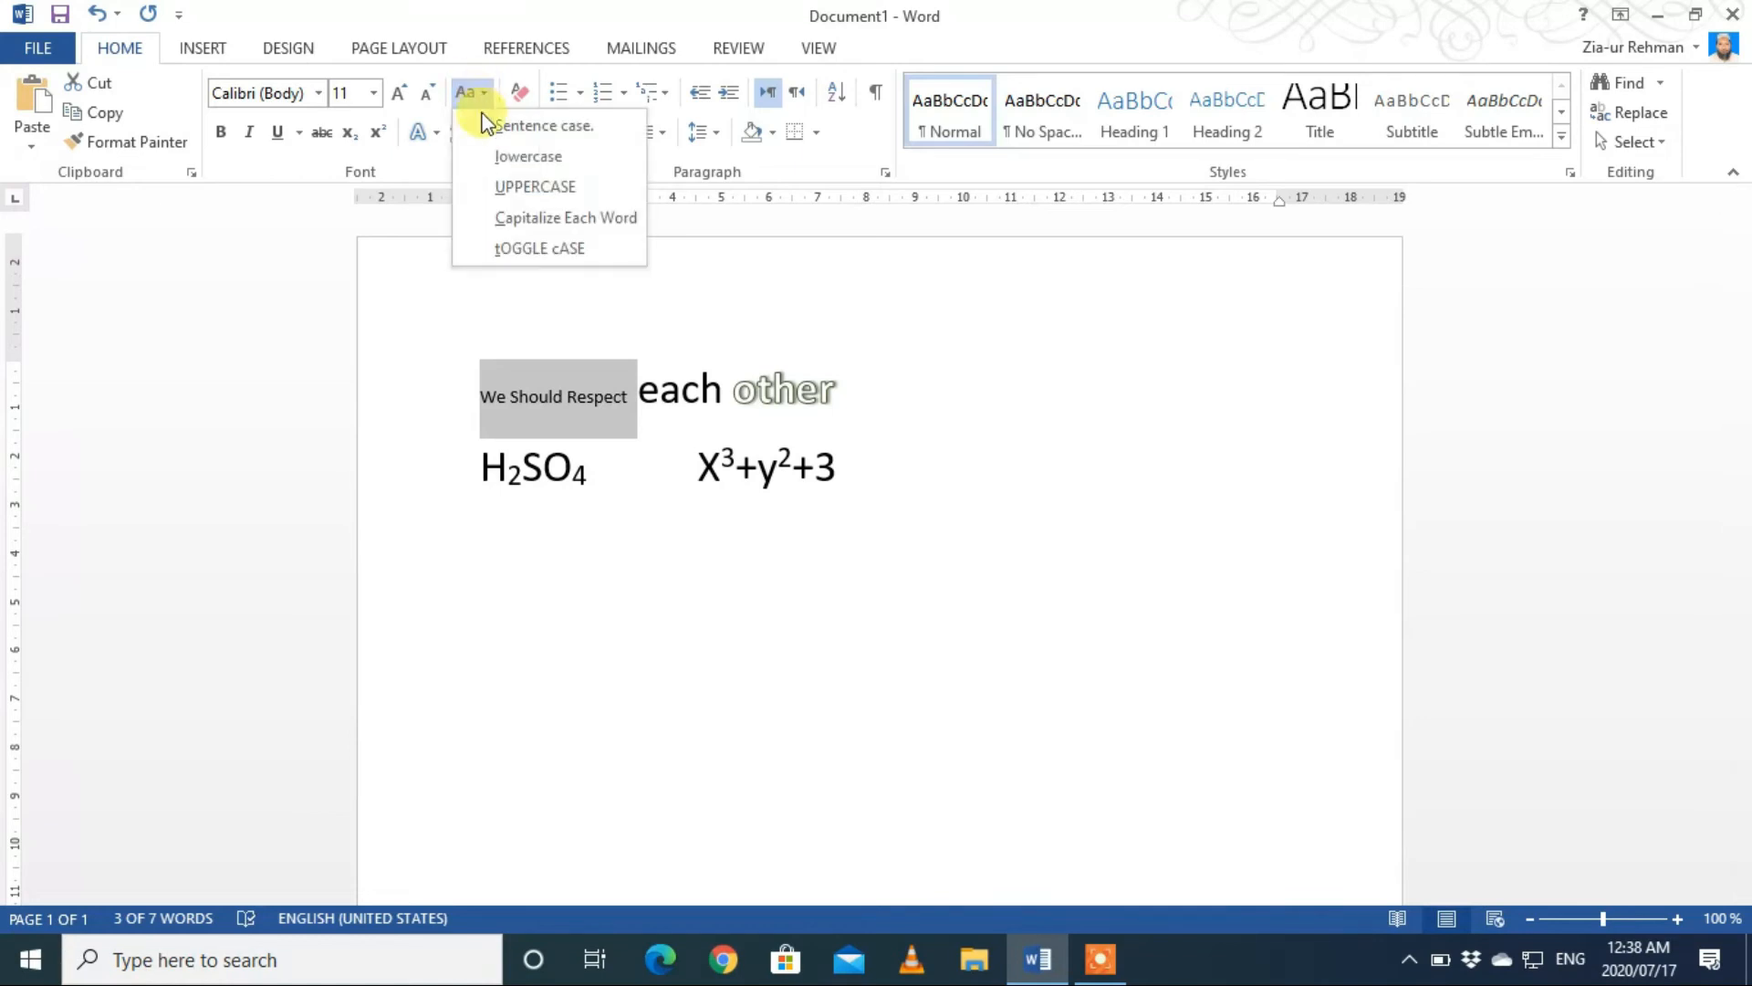
left_click(514, 251)
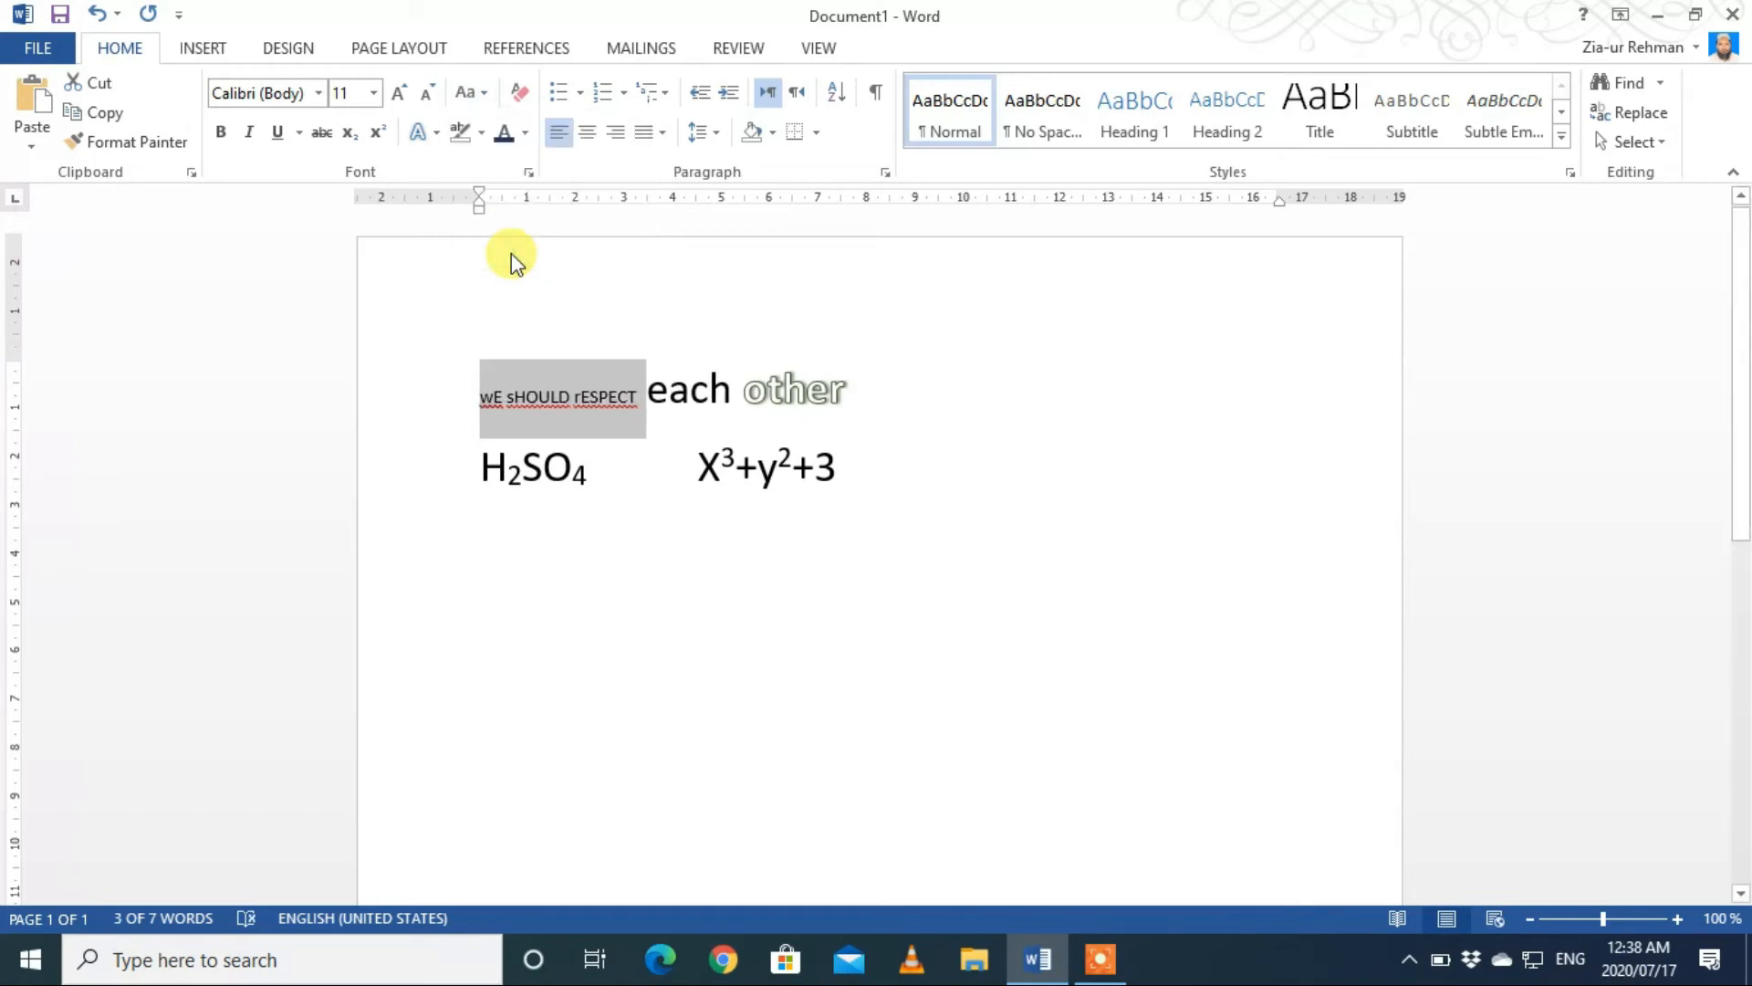
Step: Change the case of the selected words "We should respect" to Sentence case
left_click(485, 92)
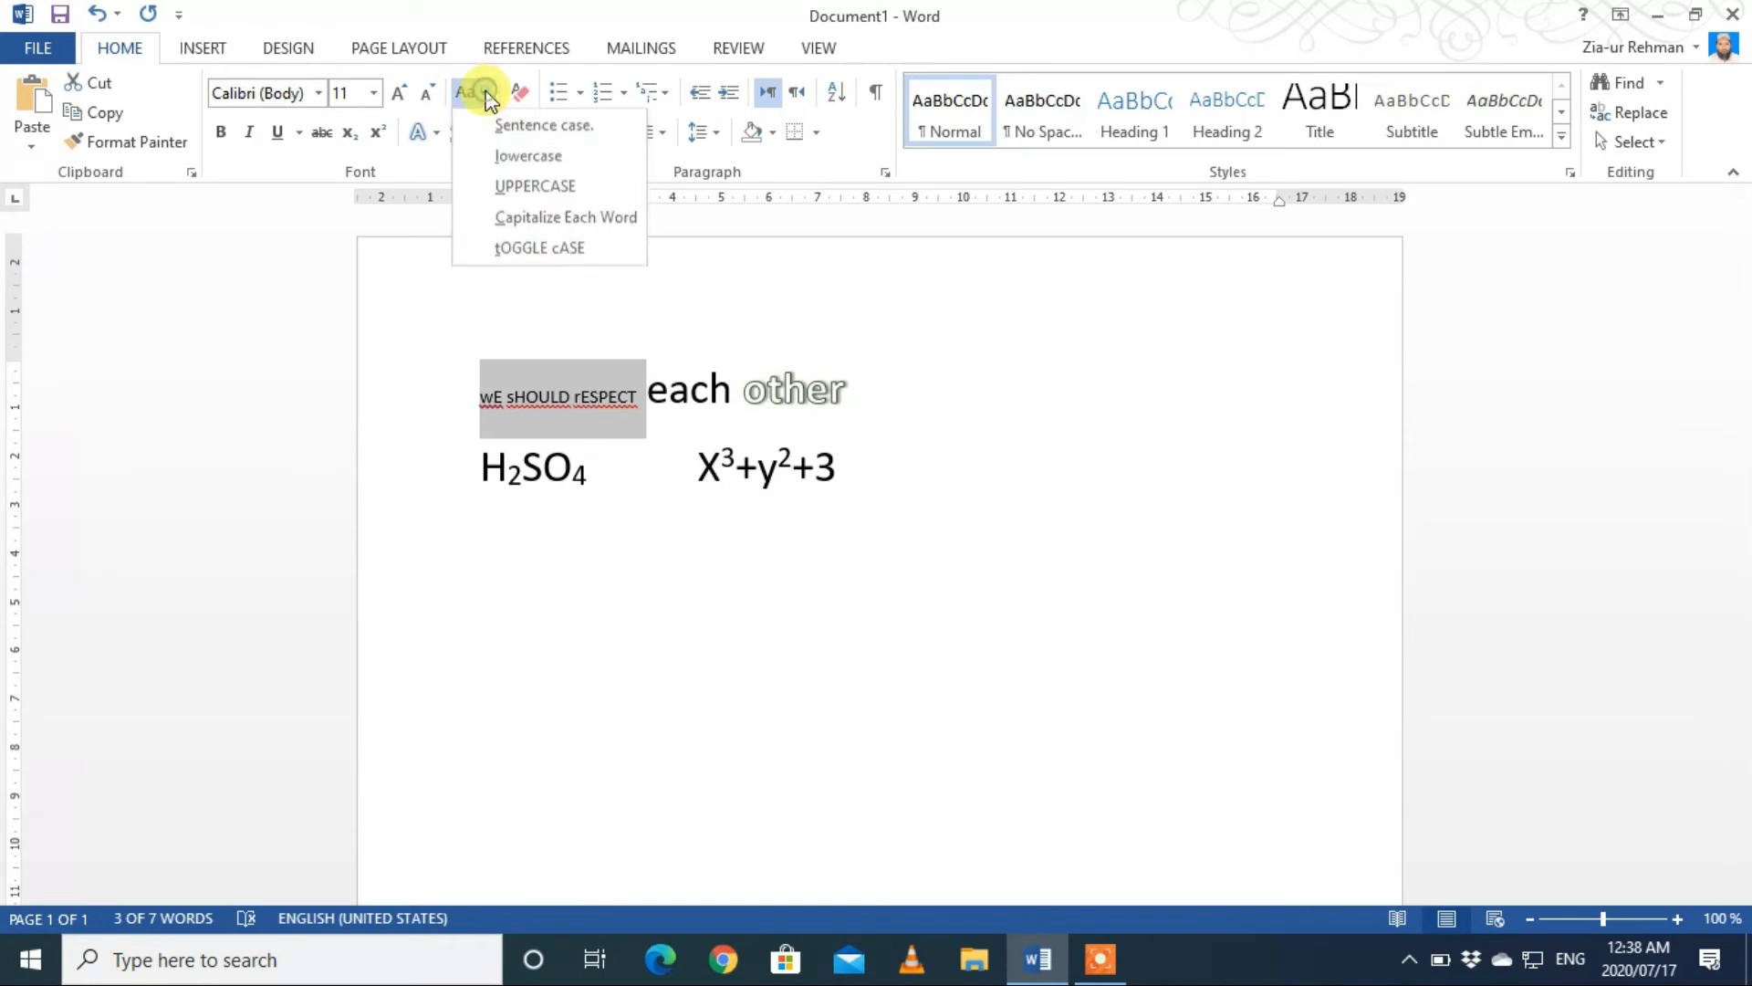
left_click(495, 124)
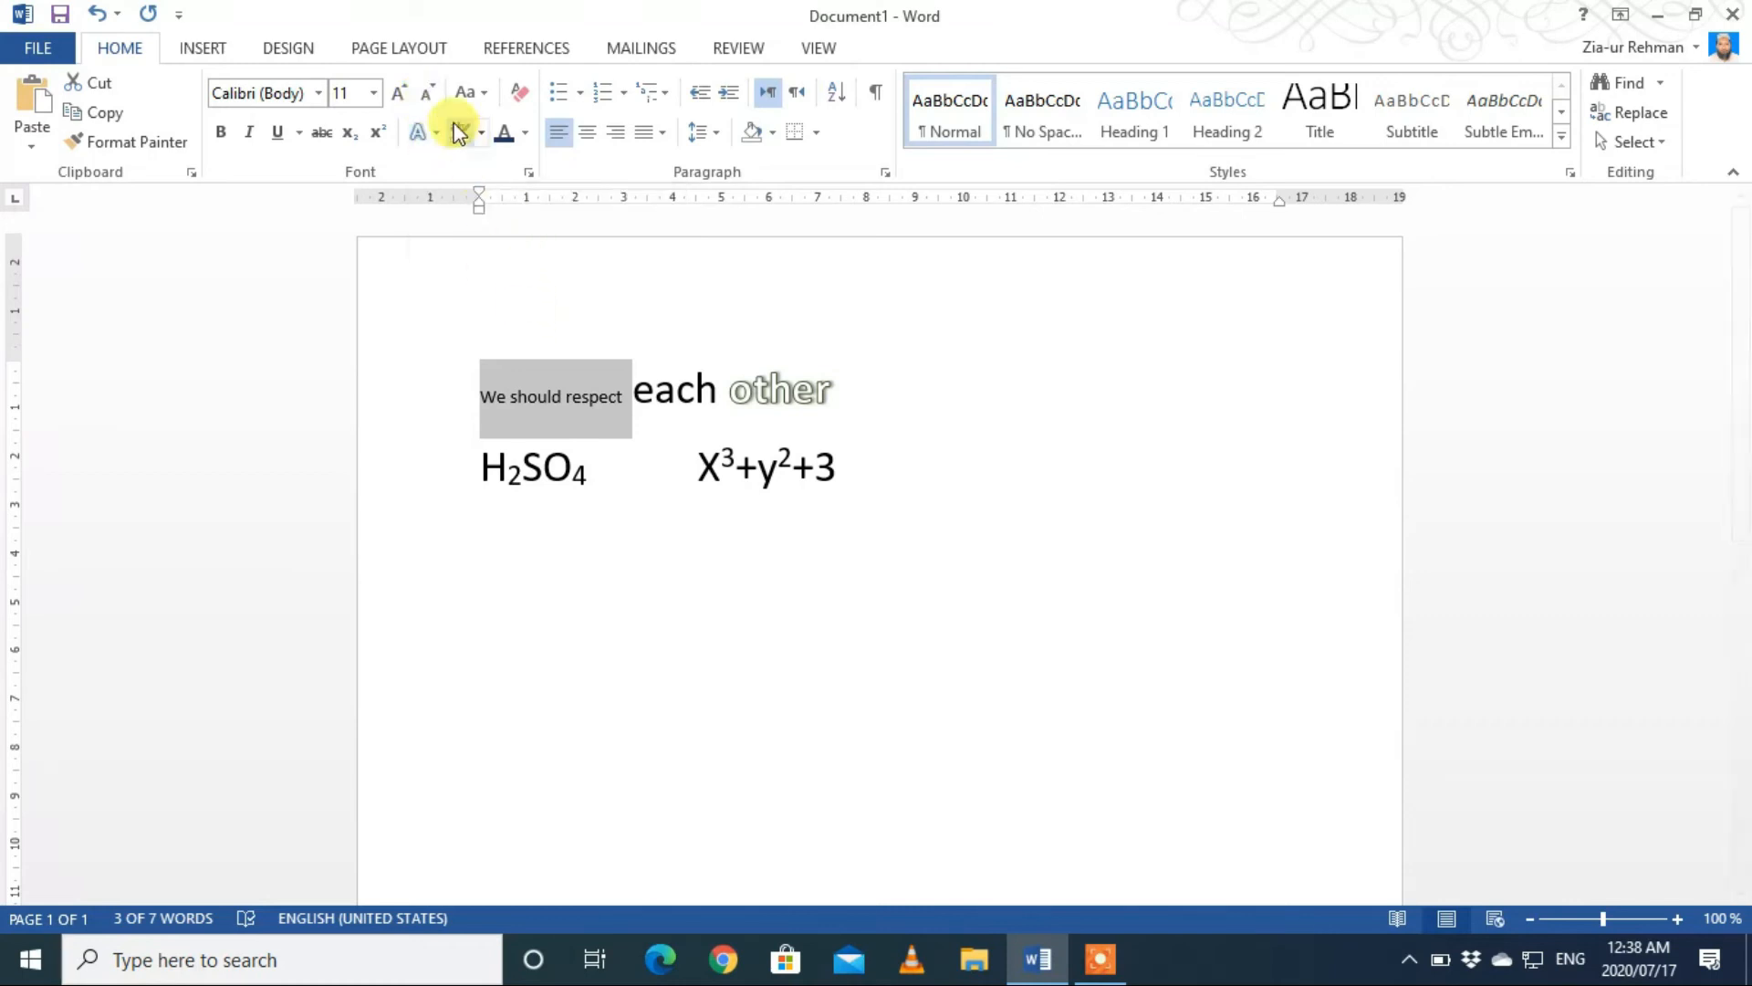
Step: Shrink "We should respect" to font size 9 and enlarge it to 20 with Decrease and Increase Font Size
left_click(433, 95)
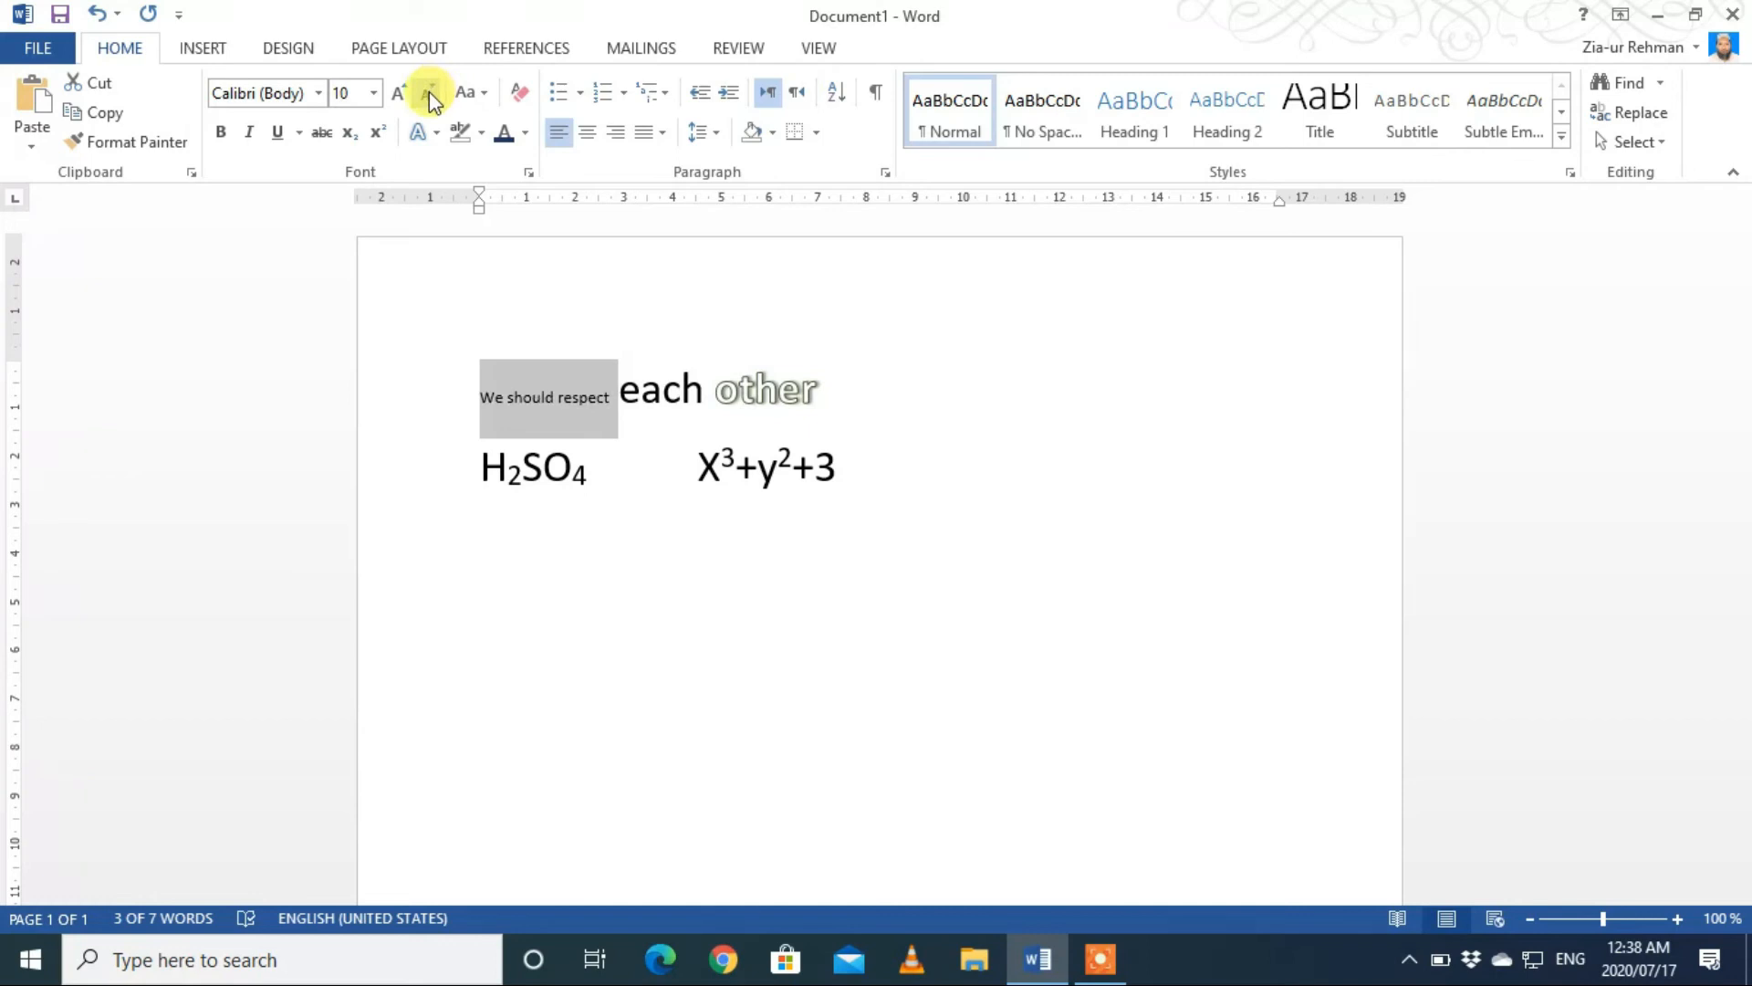
left_click(433, 95)
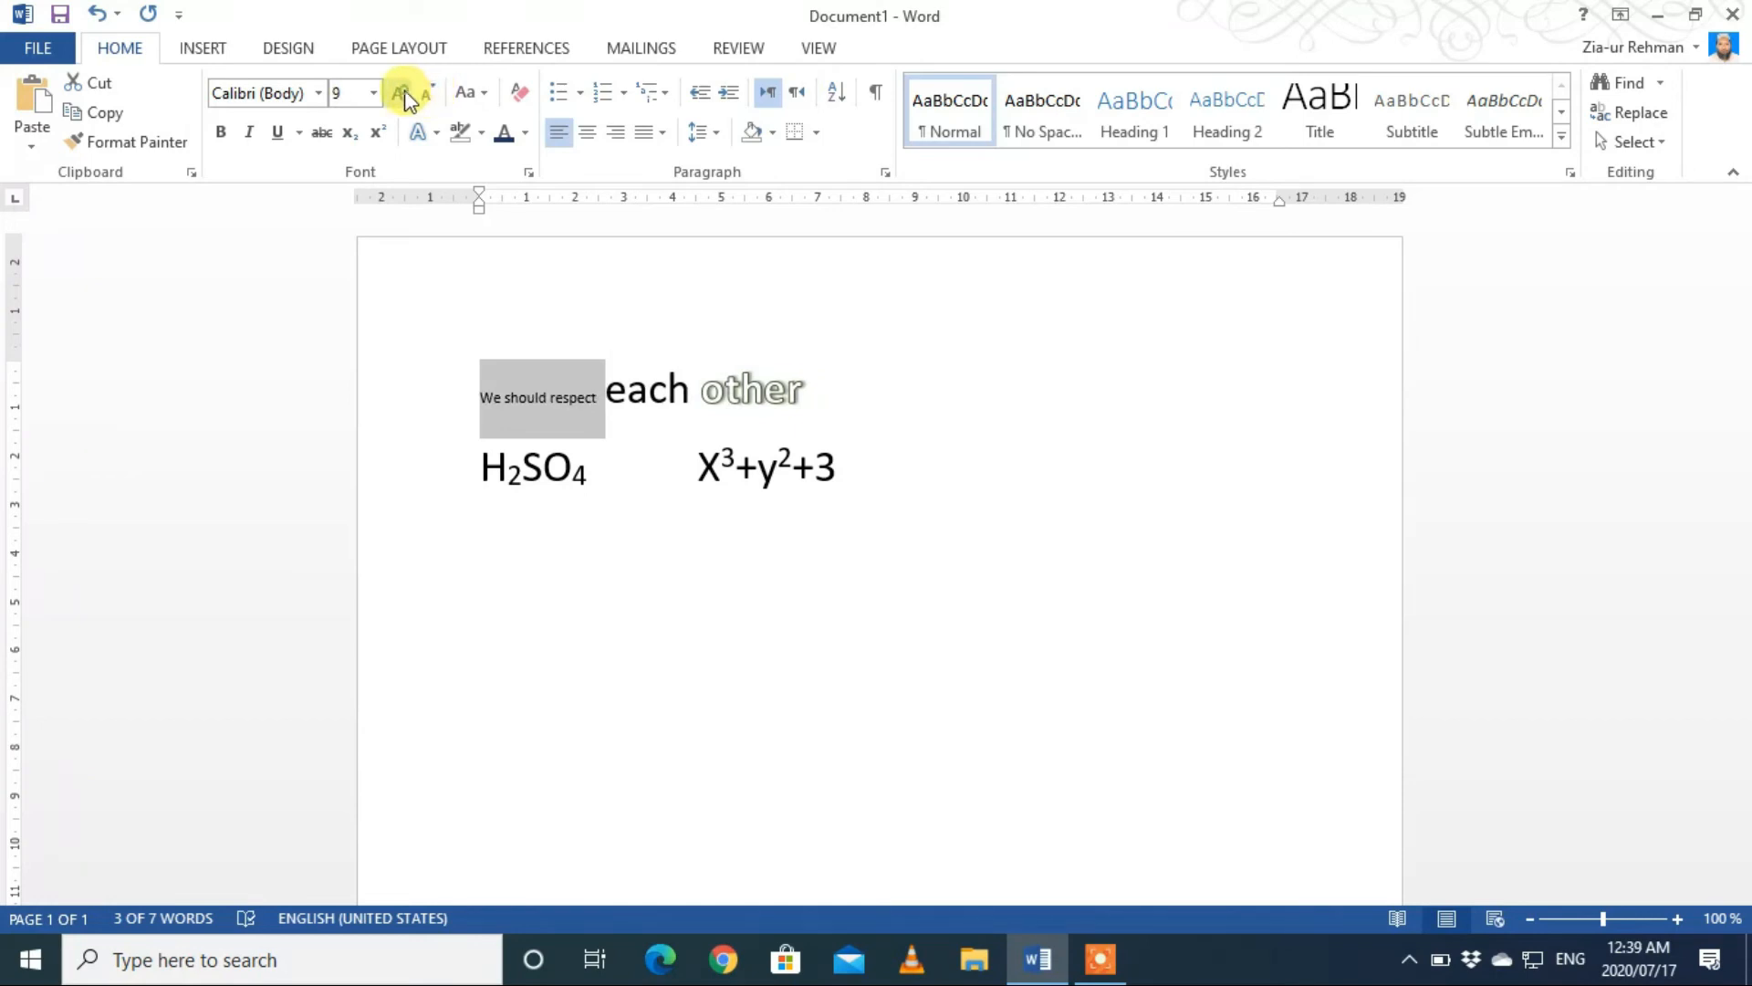
left_click(403, 94)
left_click(403, 94)
left_click(403, 94)
left_click(403, 94)
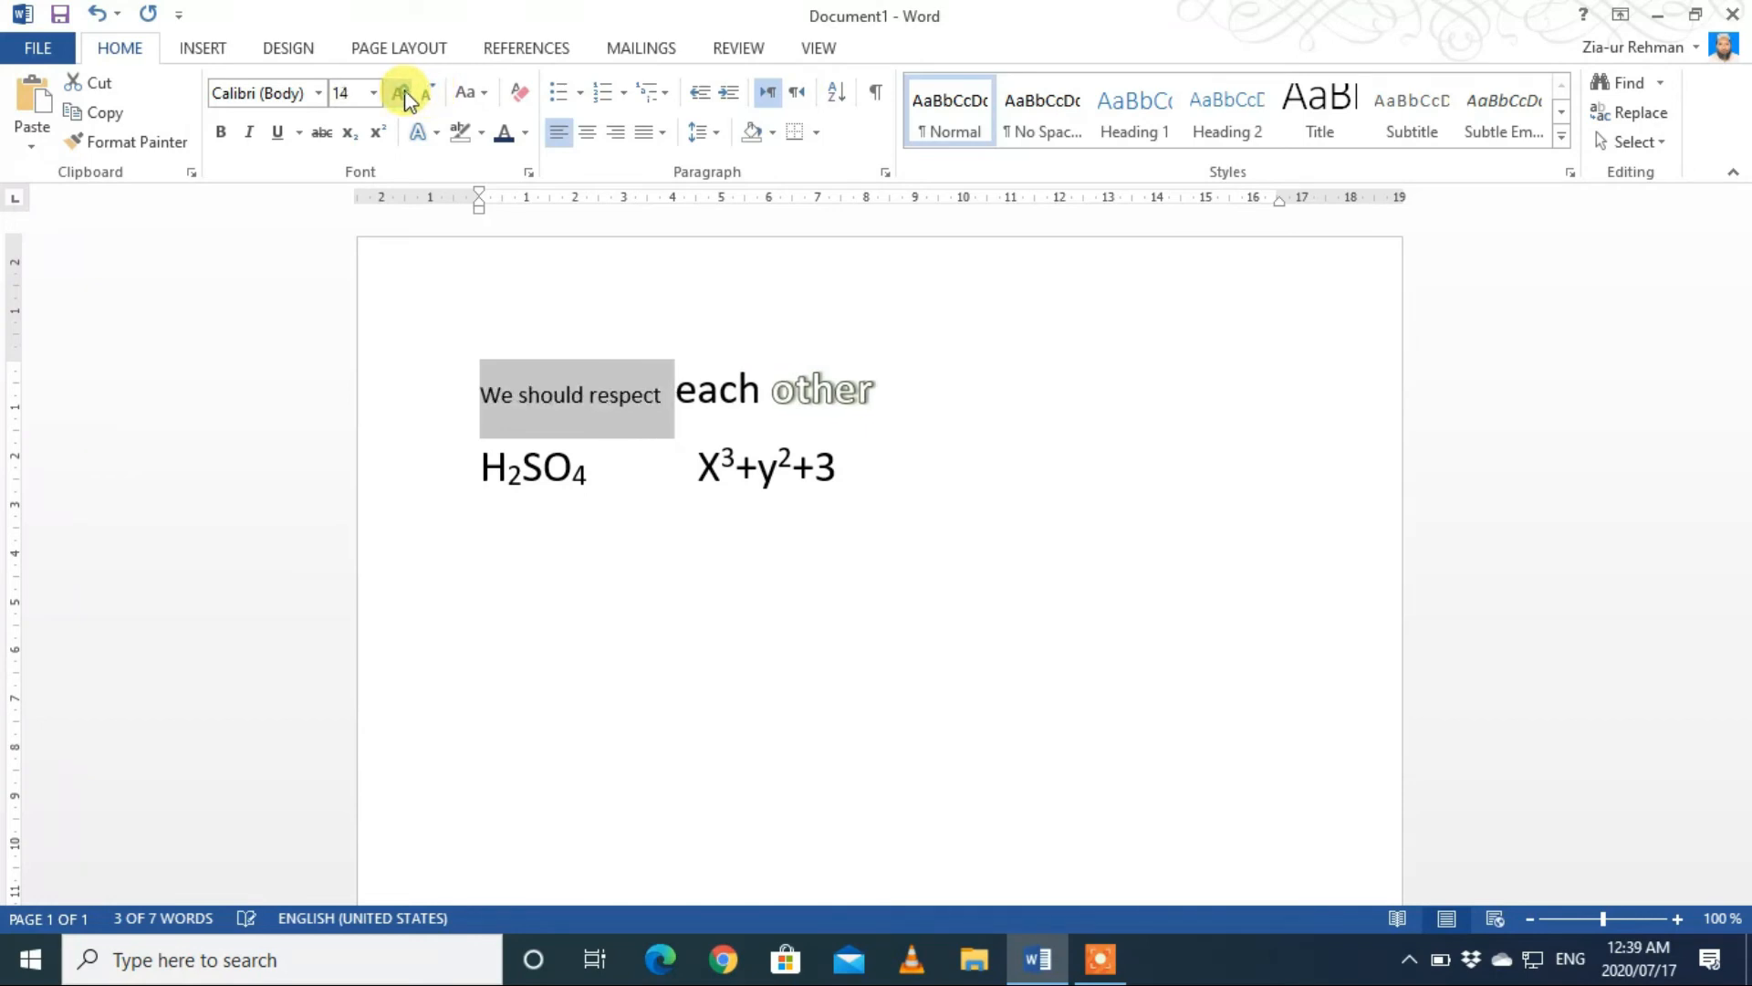
left_click(402, 94)
left_click(403, 94)
left_click(402, 94)
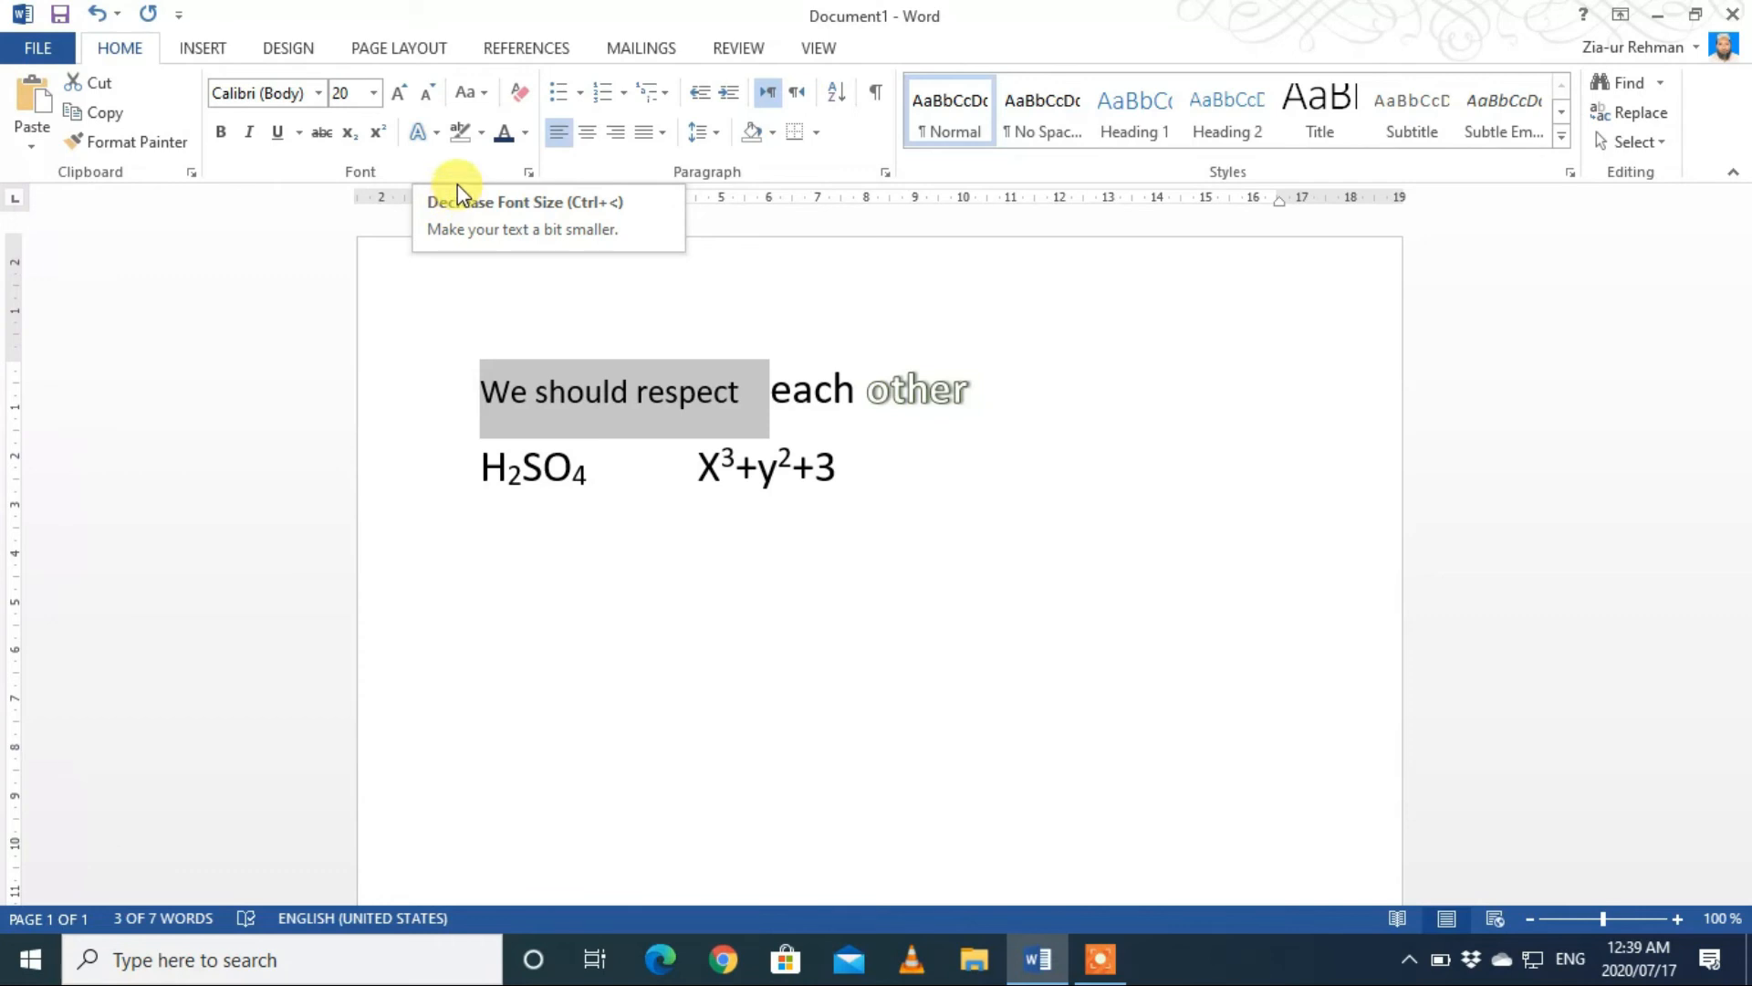
Step: Enlarge "We should respect" in one-point increments to size 22 and reduce it back to 20
key("ctrl+bracketright")
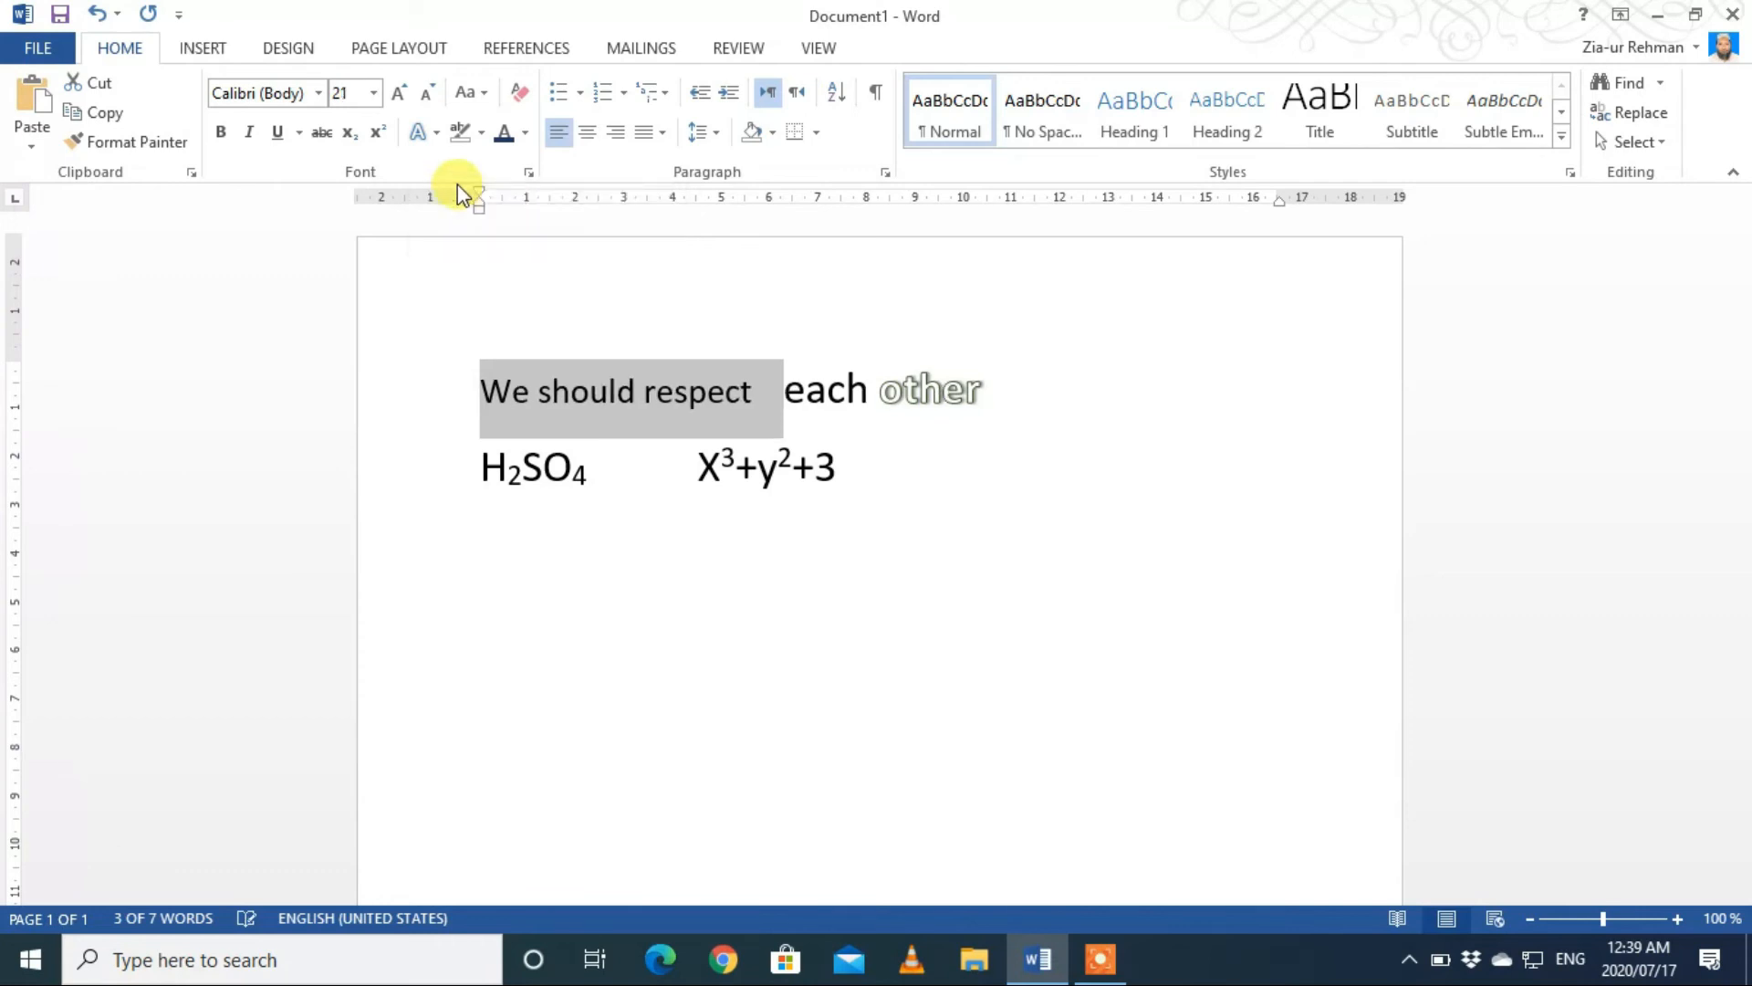
key("ctrl+bracketright")
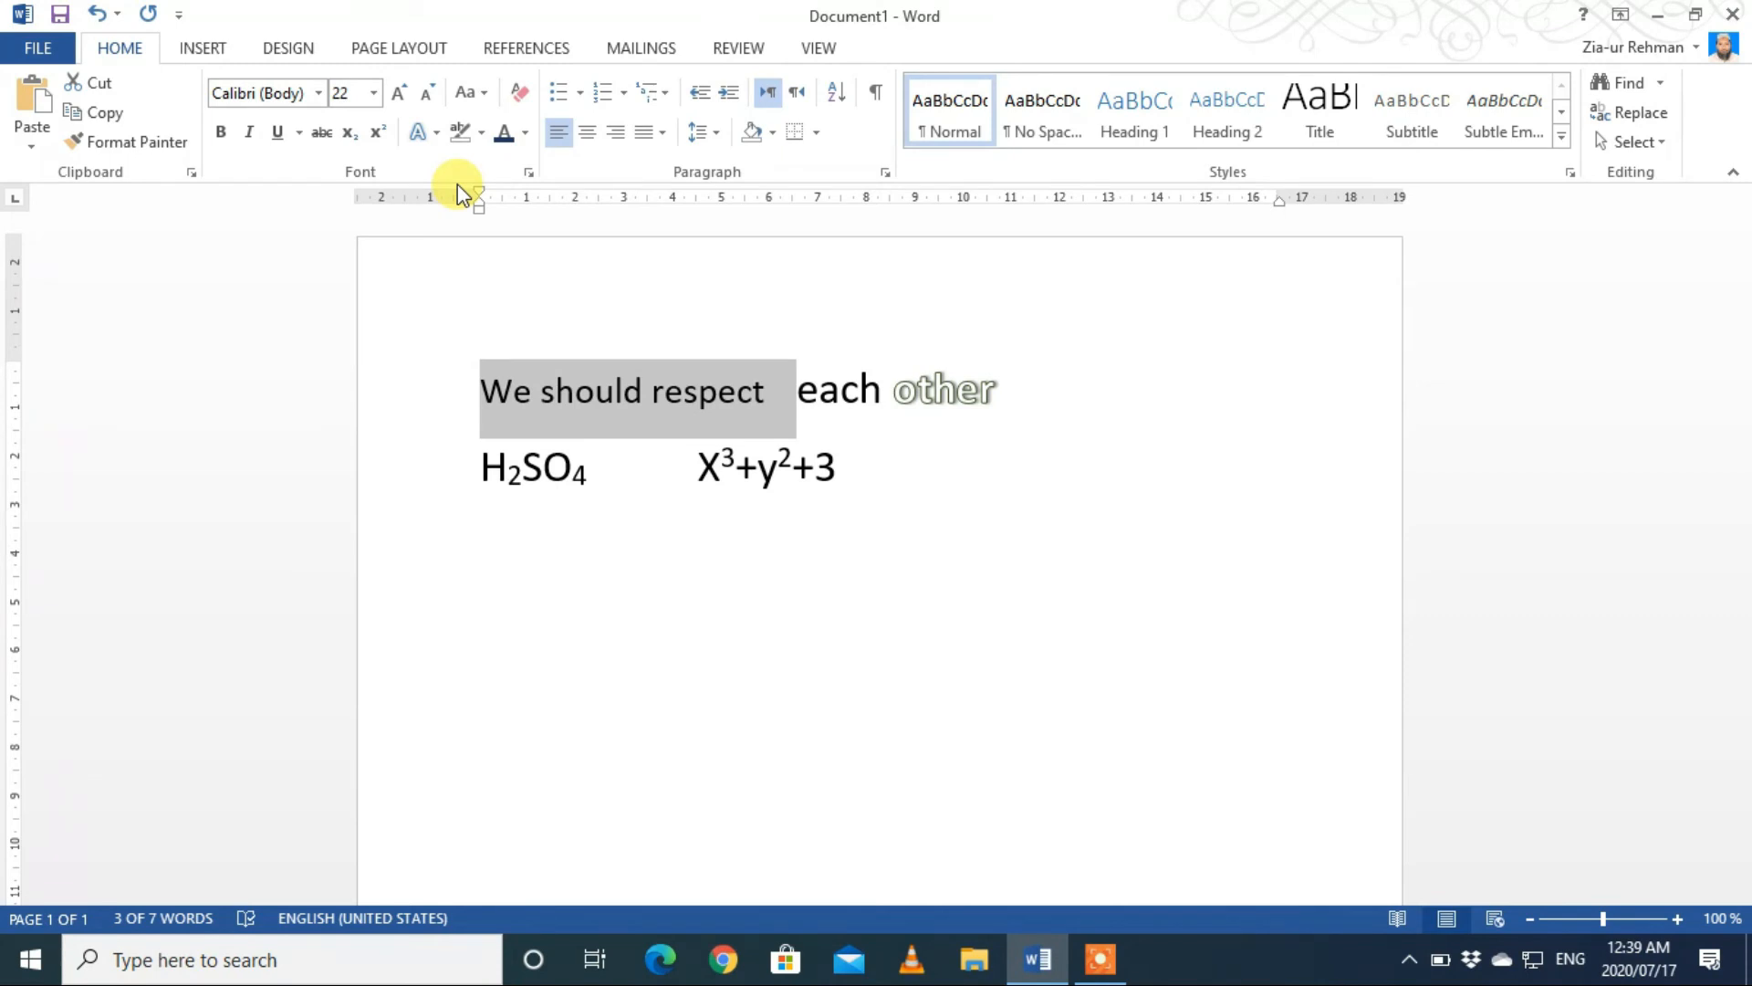
key("ctrl+bracketleft")
key("ctrl+bracketleft")
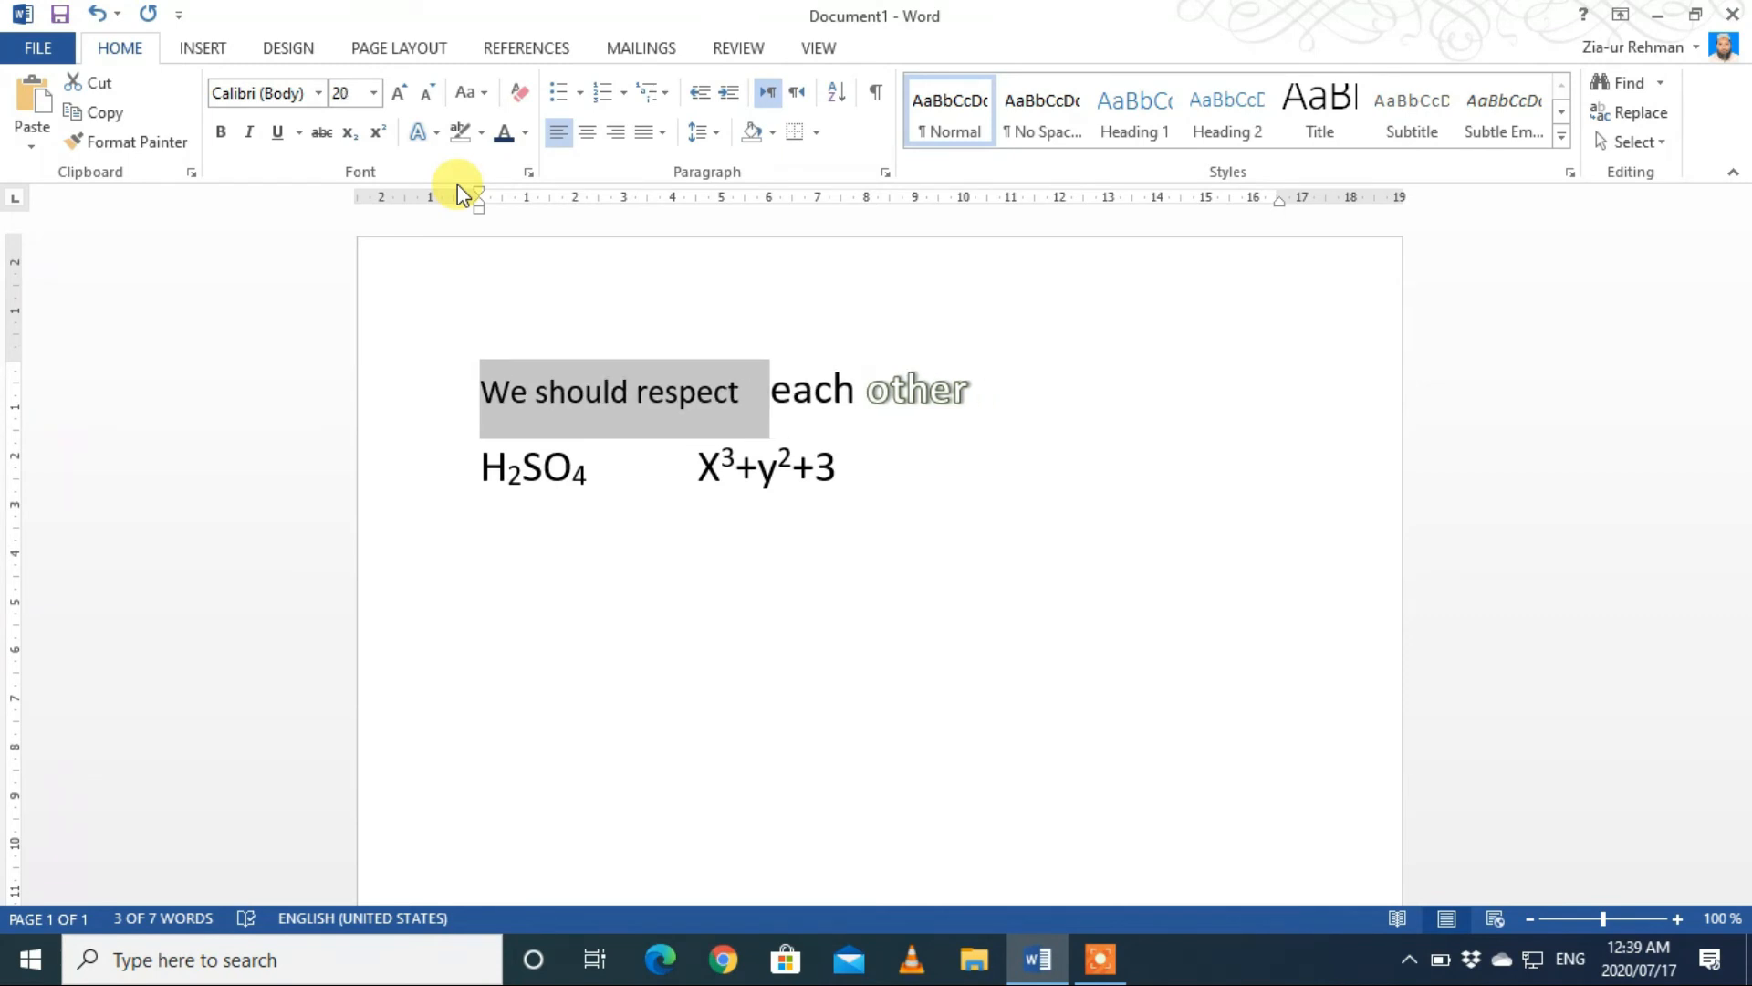
Step: Raise "We should respect" to size 22 again and lower it in one-point increments to 18
key("ctrl+bracketright")
key("ctrl+bracketright")
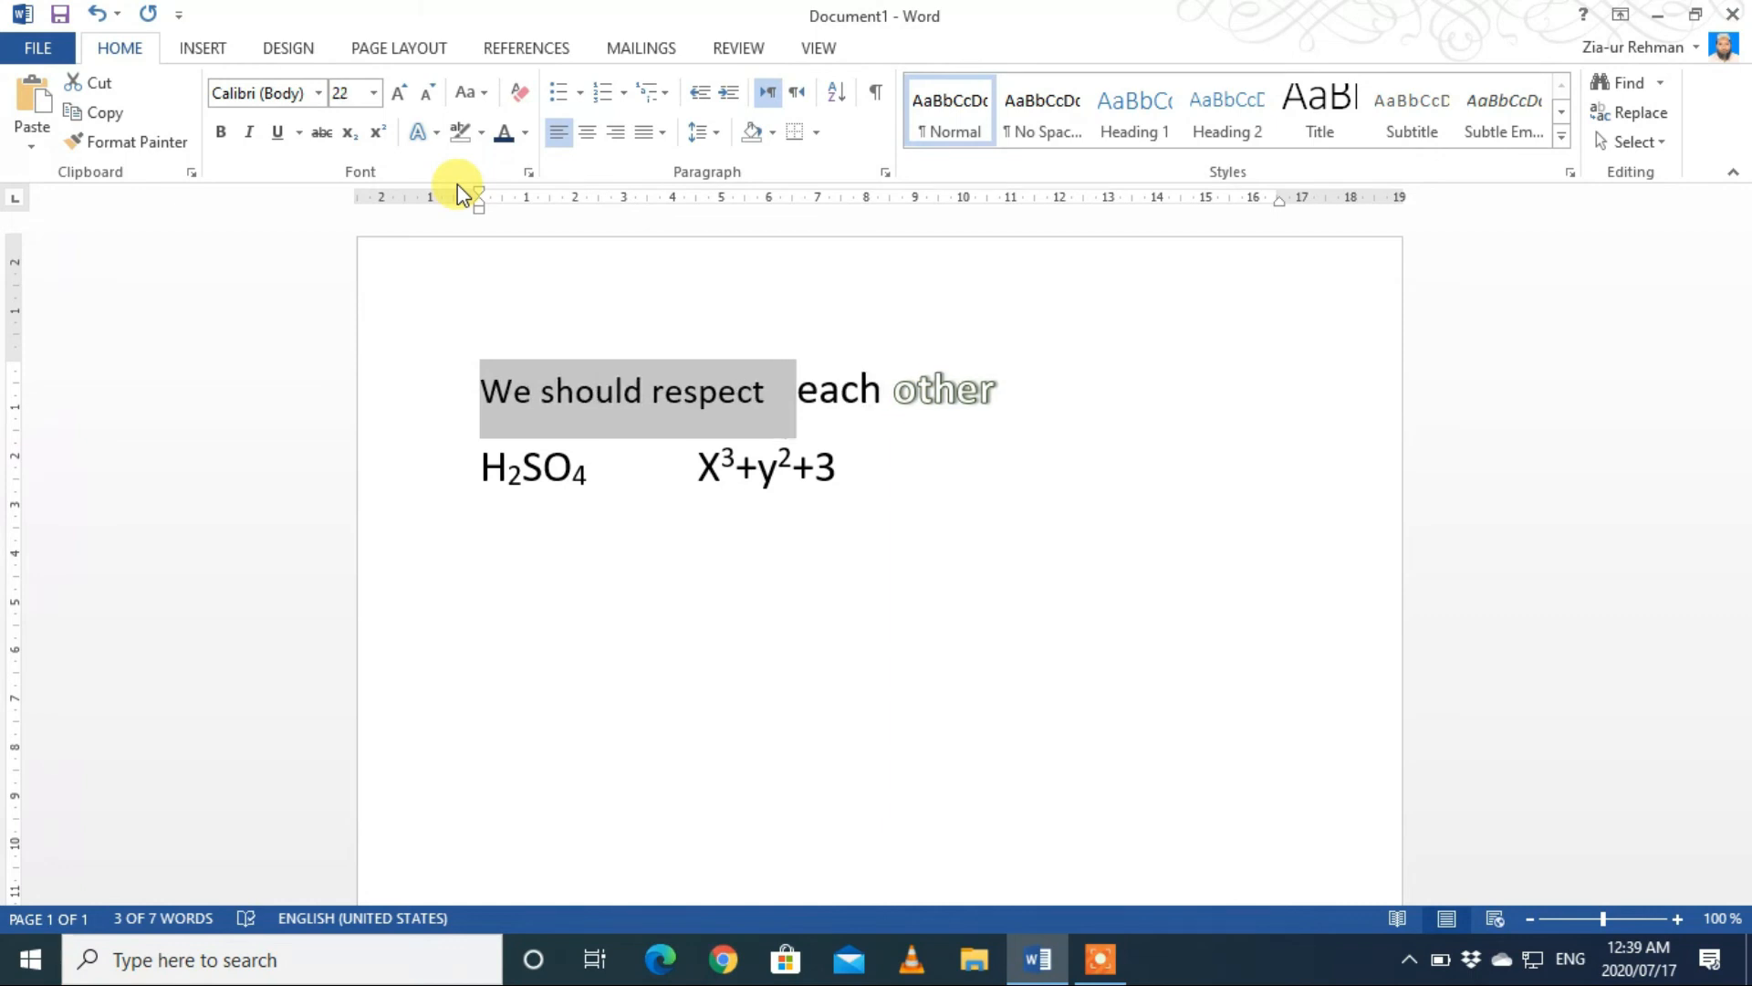
key("ctrl+bracketleft")
key("ctrl+bracketleft")
key("ctrl+bracketleft")
key("ctrl+bracketleft")
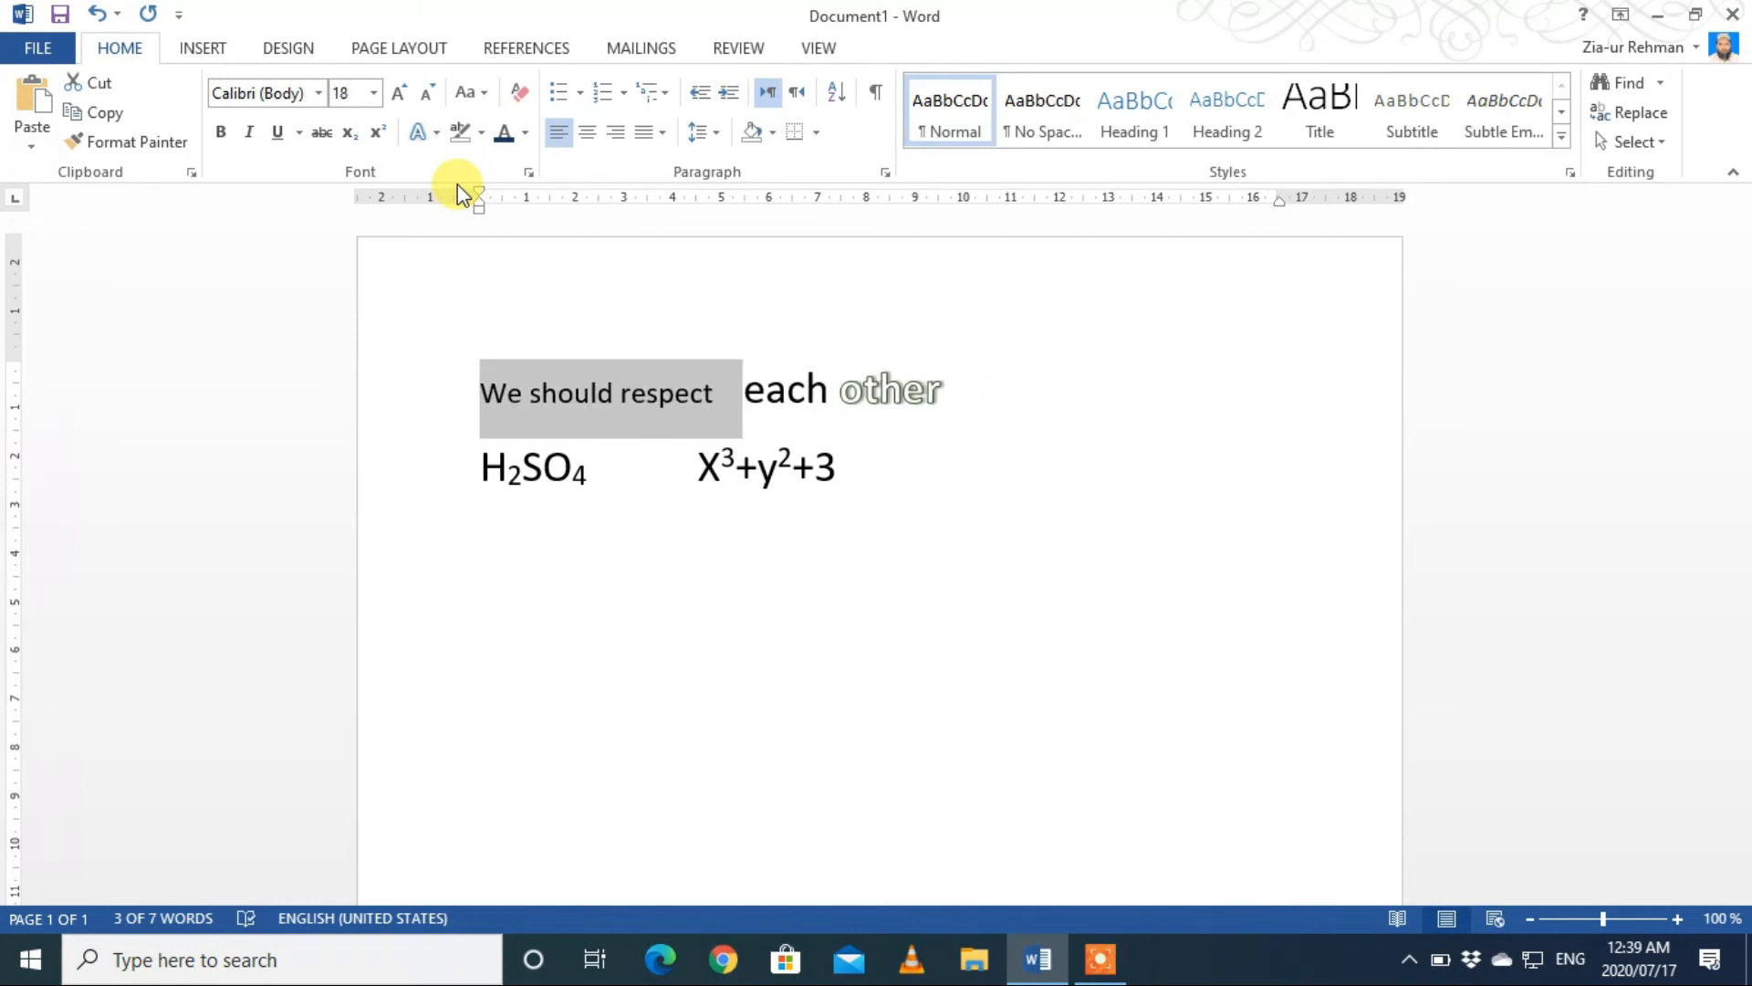
Step: Grow "We should respect" to font size 24 and shrink it to 20 through the preset sizes
left_click(403, 93)
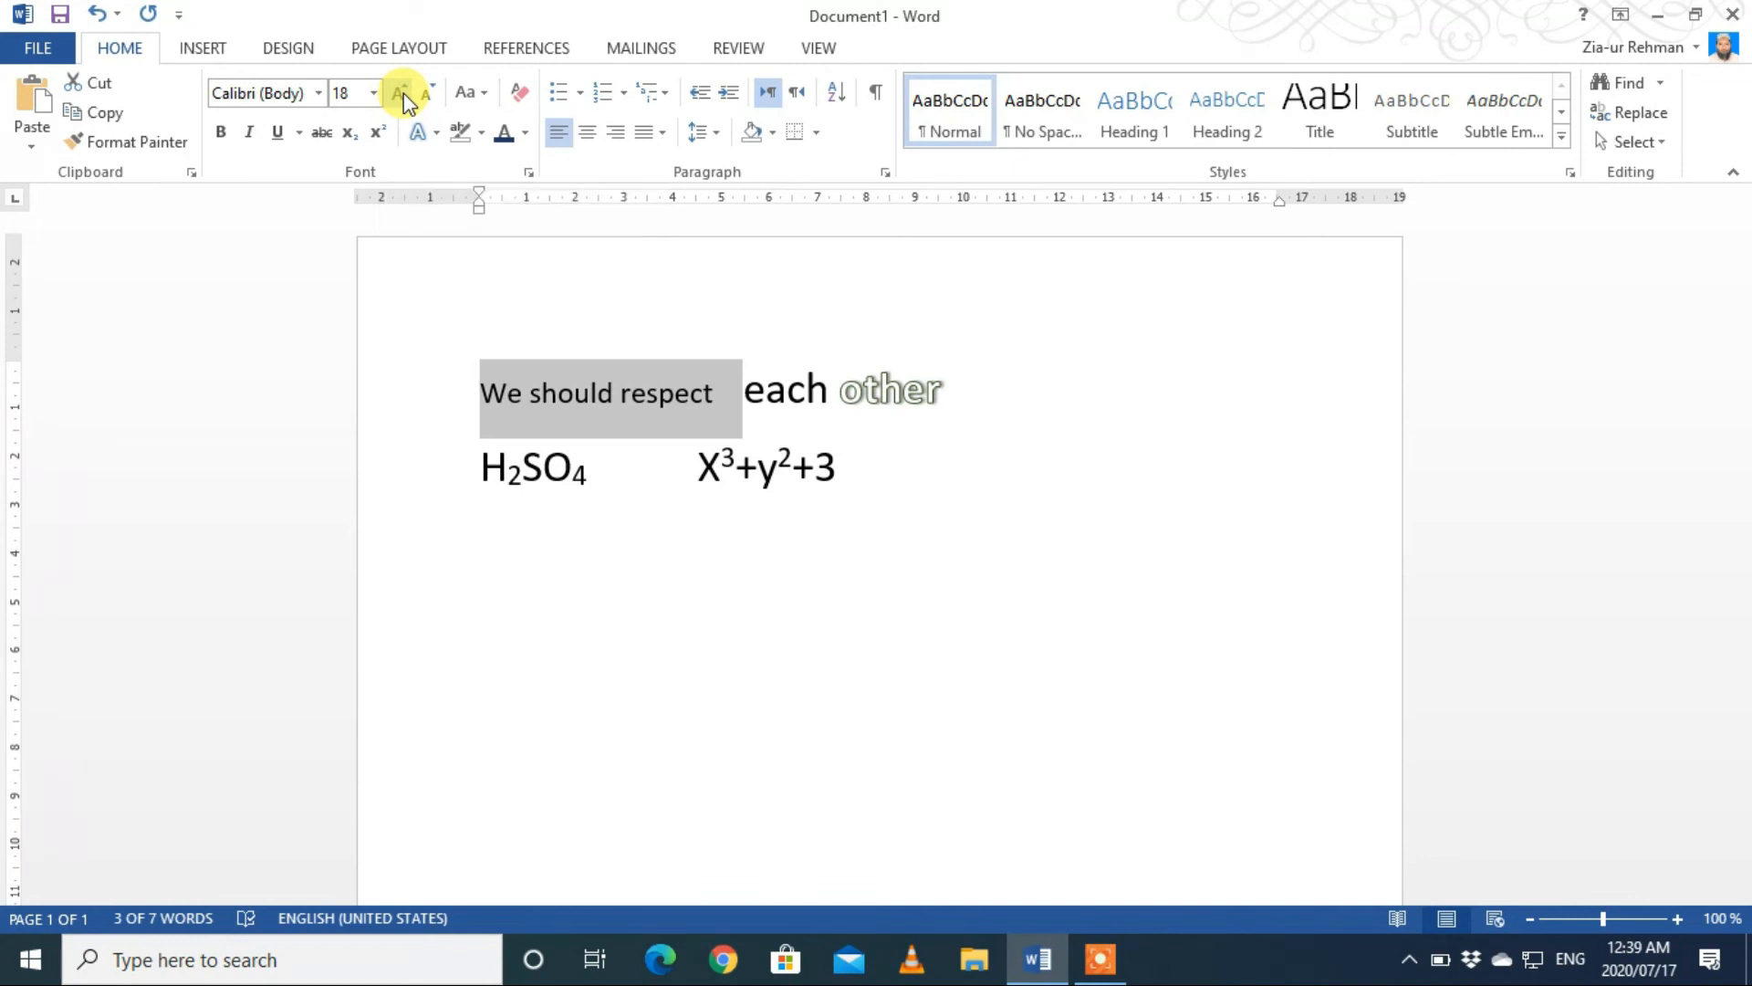
left_click(404, 93)
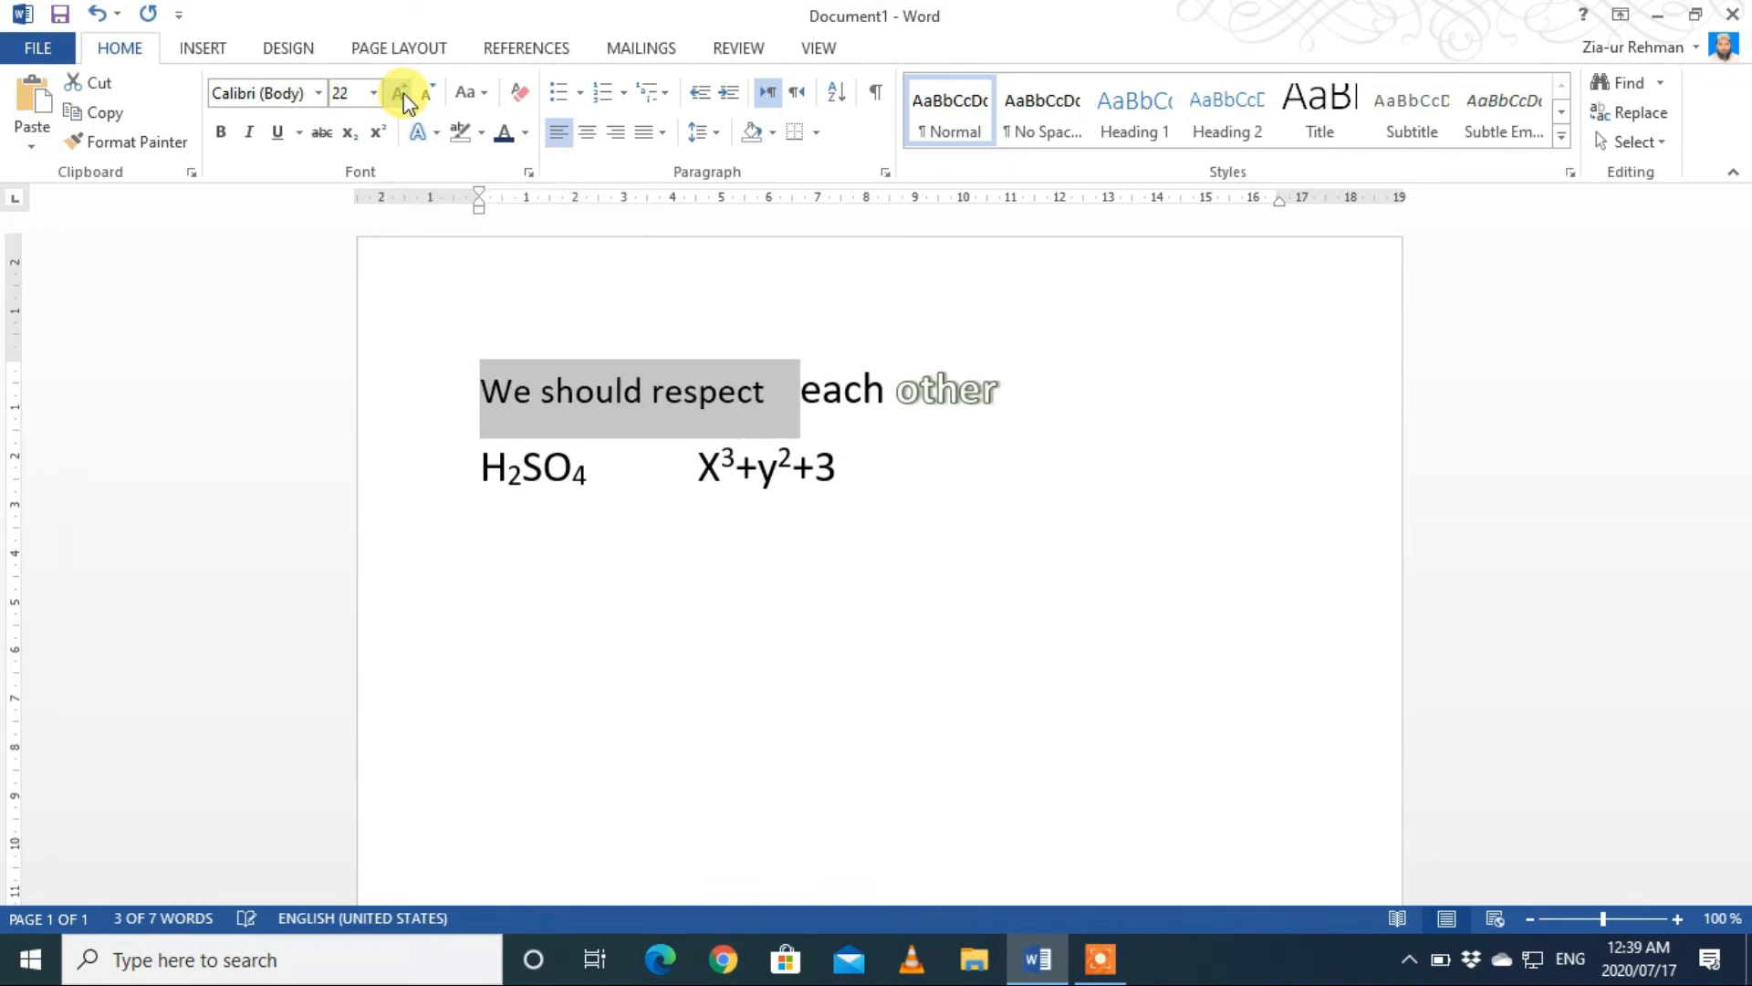
left_click(403, 93)
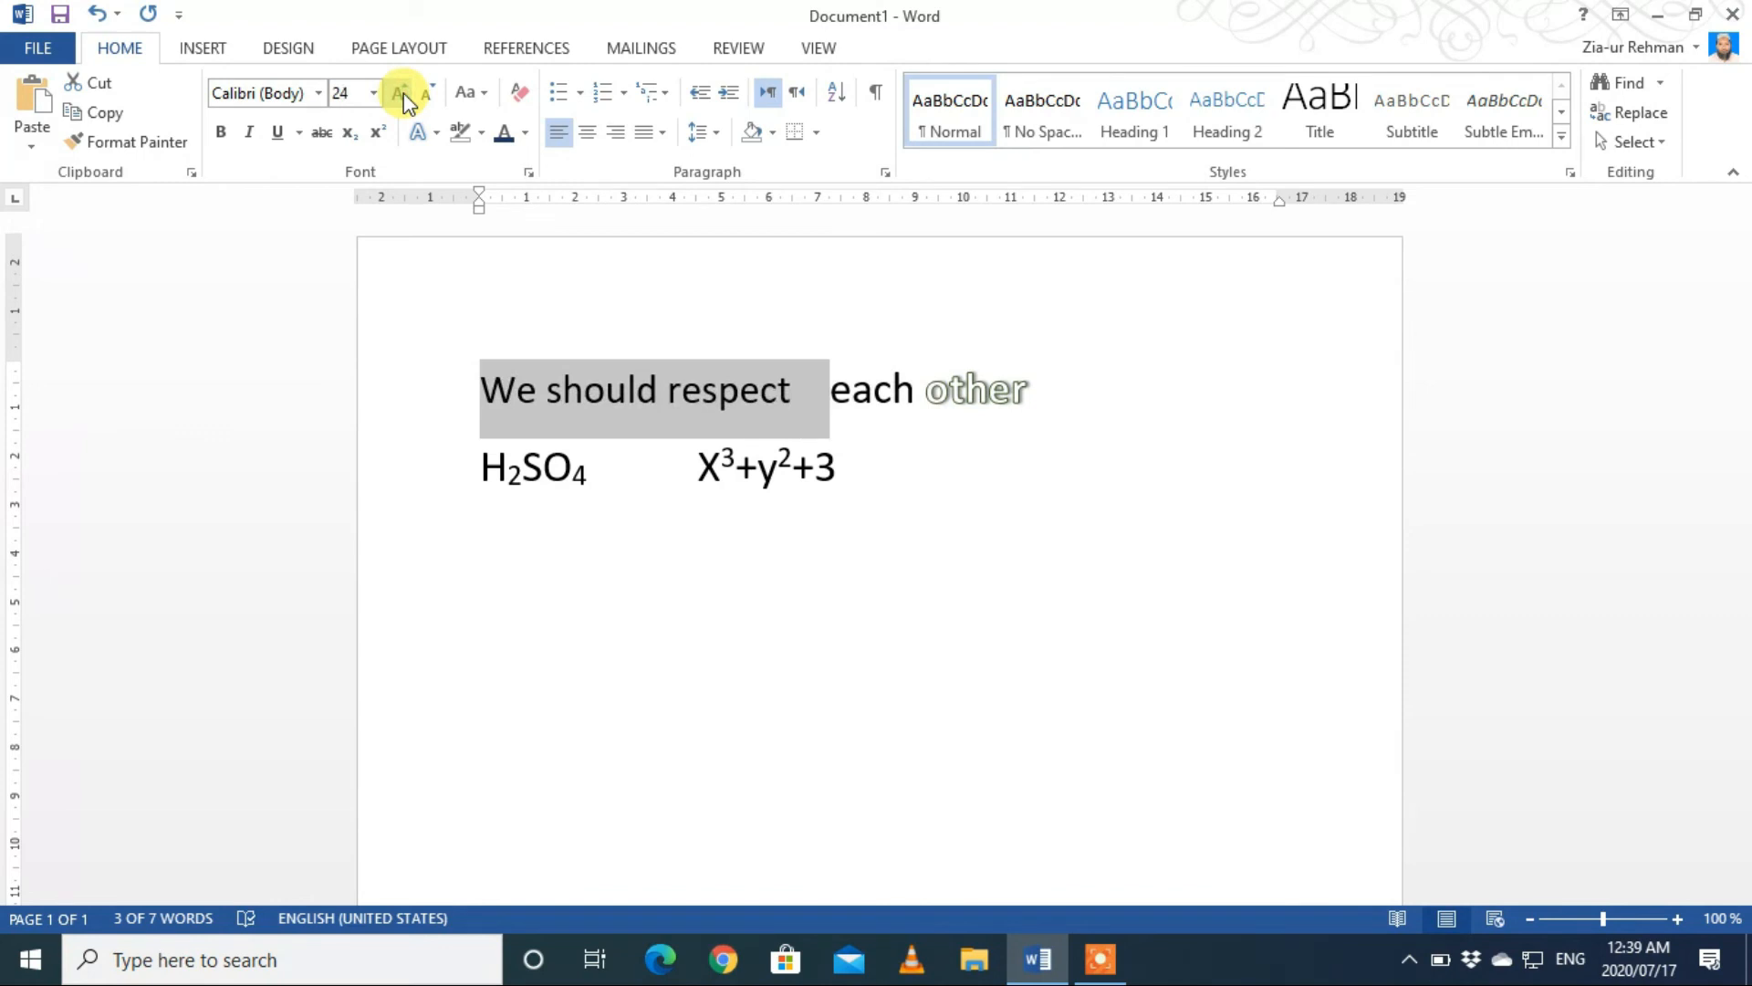
left_click(429, 94)
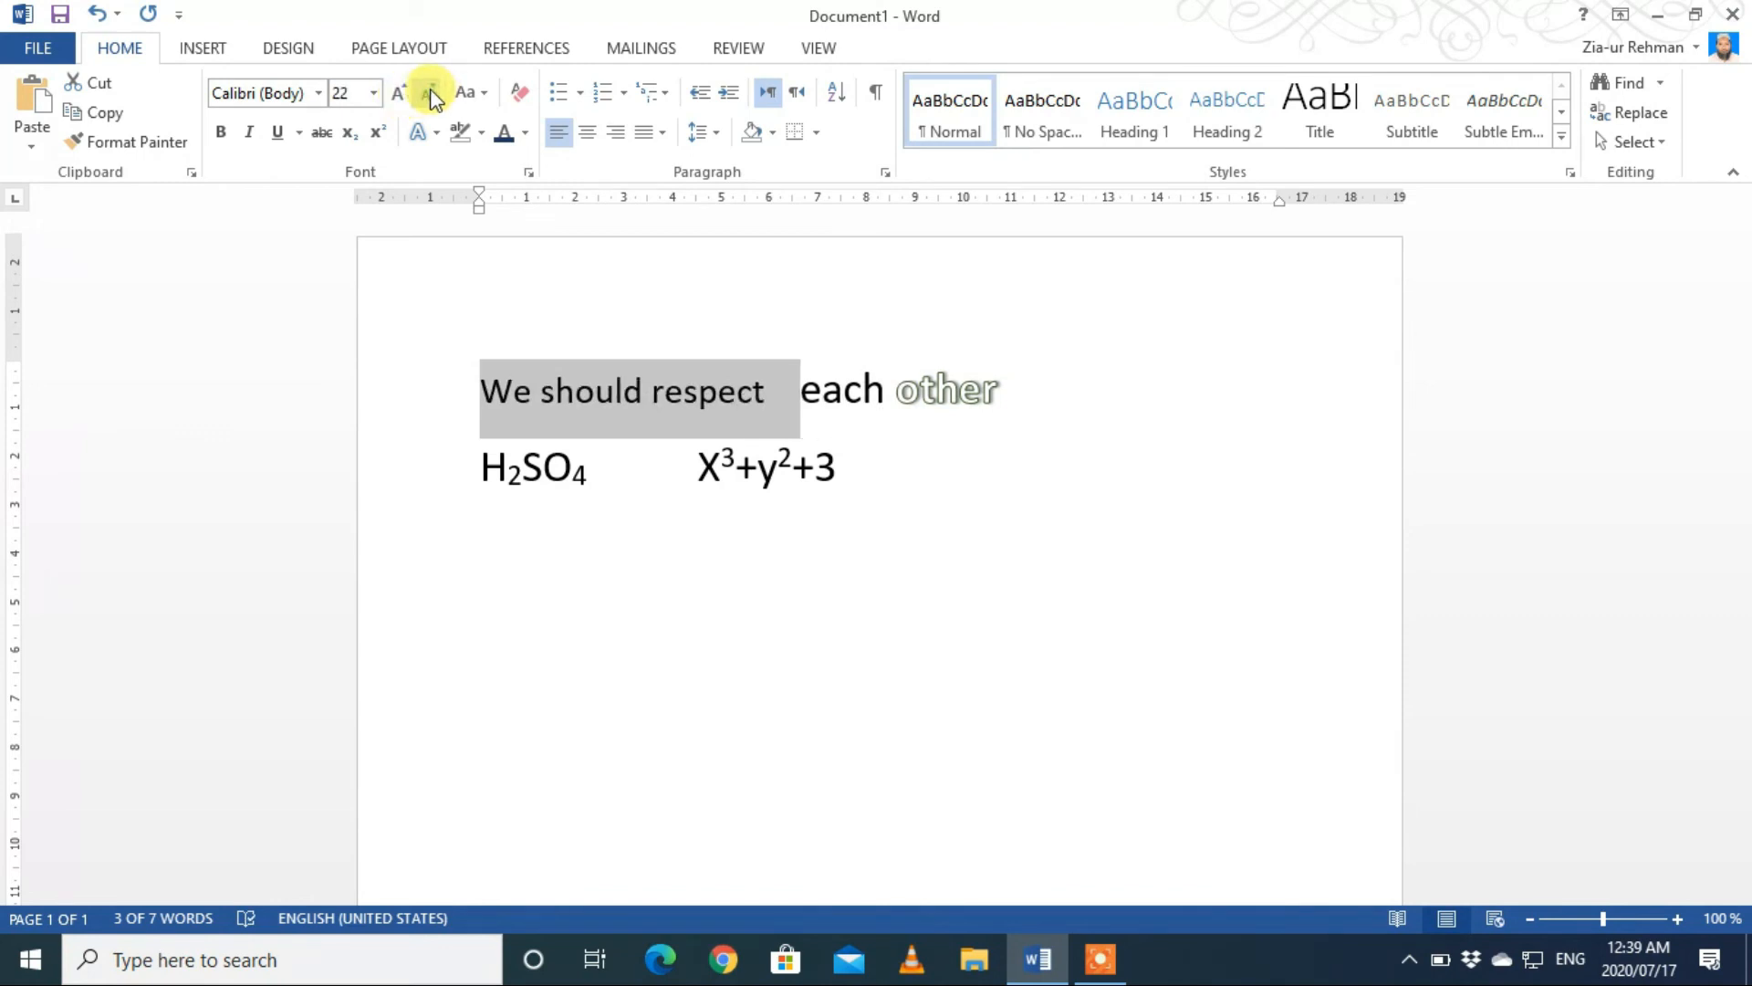
left_click(430, 95)
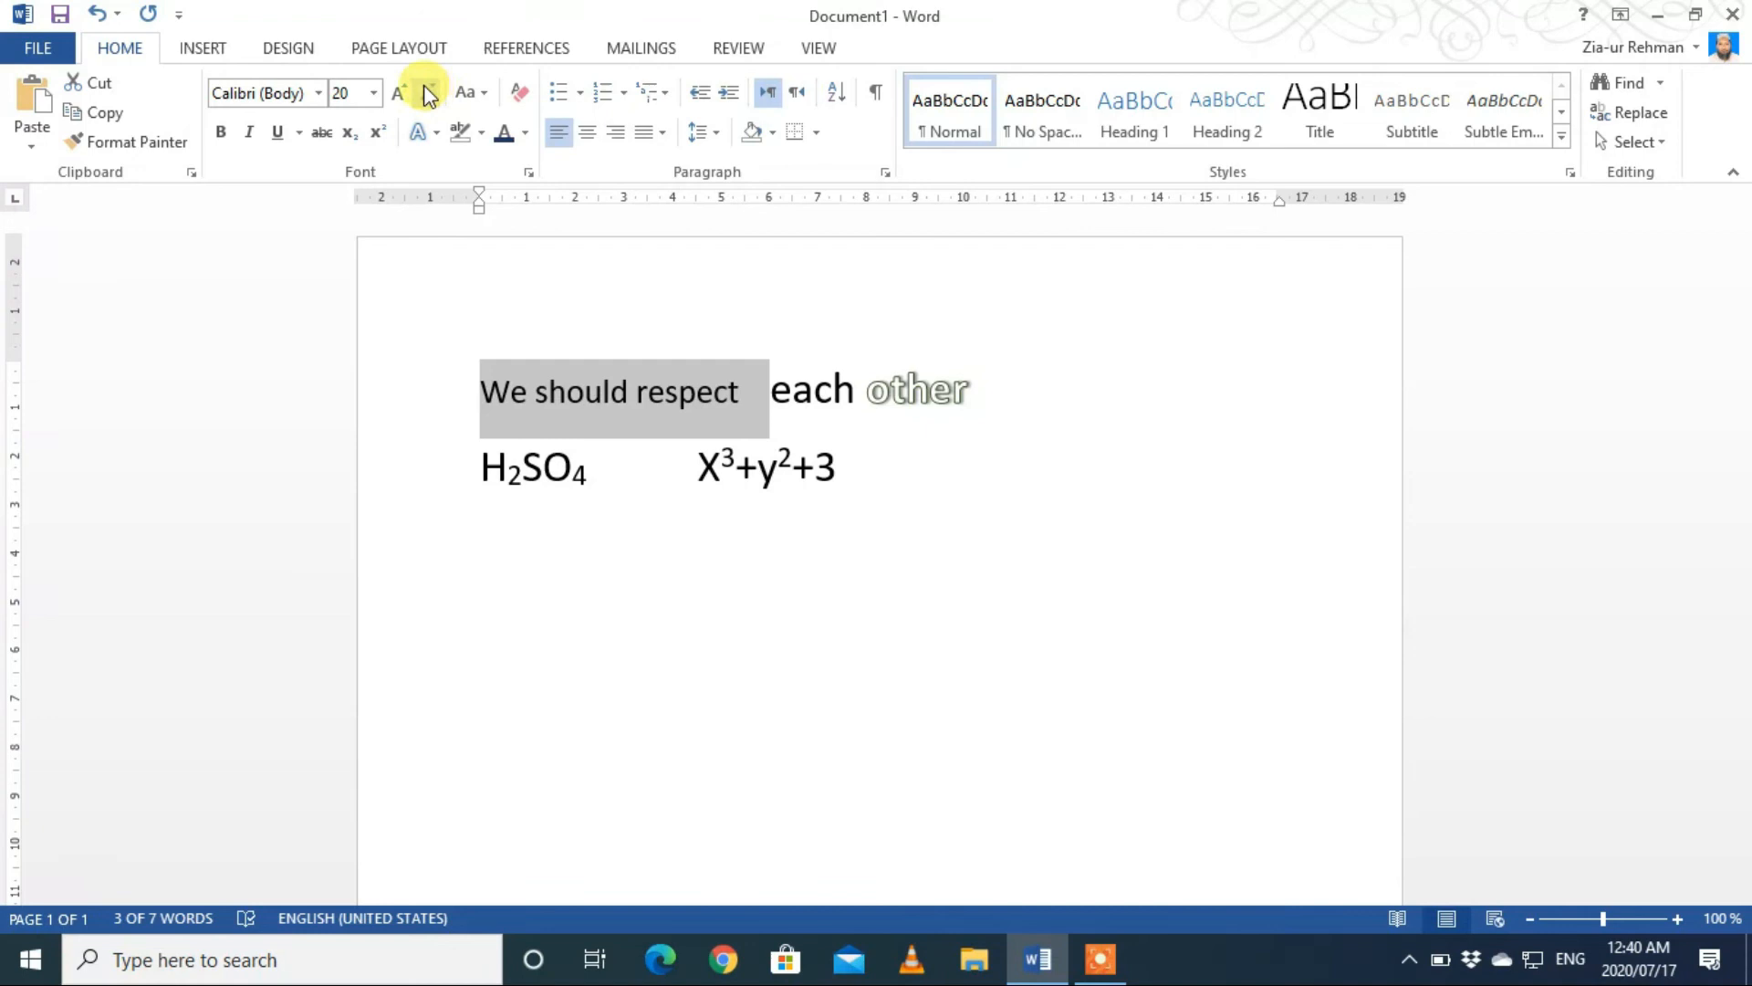
Step: Set the font size of "We should respect" to 18 from the list of preset sizes
left_click(375, 94)
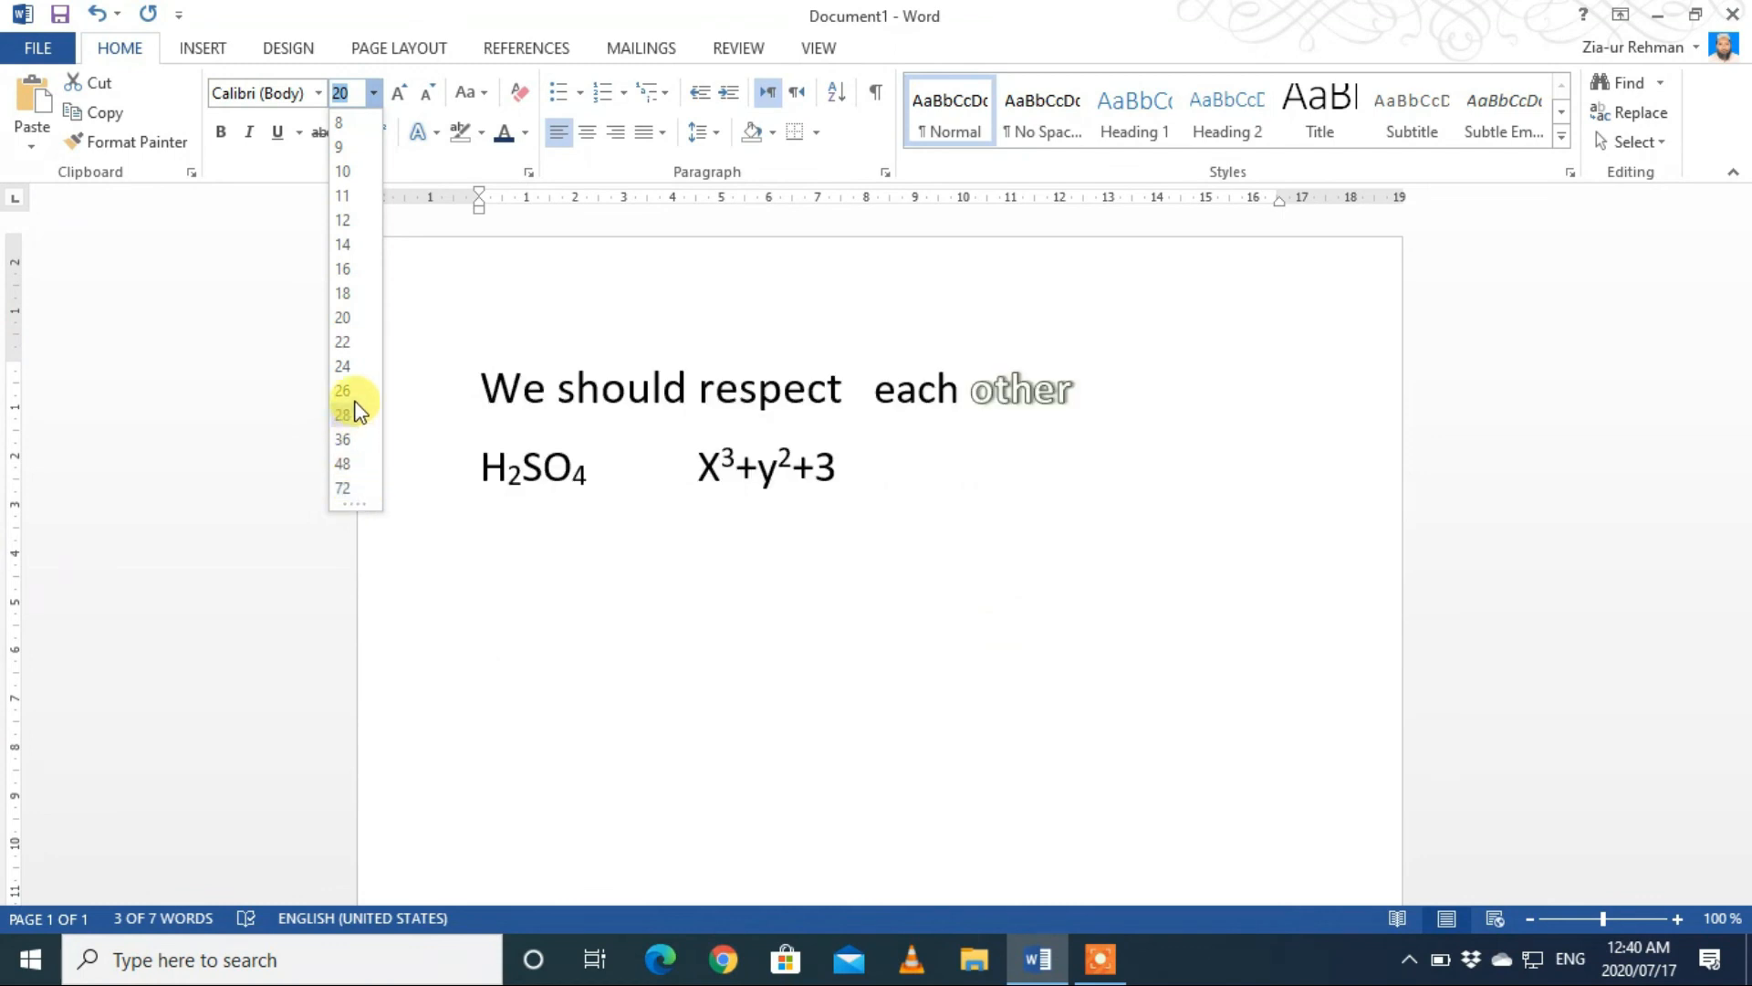
left_click(350, 297)
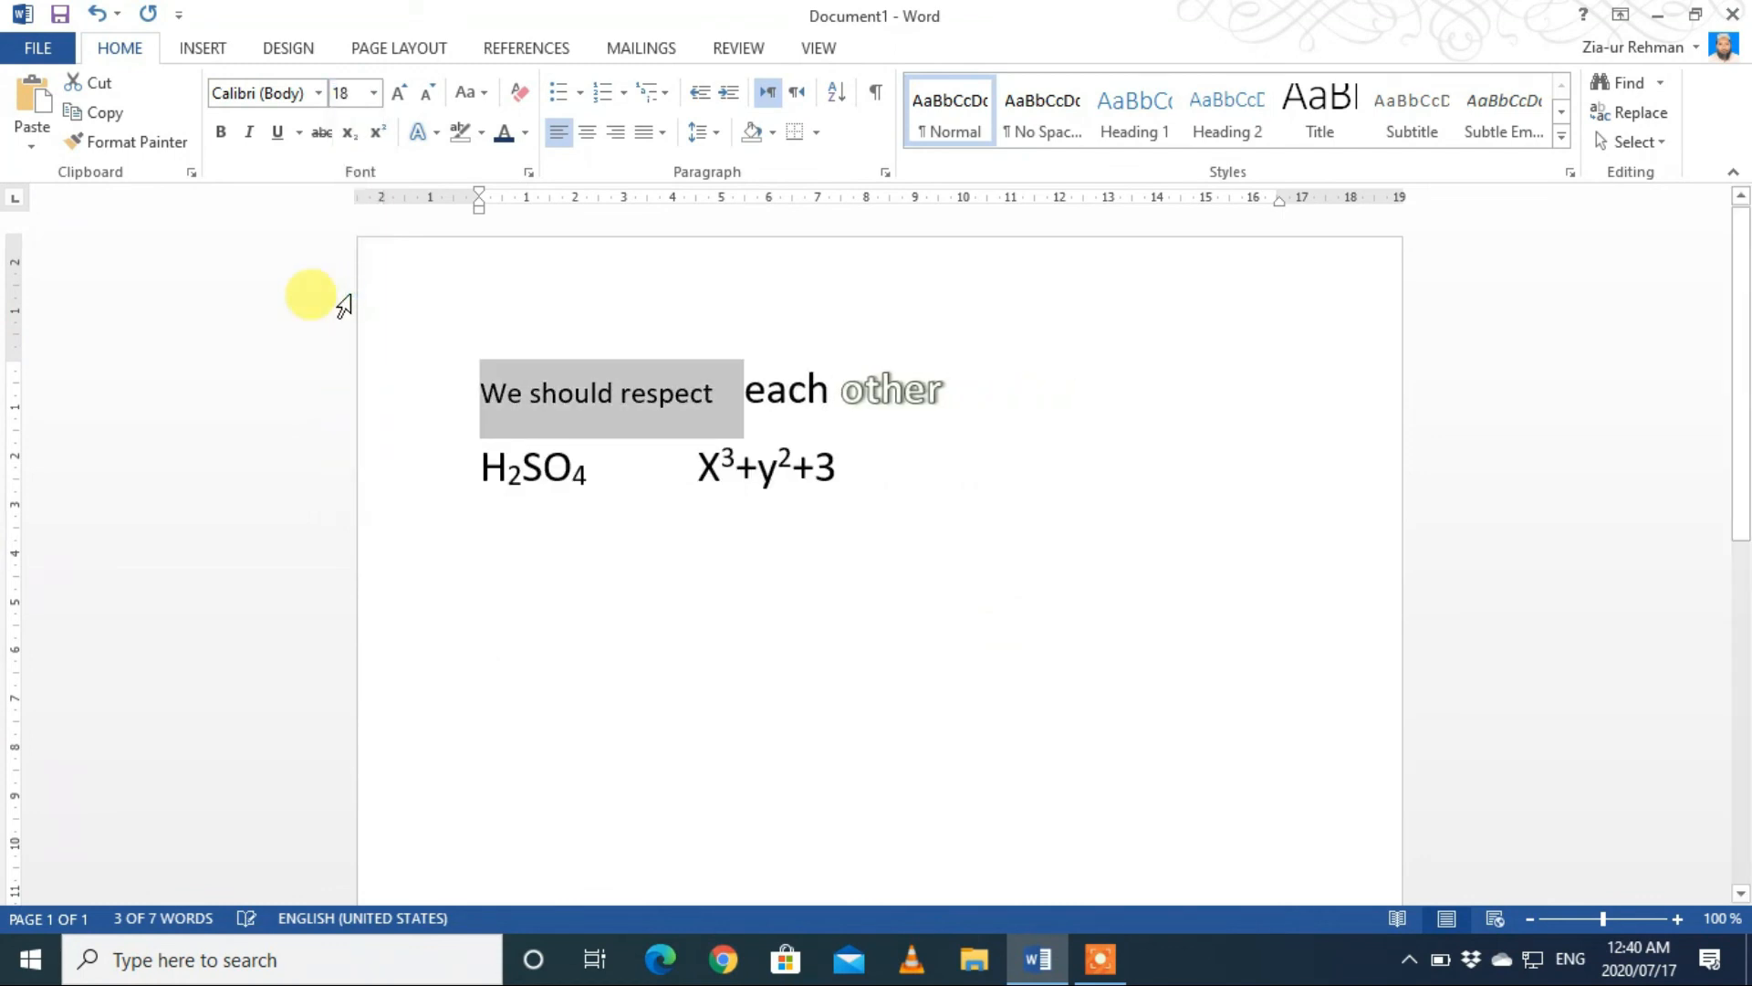
Step: Open the list of available fonts for the selected words "We should respect"
left_click(317, 94)
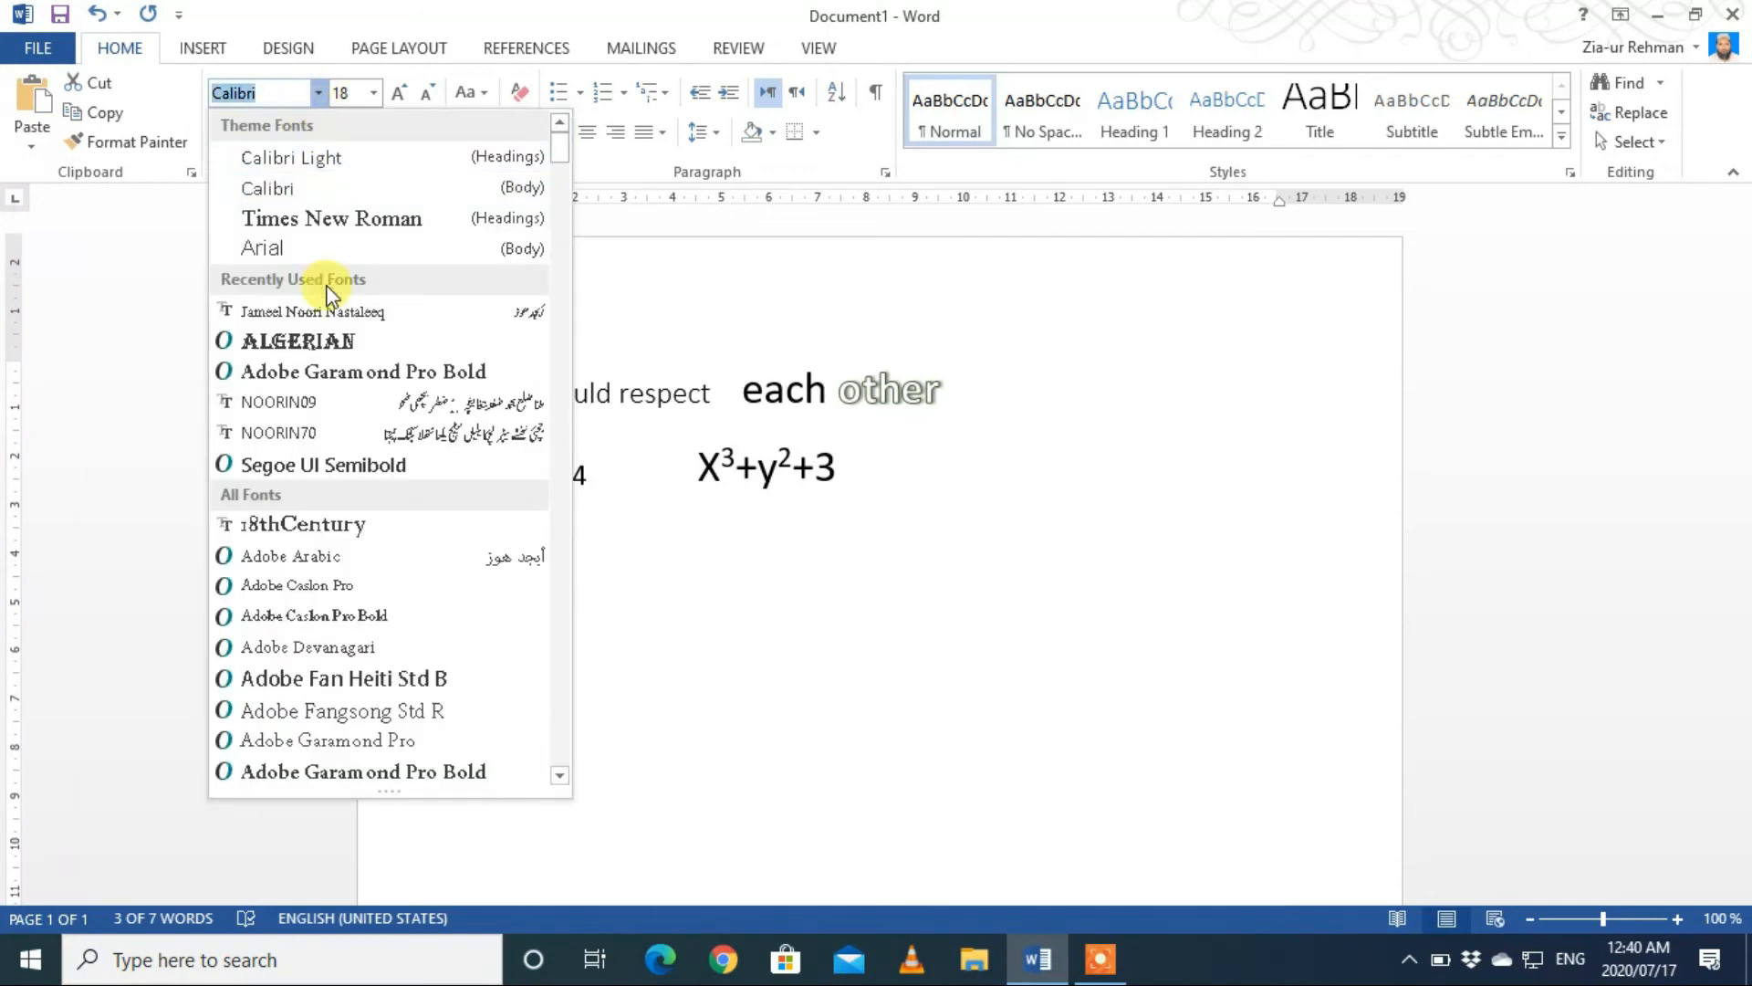